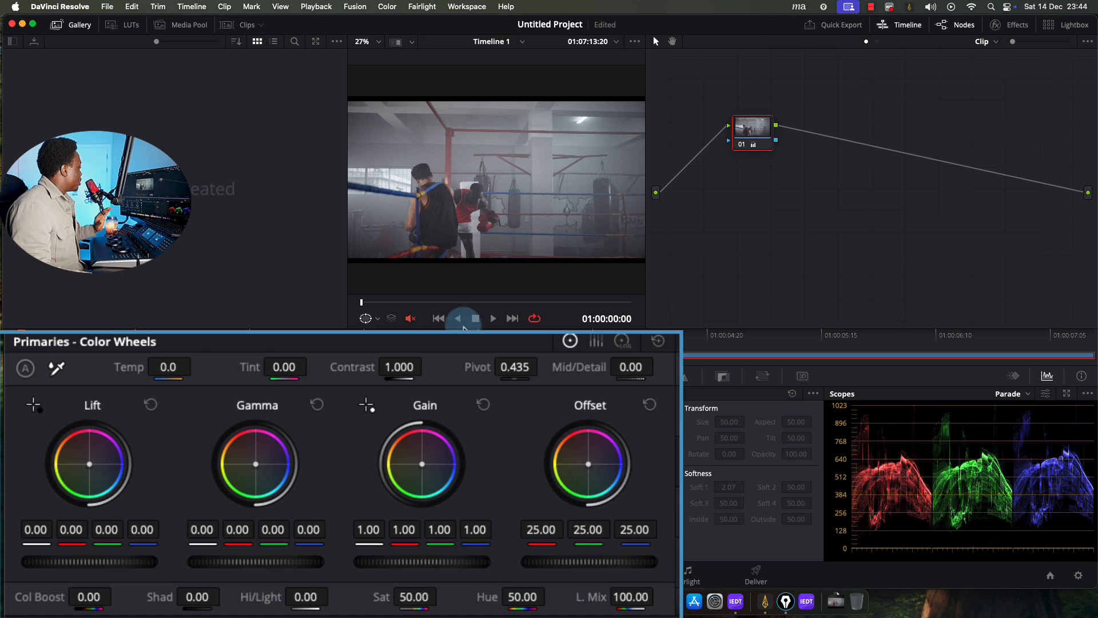
Go to frame 01:00:02:00, hide the Gallery, and test Lift before resetting it
drag(362, 302, 435, 302)
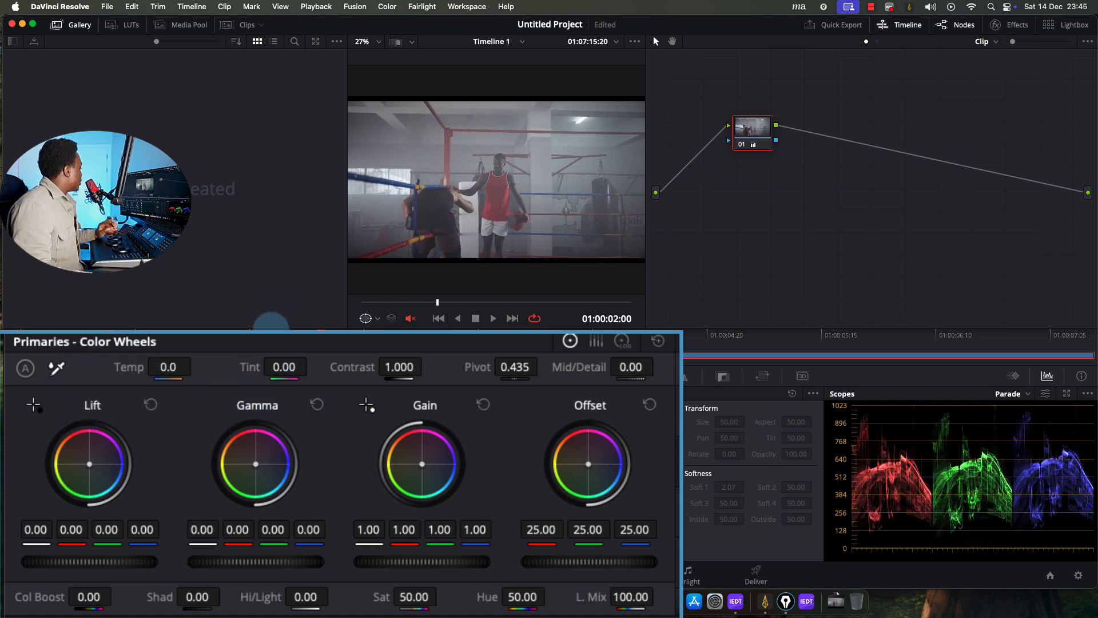
click(81, 26)
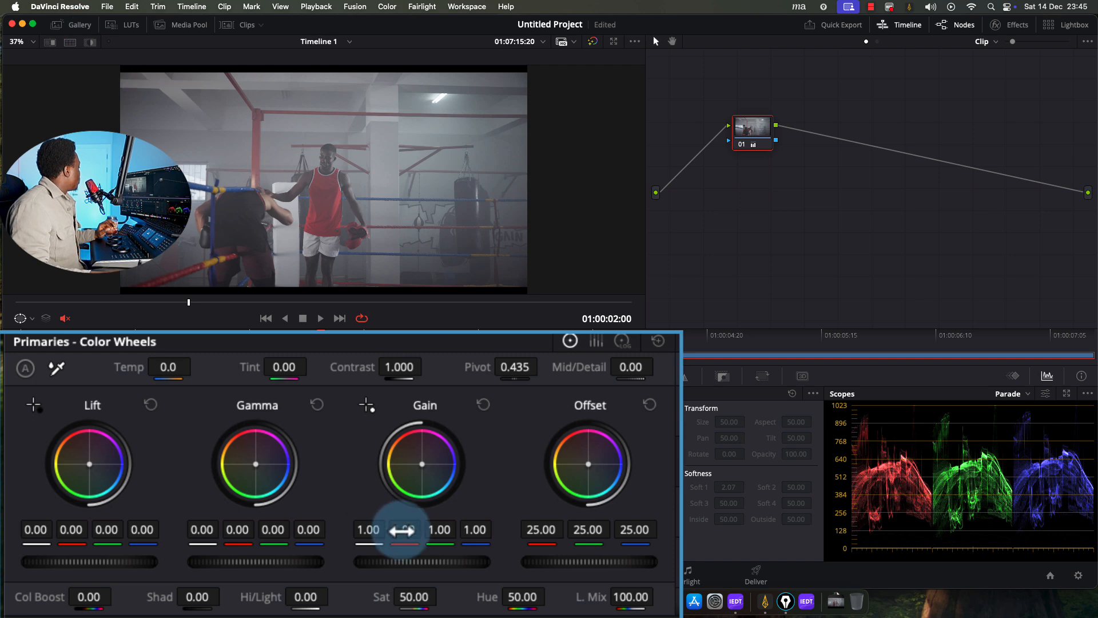
drag(93, 561, 1, 565)
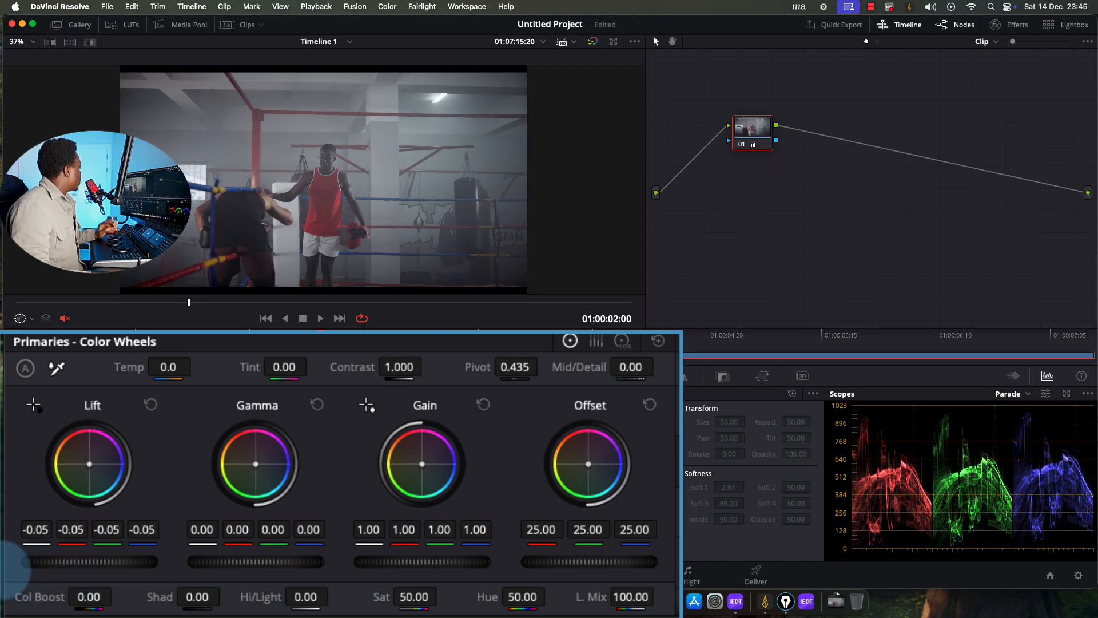
drag(86, 563, 152, 563)
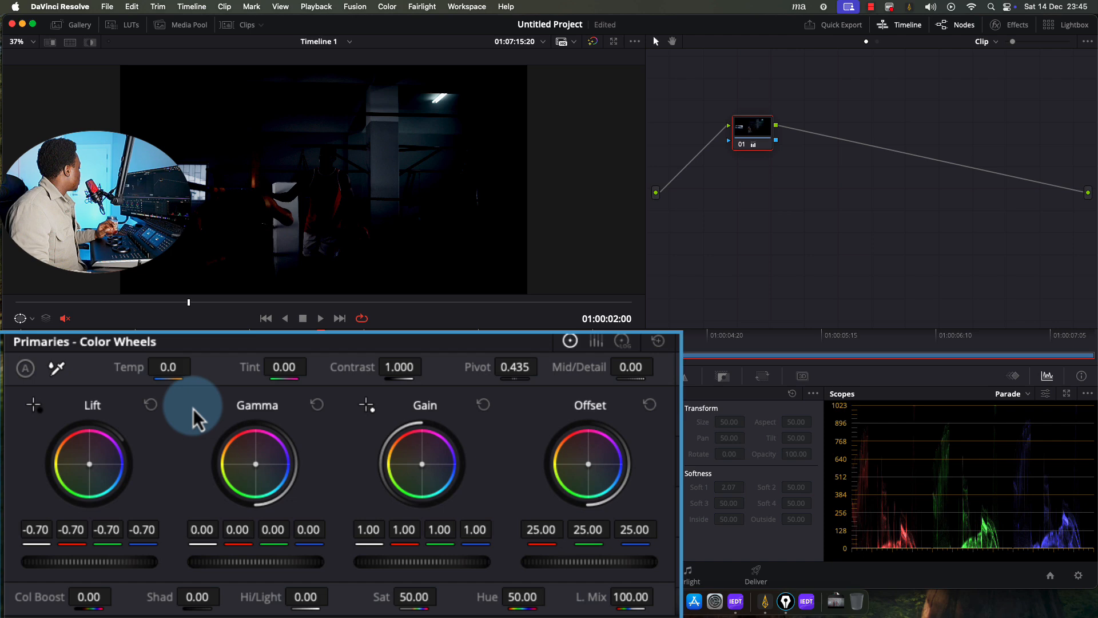
click(147, 403)
Test Gamma, Gain and Offset, resetting Gain to 1.00 and Offset to 25.00
drag(248, 561, 207, 570)
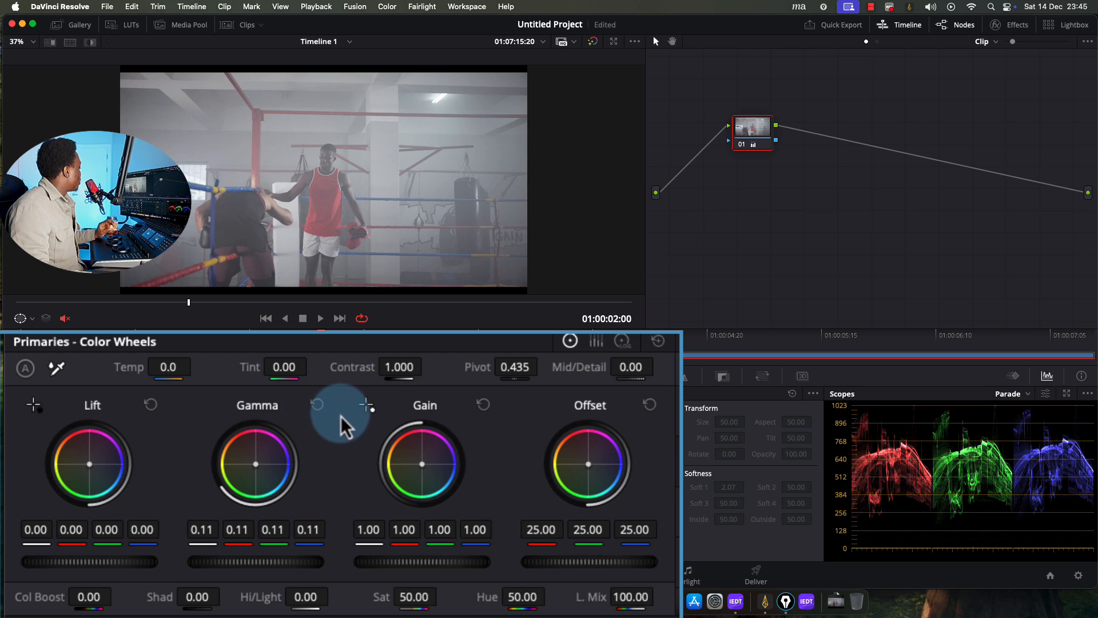
click(316, 405)
drag(416, 561, 444, 512)
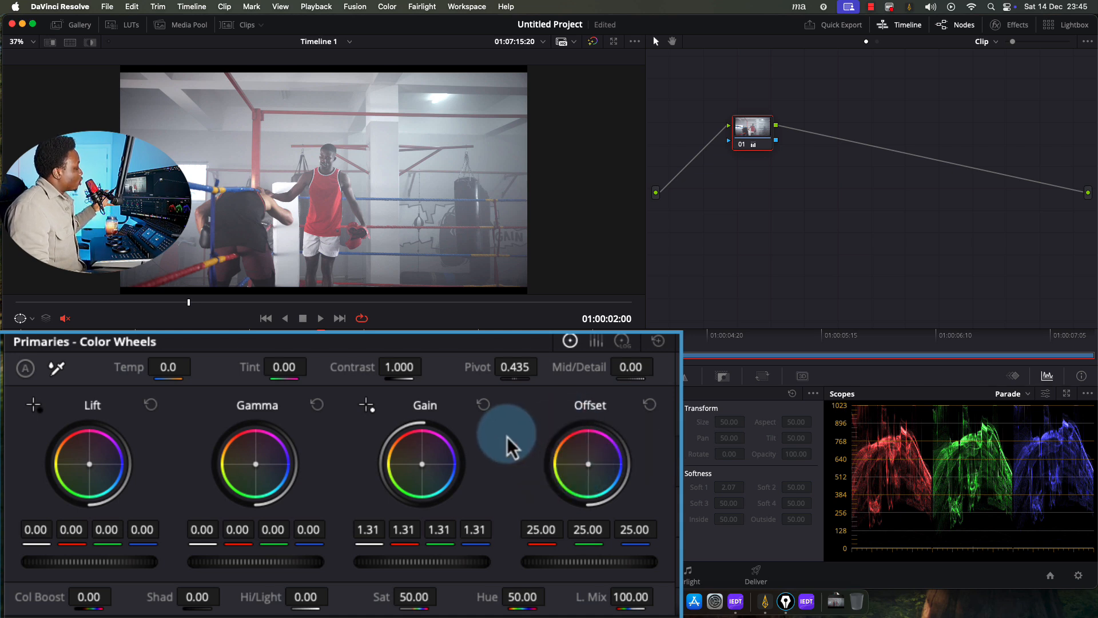
click(483, 406)
drag(550, 562, 689, 514)
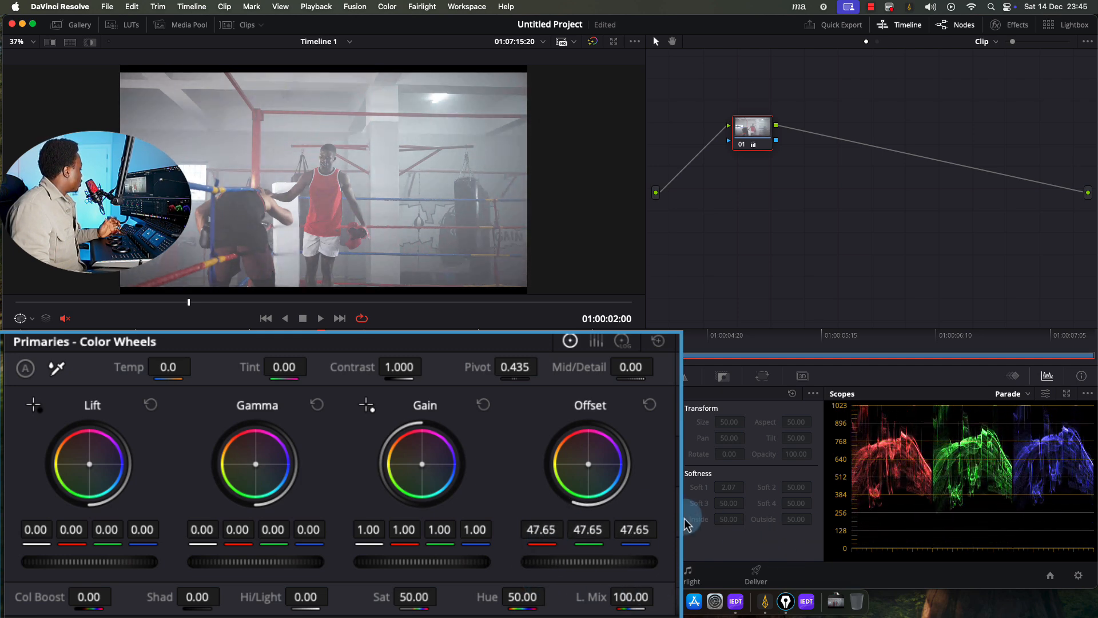
click(649, 405)
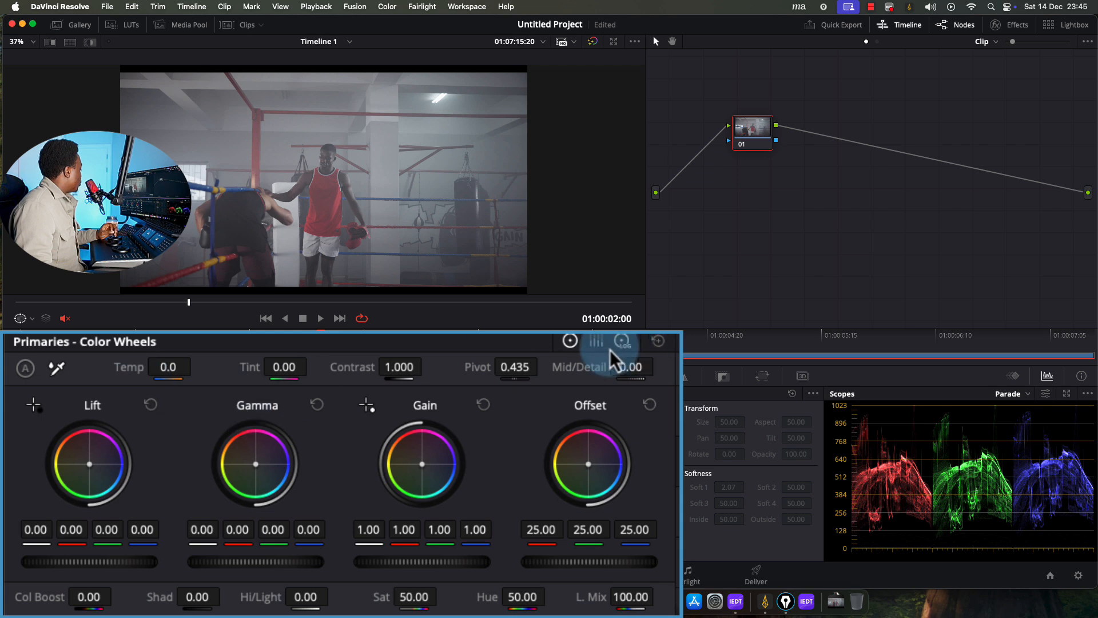
click(596, 341)
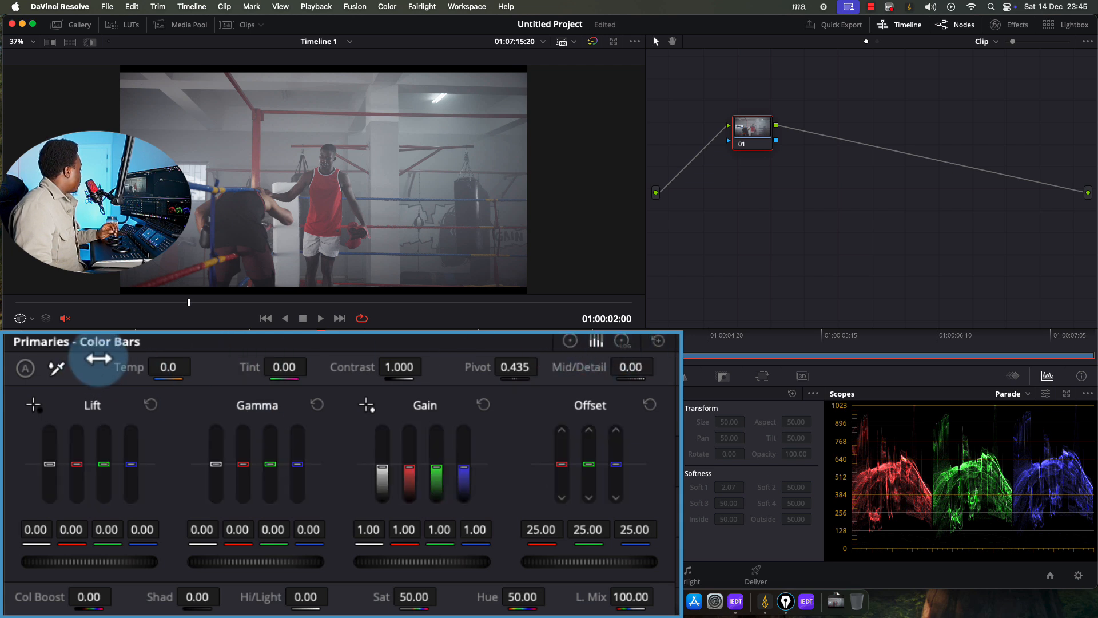
click(621, 343)
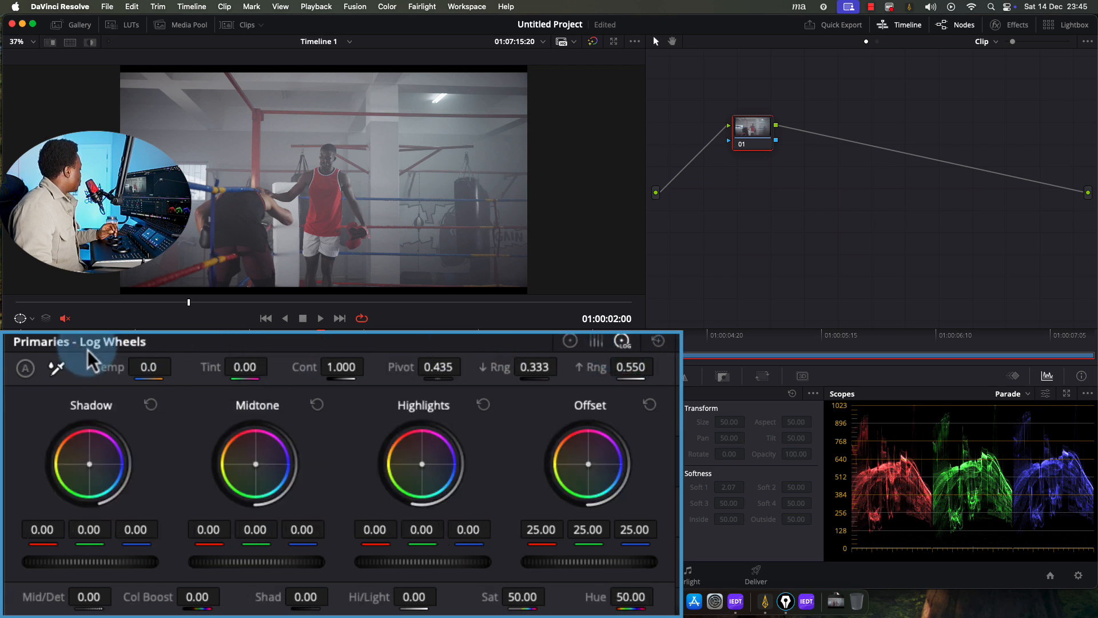
click(570, 342)
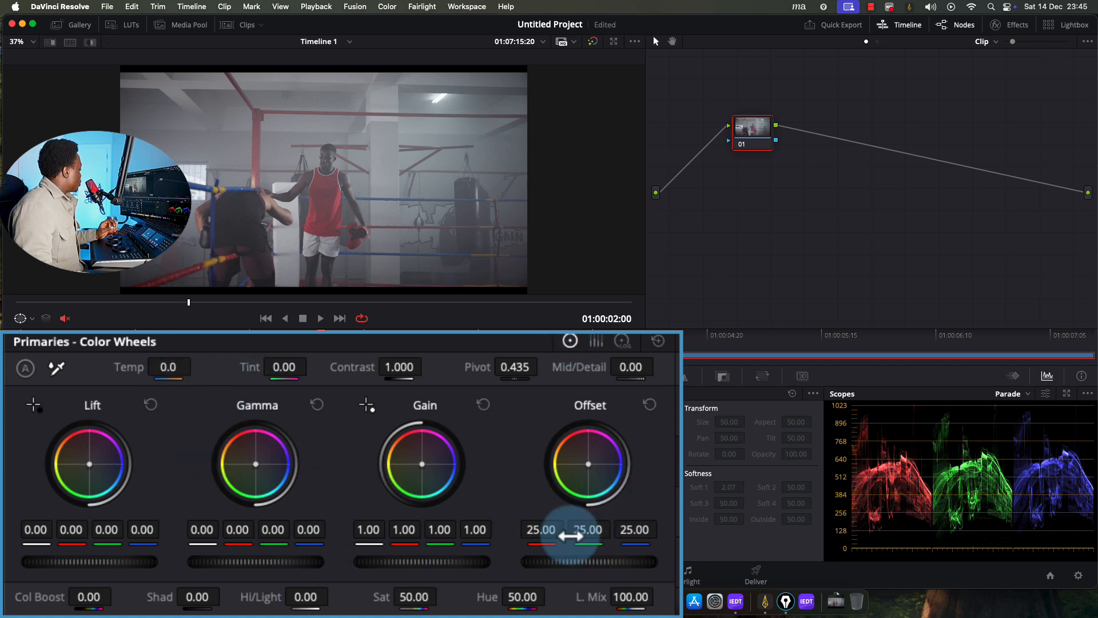
drag(559, 564, 603, 563)
click(650, 406)
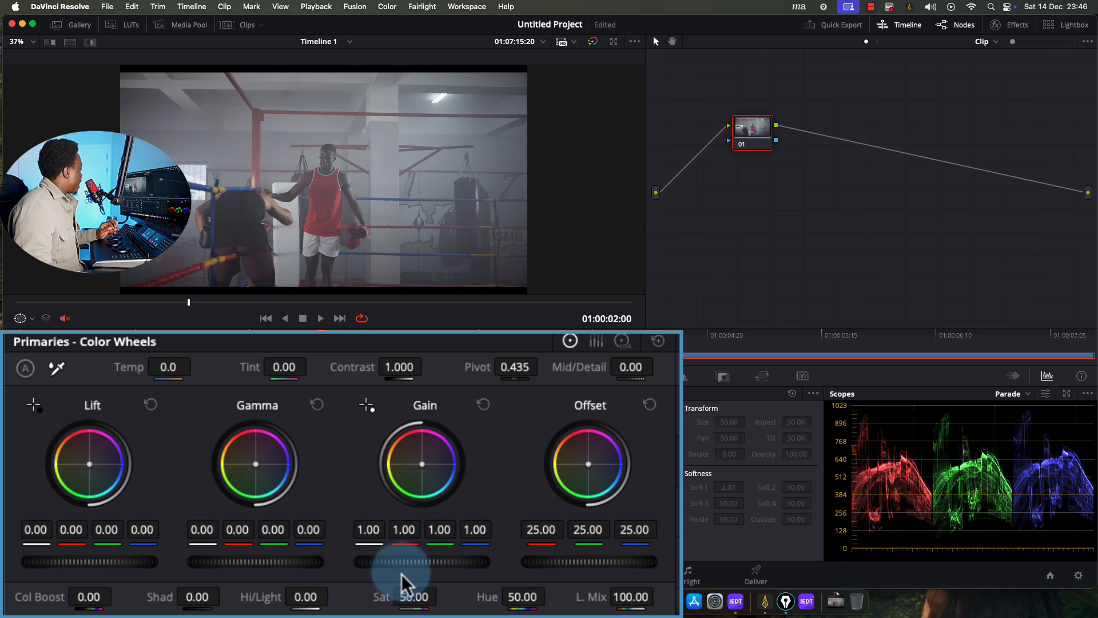
drag(402, 574, 629, 569)
click(486, 405)
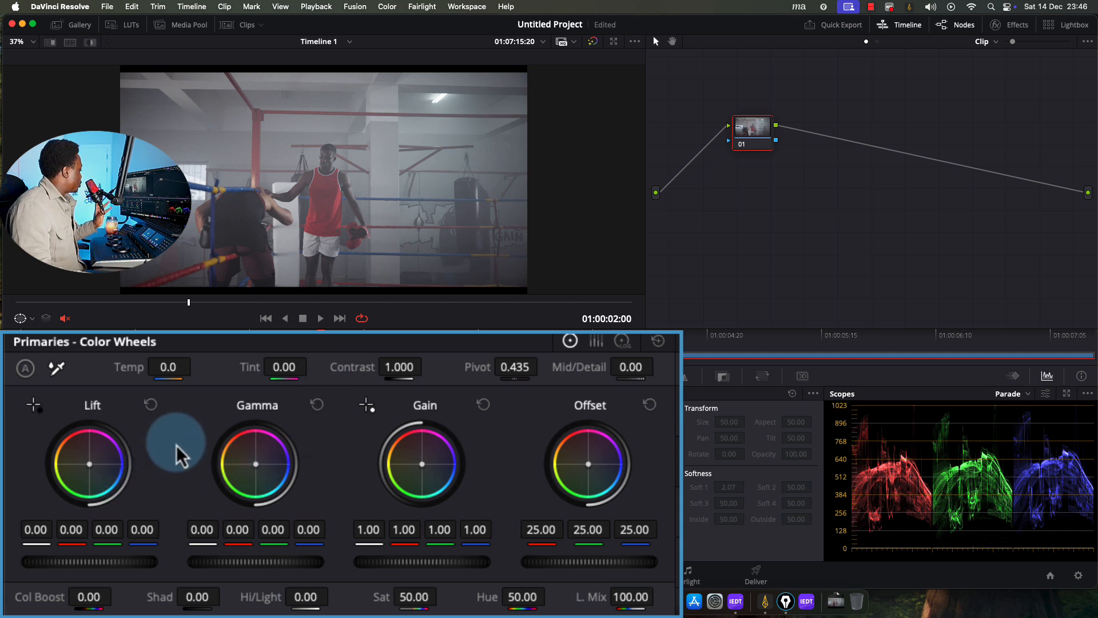
drag(254, 467, 297, 572)
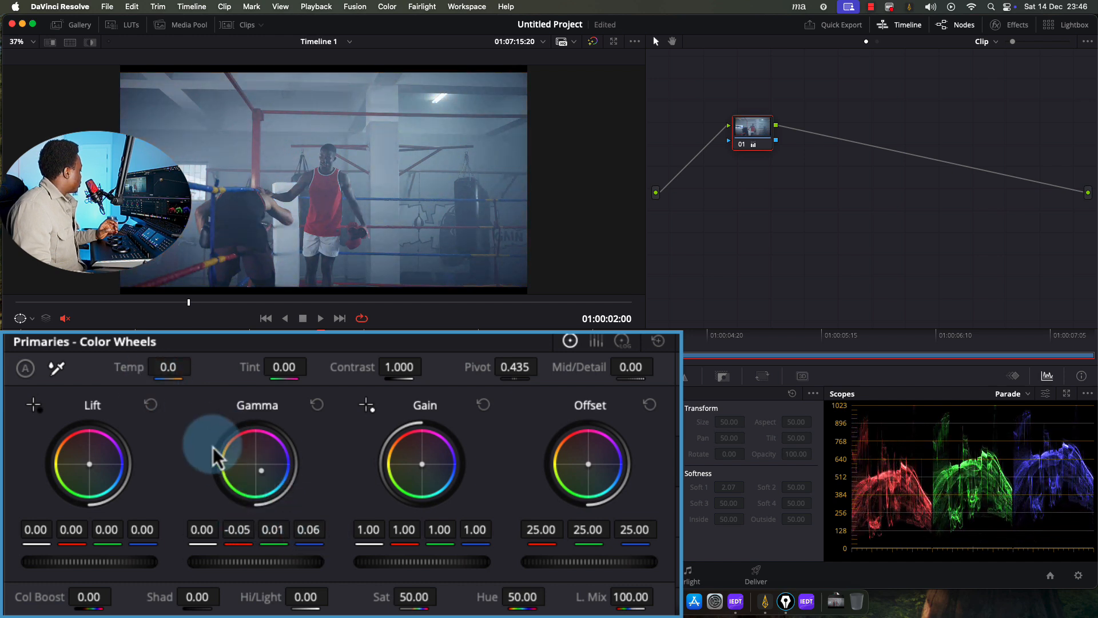
click(316, 405)
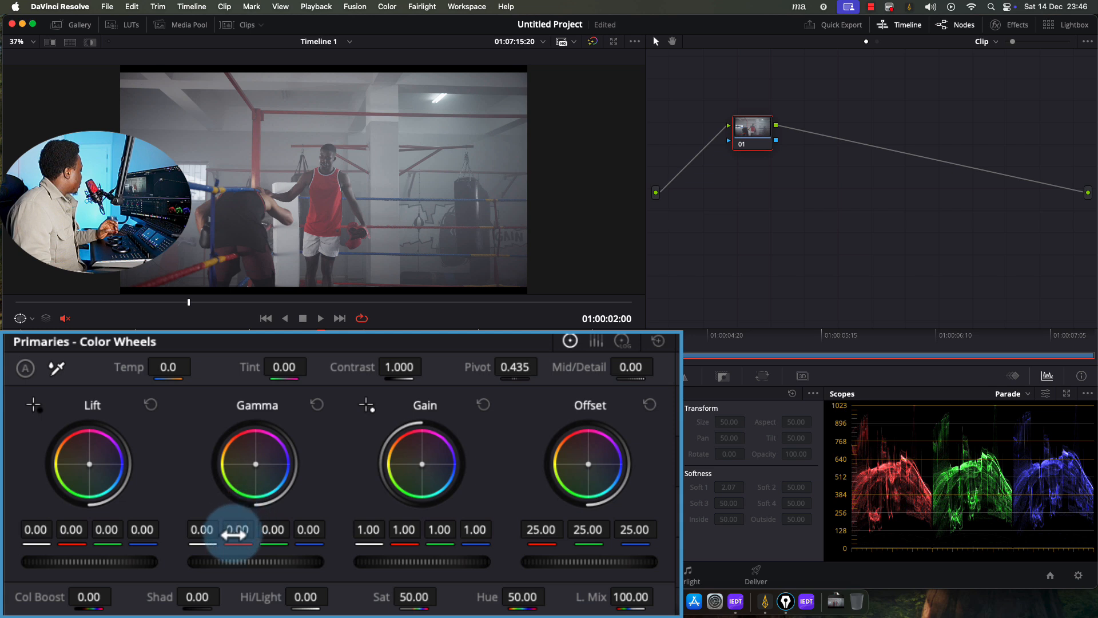
drag(234, 534, 59, 555)
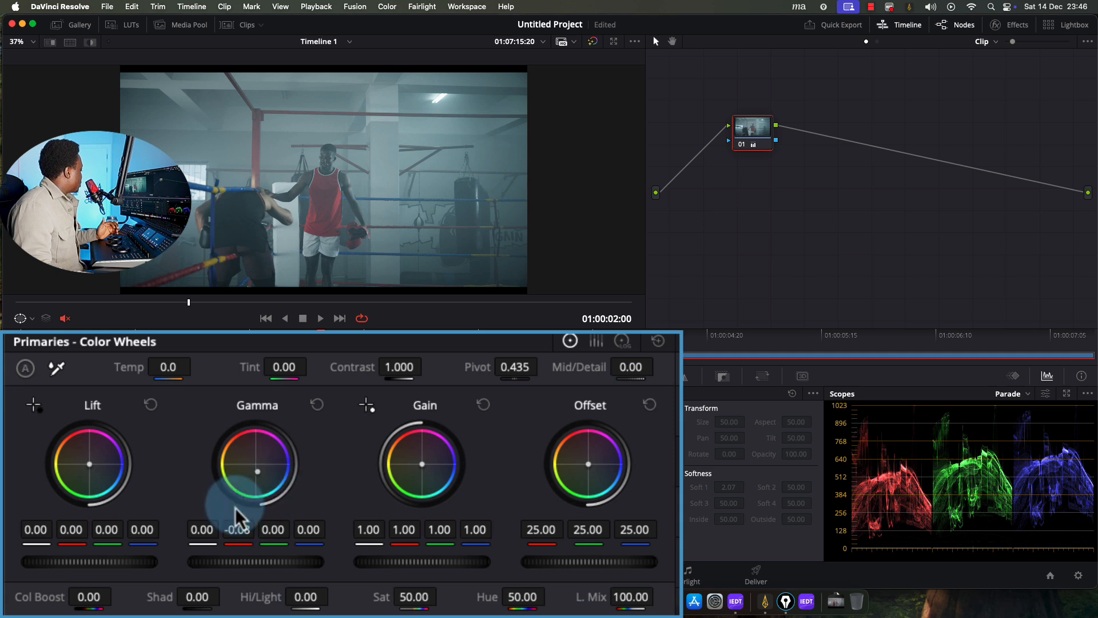
double_click(235, 530)
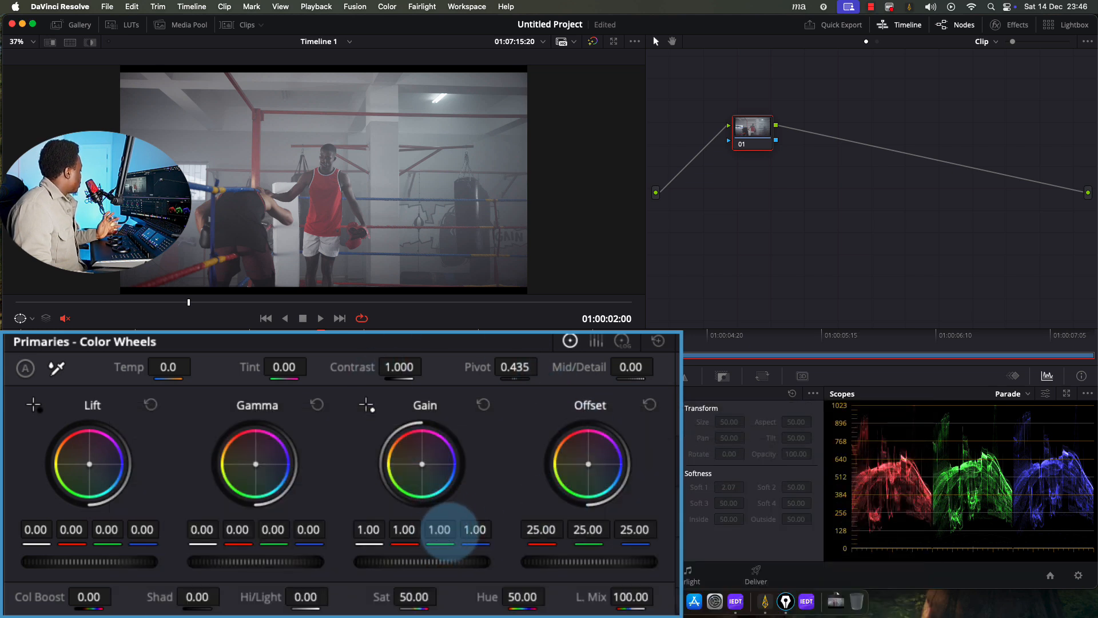
drag(439, 529, 404, 525)
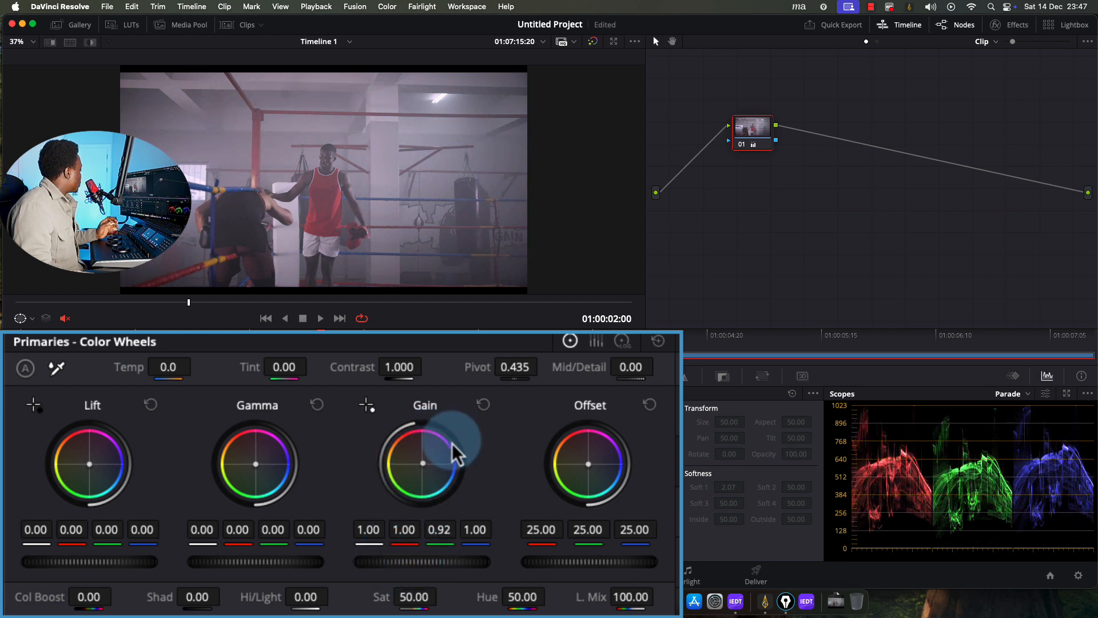
click(483, 405)
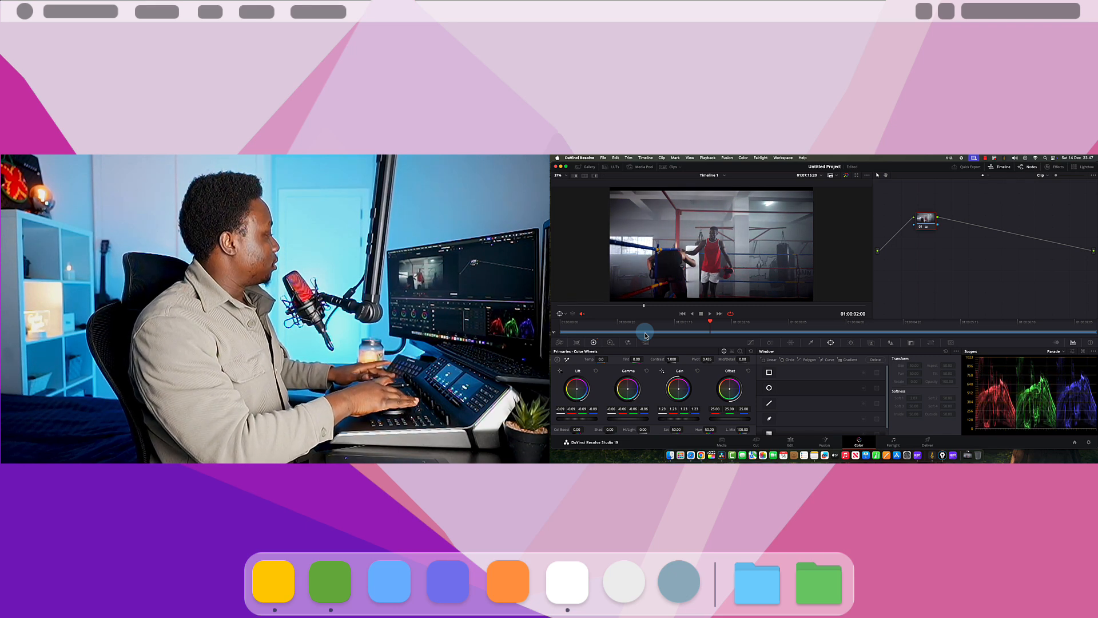
Compare the grade with the original in the enhanced viewer, then reset the grade to neutral
key(alt+f)
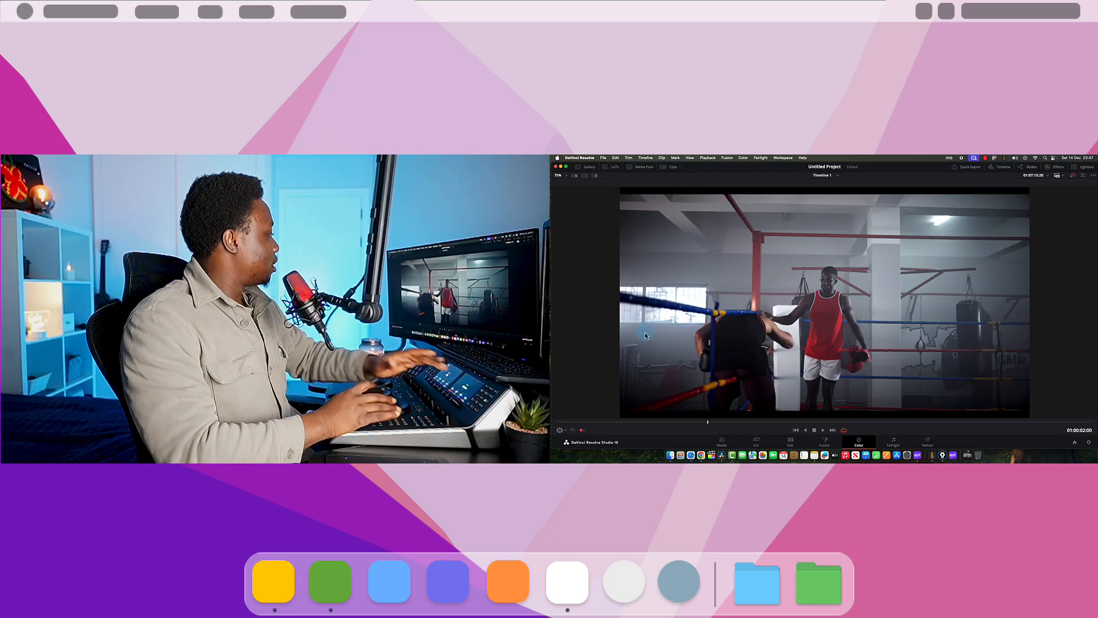
key(shift+d)
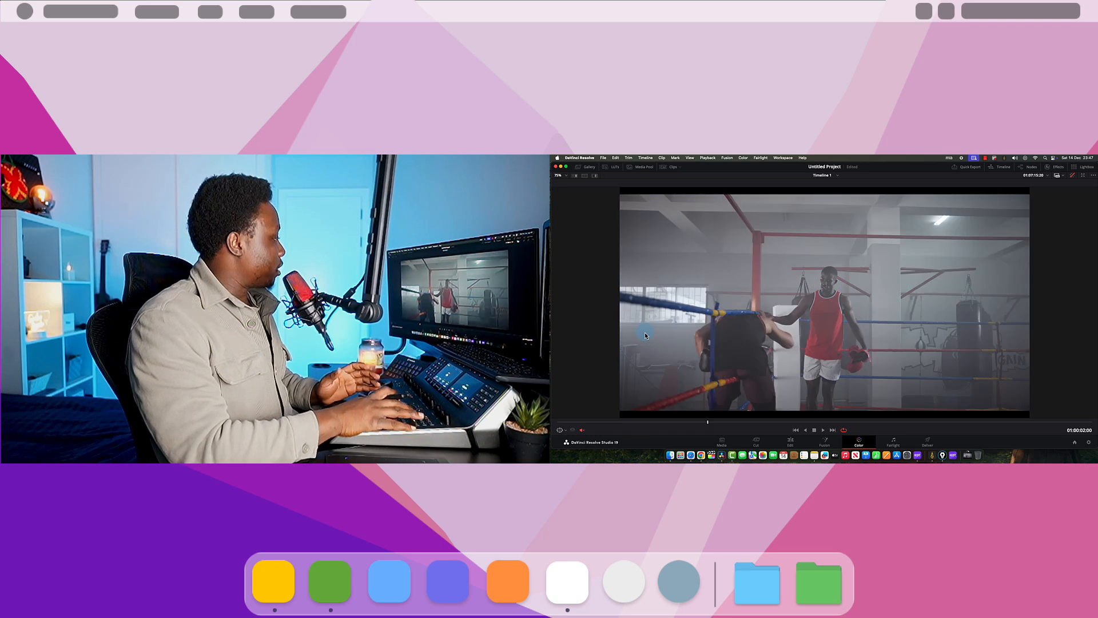
key(shift+d)
key(alt+f)
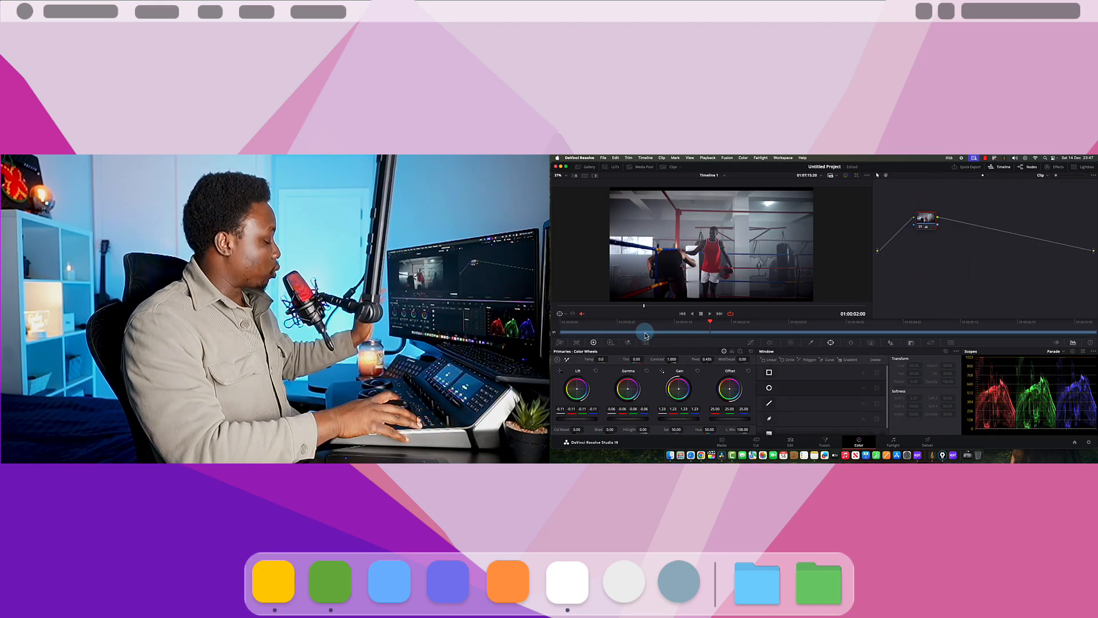
key(super+Home)
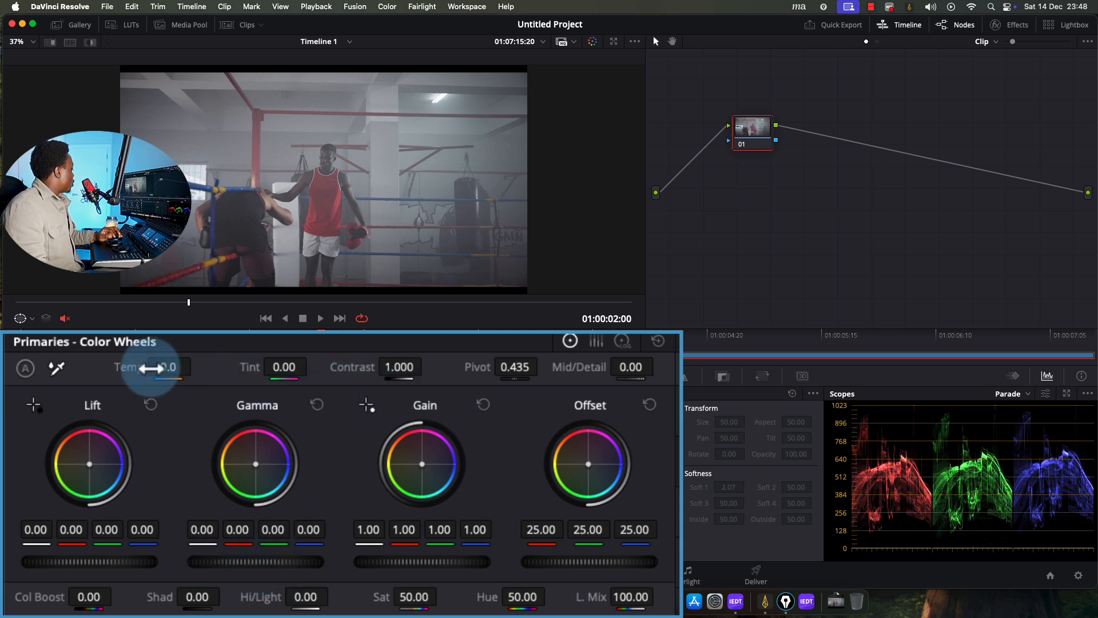
drag(162, 368, 351, 344)
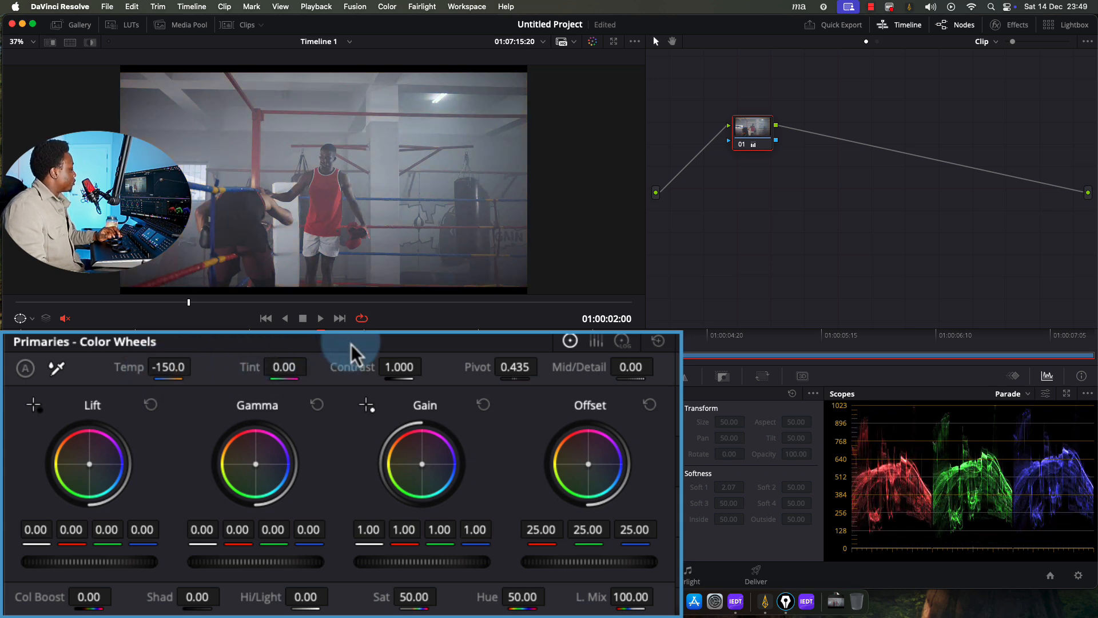
double_click(135, 367)
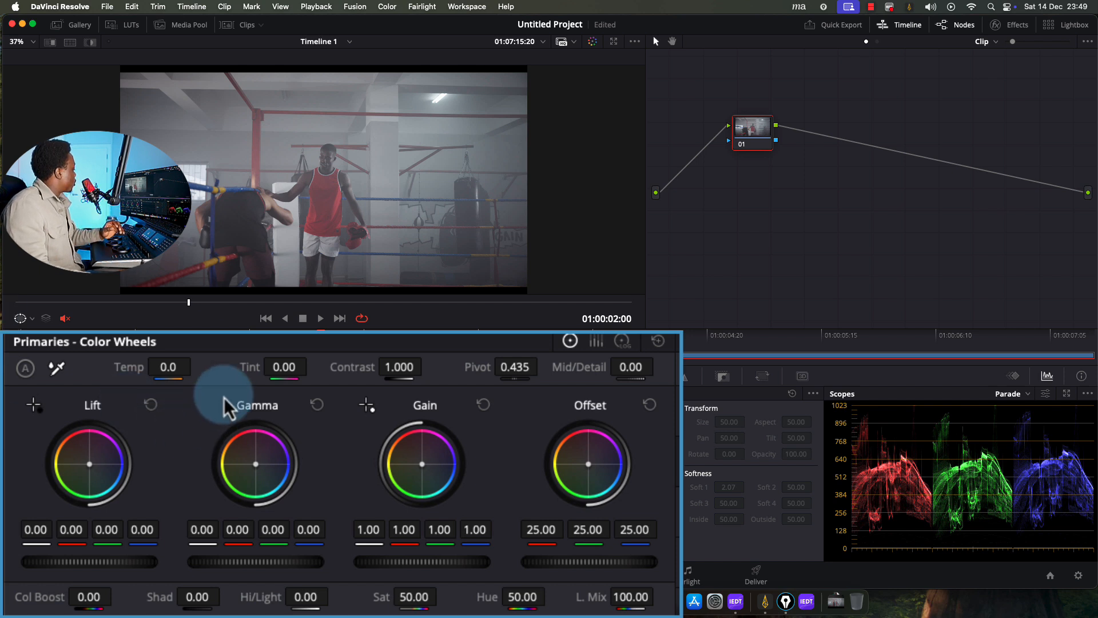
drag(191, 368, 318, 378)
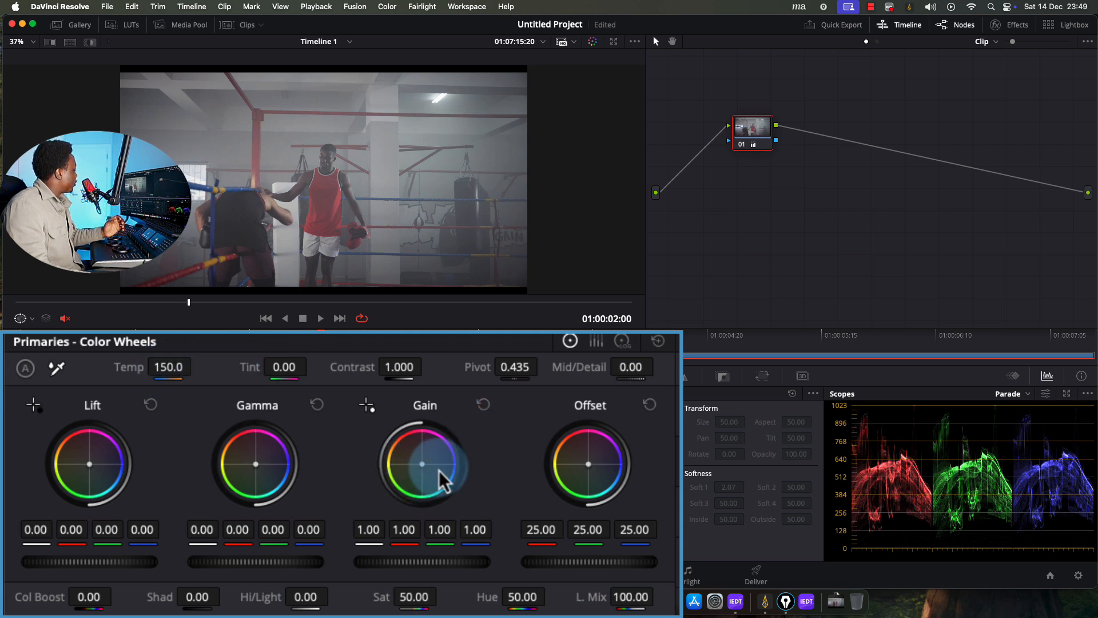
double_click(128, 370)
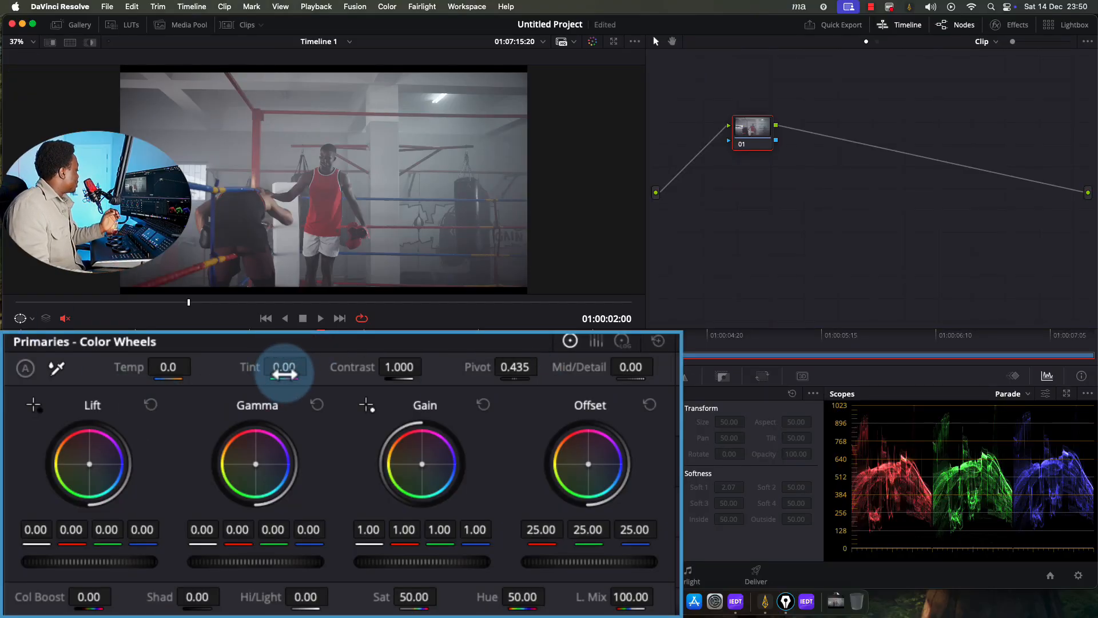
mouse_move(284, 373)
mouse_down()
mouse_move(321, 368)
mouse_move(277, 368)
mouse_move(282, 381)
mouse_up()
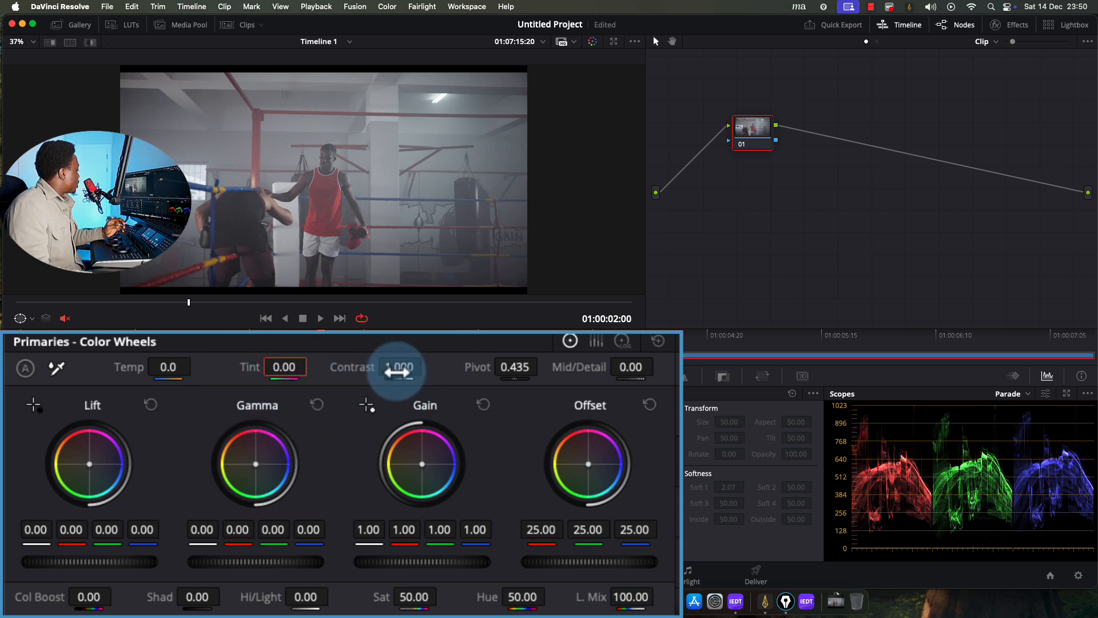
Adjust Contrast up and down, settling at about 1.572 with Pivot at 0.435
drag(398, 364, 640, 373)
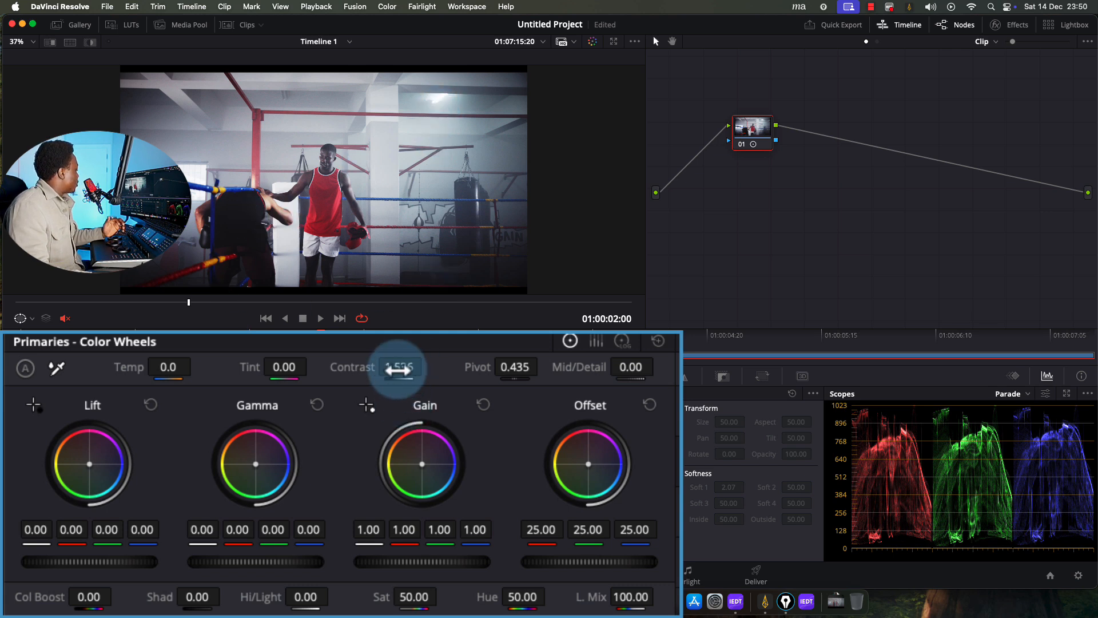
drag(400, 372, 279, 331)
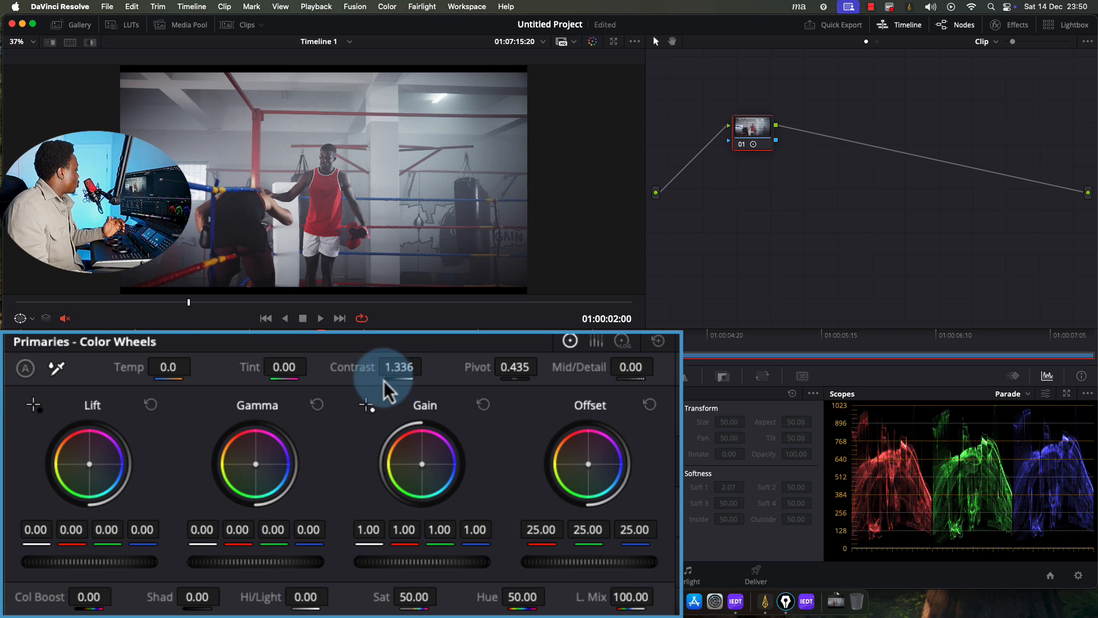
drag(405, 365, 466, 366)
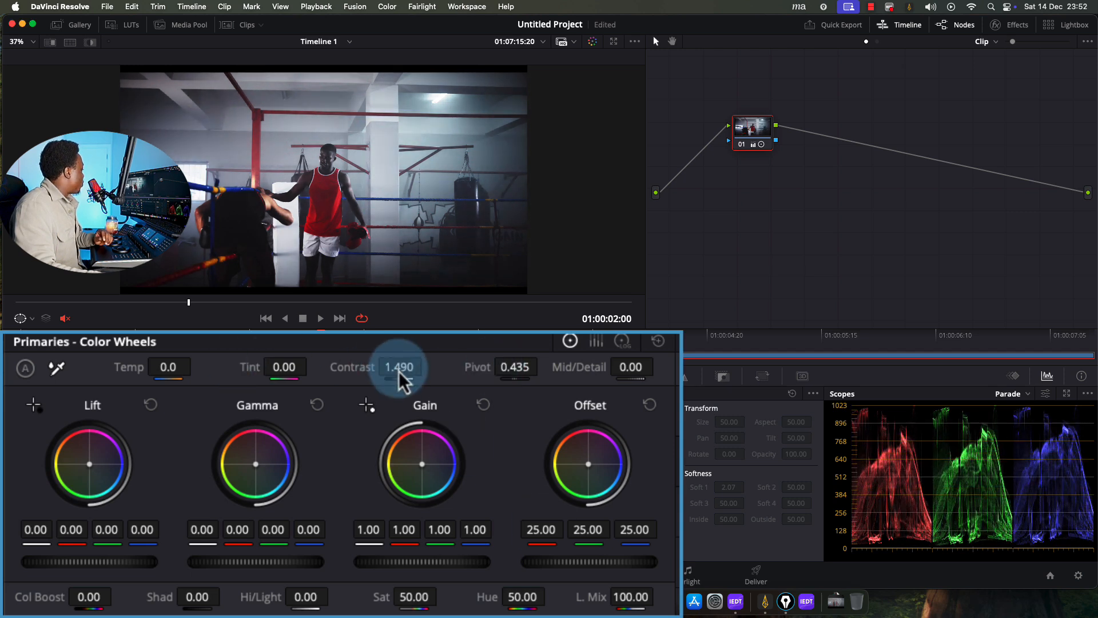
drag(416, 371, 437, 370)
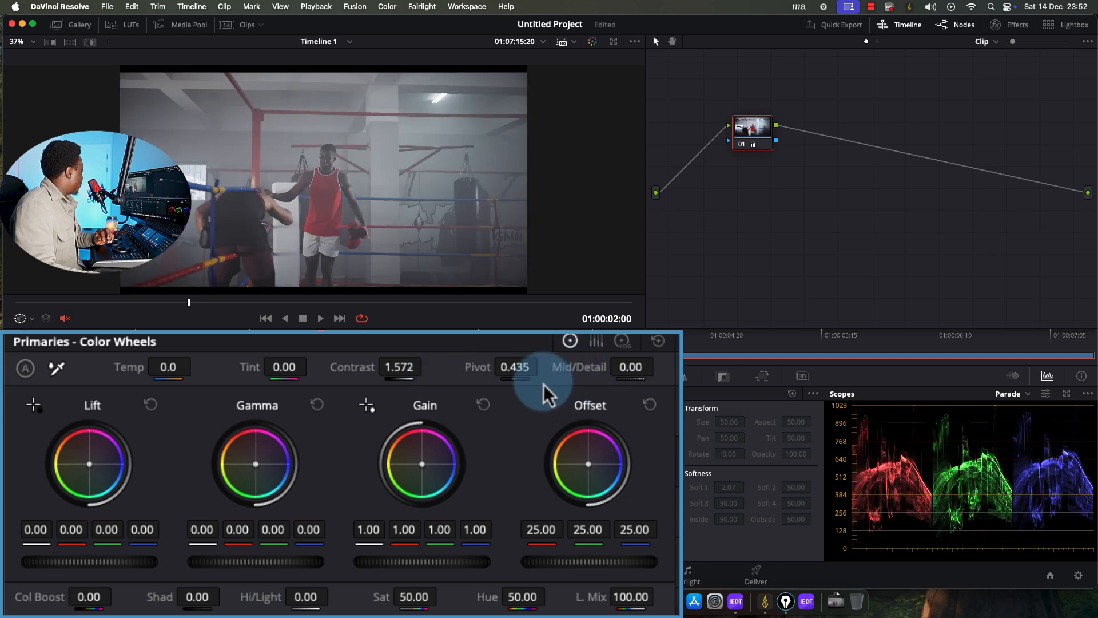
mouse_move(544, 391)
mouse_down()
mouse_move(503, 362)
mouse_move(578, 363)
mouse_move(553, 376)
mouse_up()
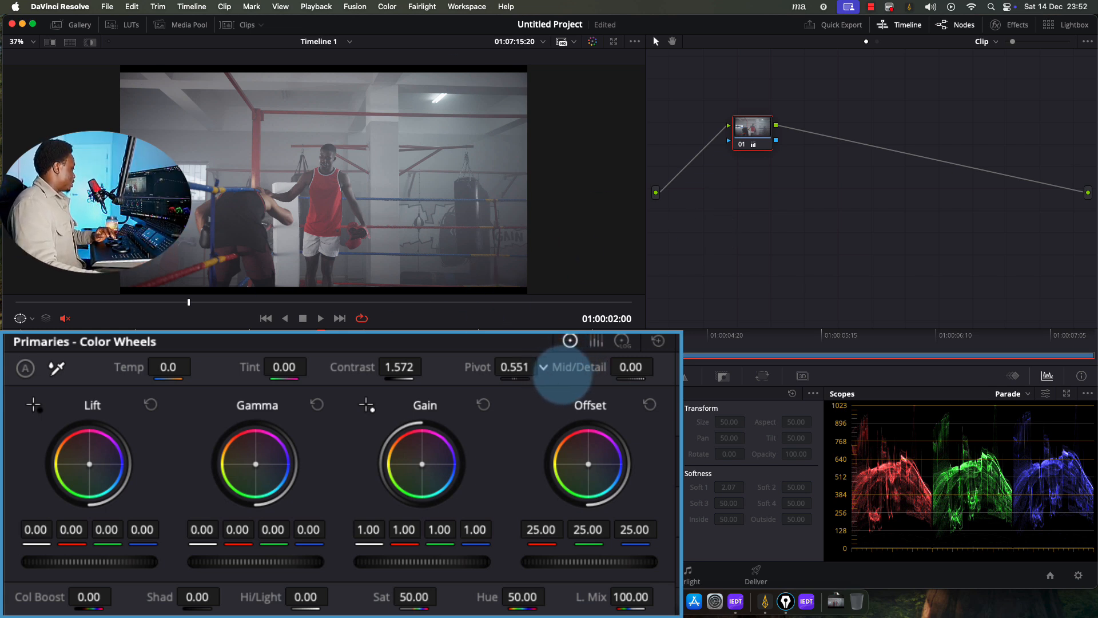
double_click(470, 369)
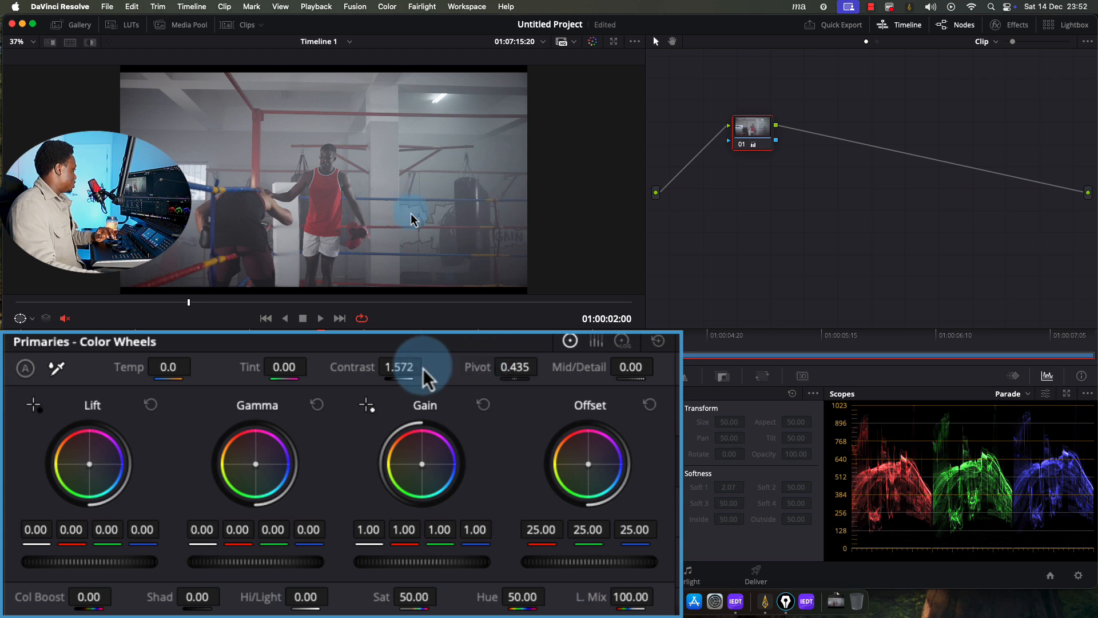
Reset Contrast to 1.000 and toggle grade bypass in the enhanced viewer to compare
double_click(357, 369)
key(alt+f)
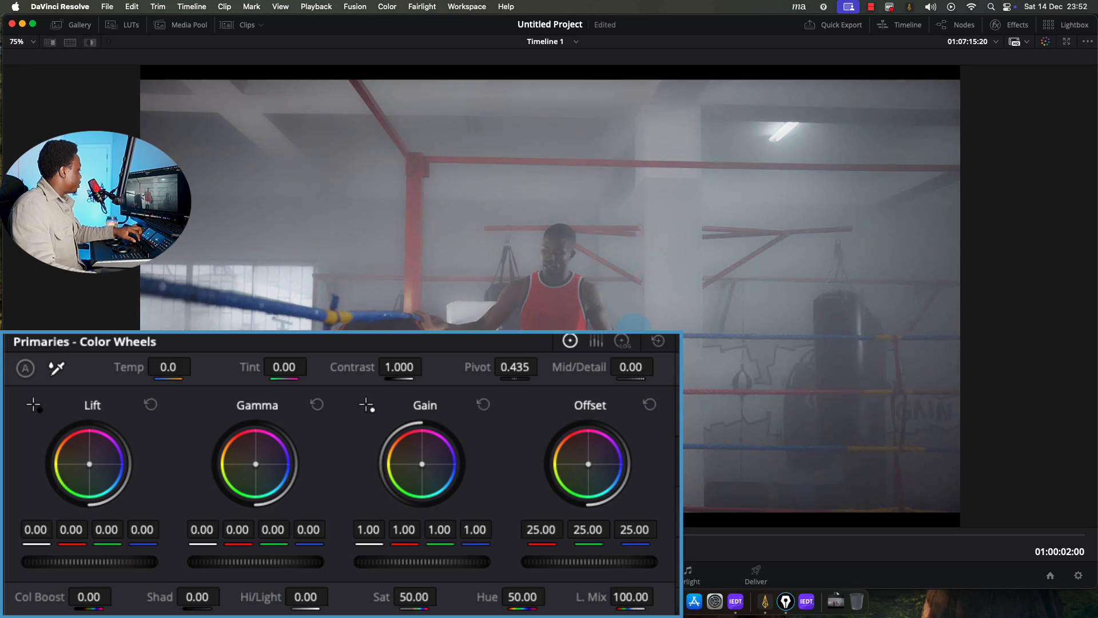
scroll(631, 337, up, 10)
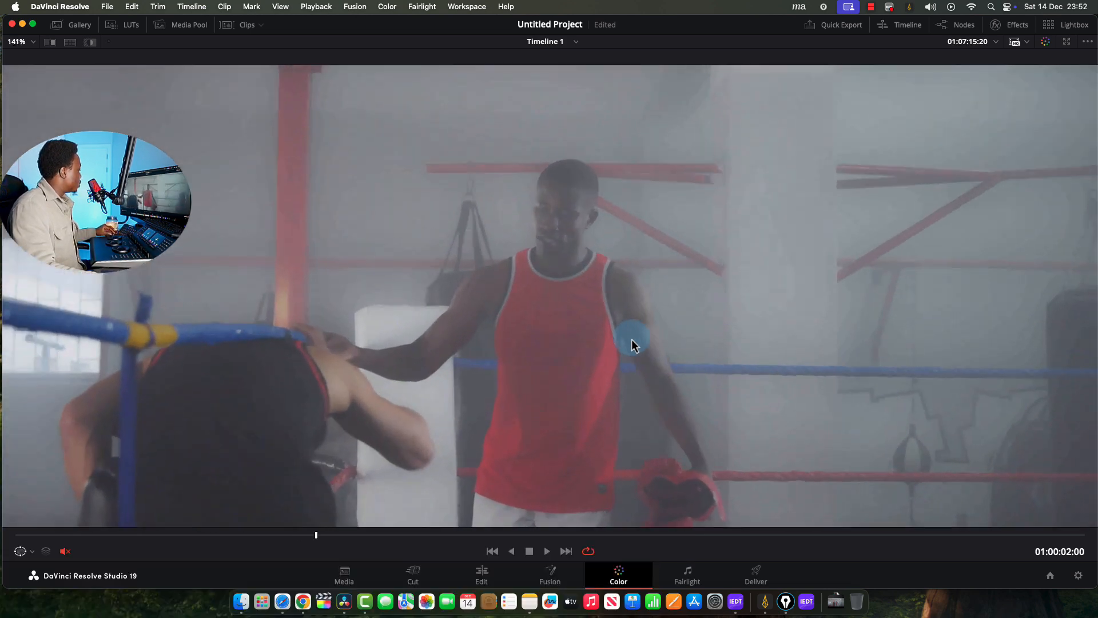
scroll(658, 307, down, 2)
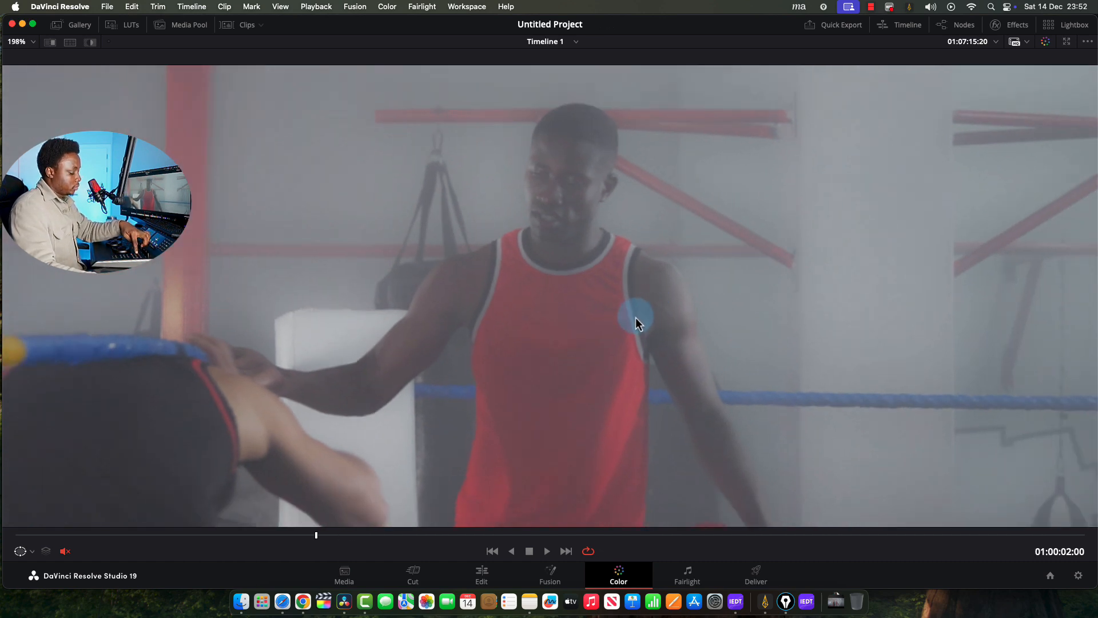
key(shift+d)
key(shift+d)
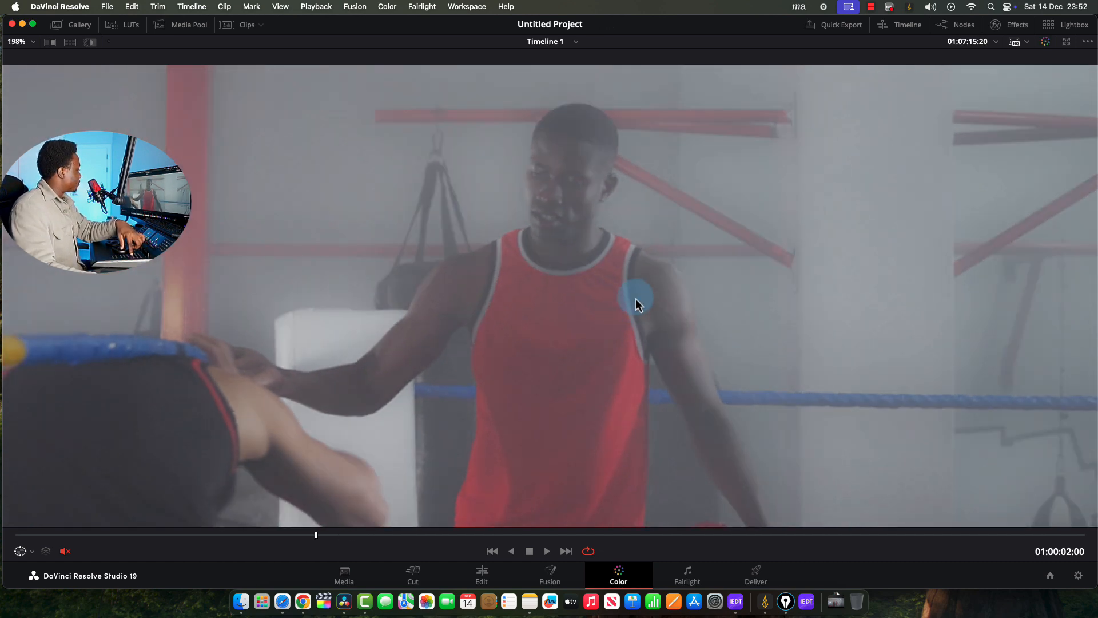
key(shift+d)
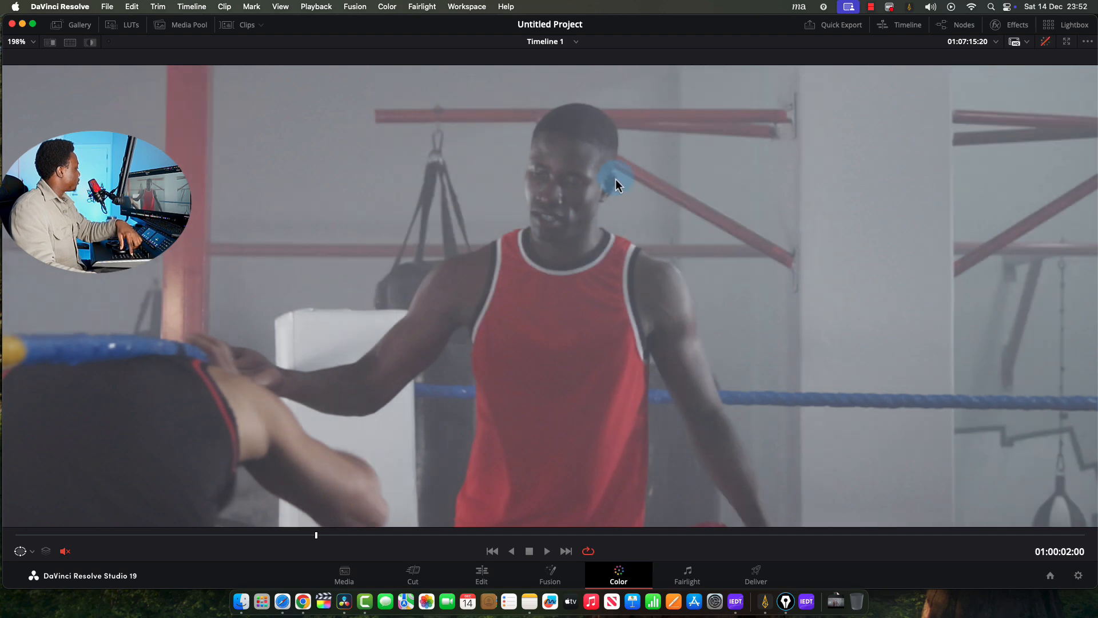
key(shift+d)
key(alt+f)
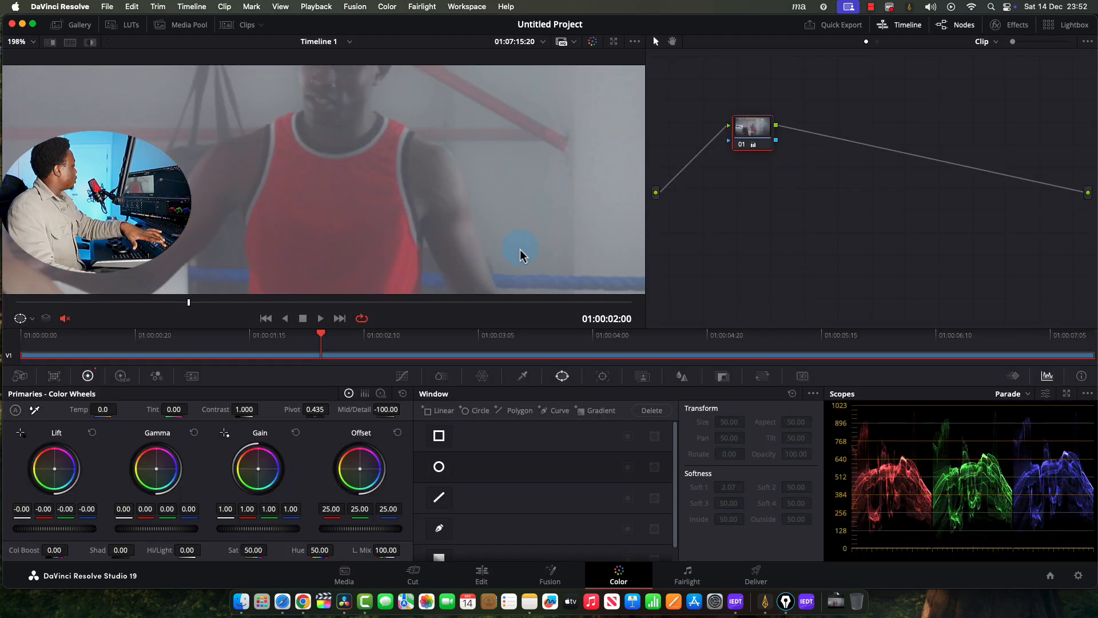
Set the viewer to Zoom to Fit, then bring up node 01's context menu
right_click(515, 236)
click(499, 243)
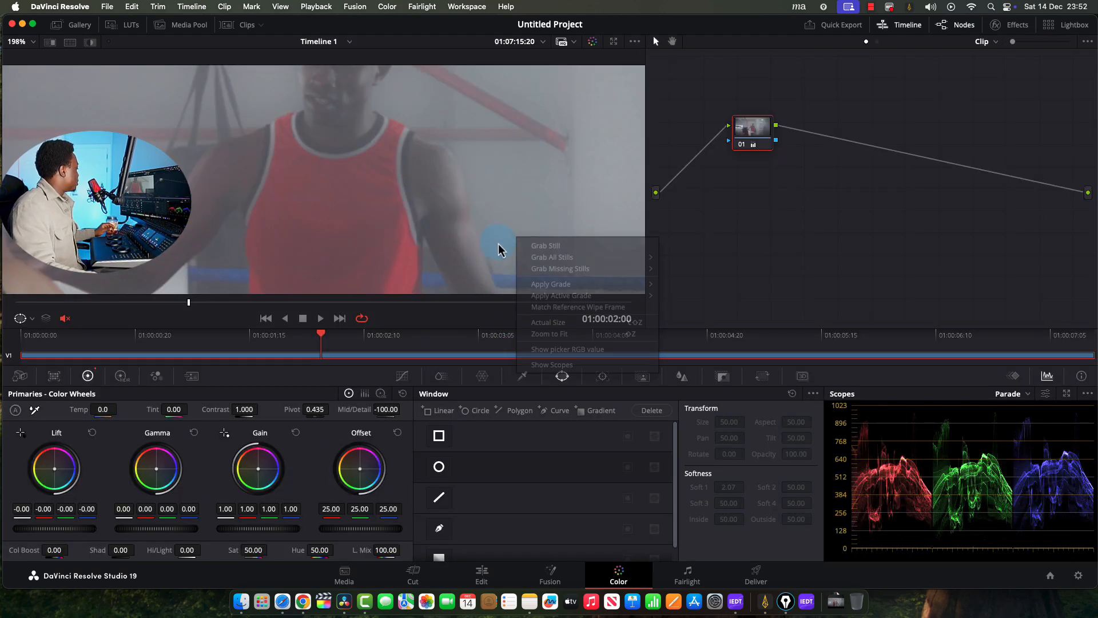
right_click(552, 255)
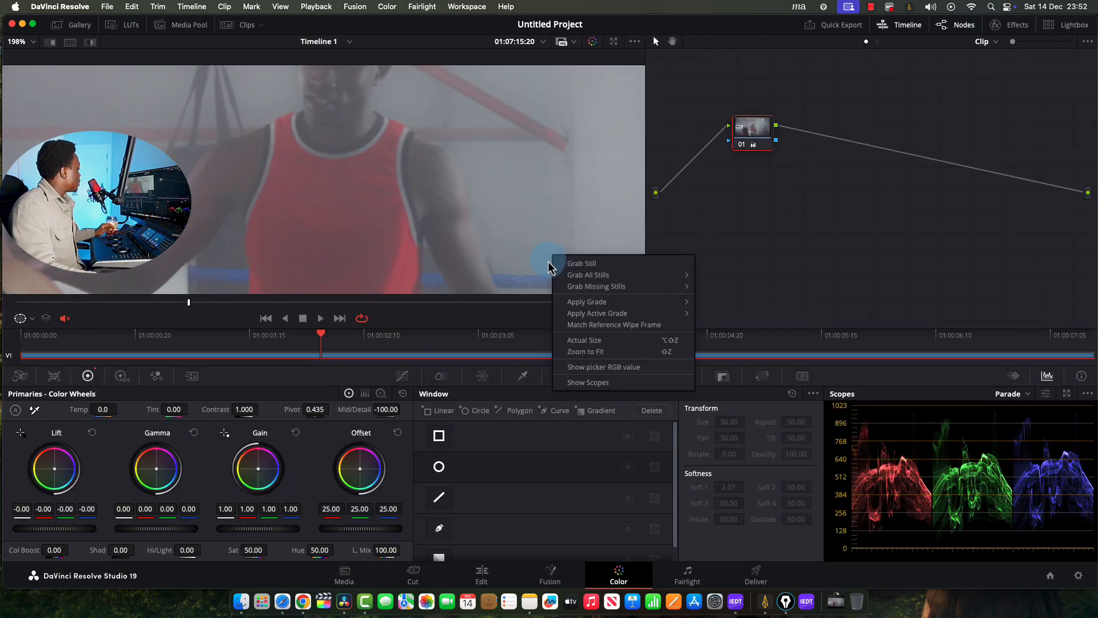
click(619, 351)
right_click(757, 131)
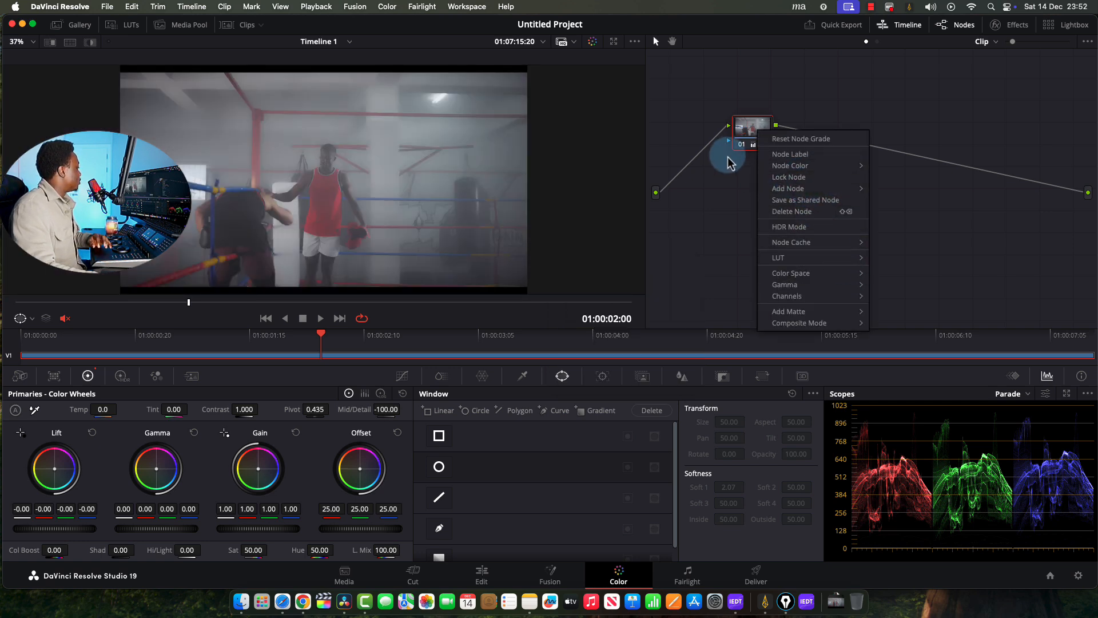
Reset node 01's grade, nudge the node upward, and raise Saturation to 100
click(797, 139)
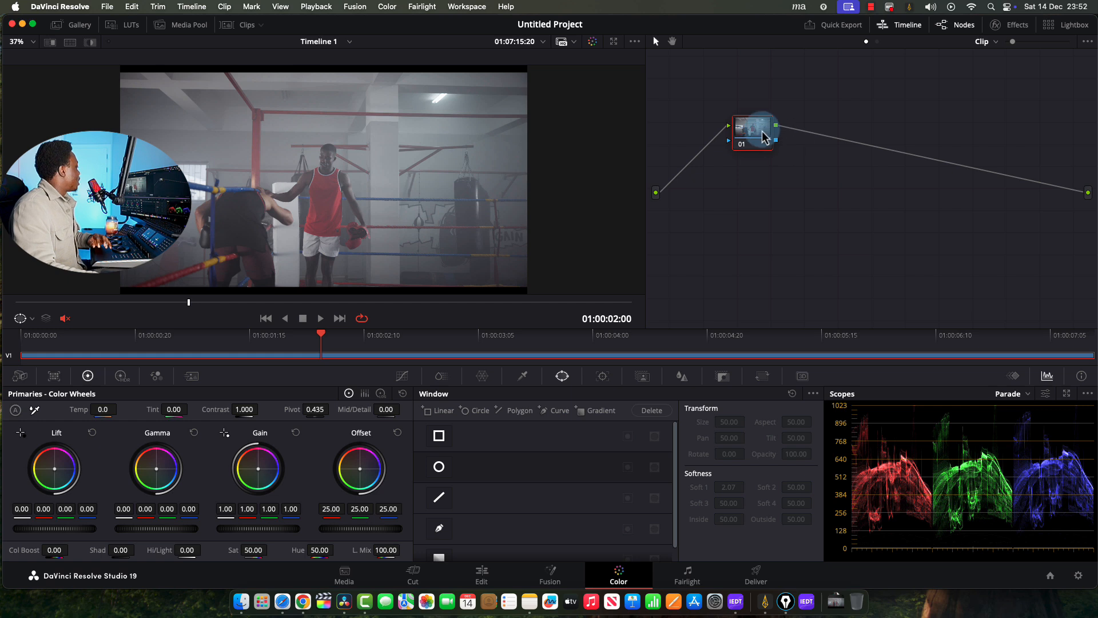
drag(755, 130, 753, 115)
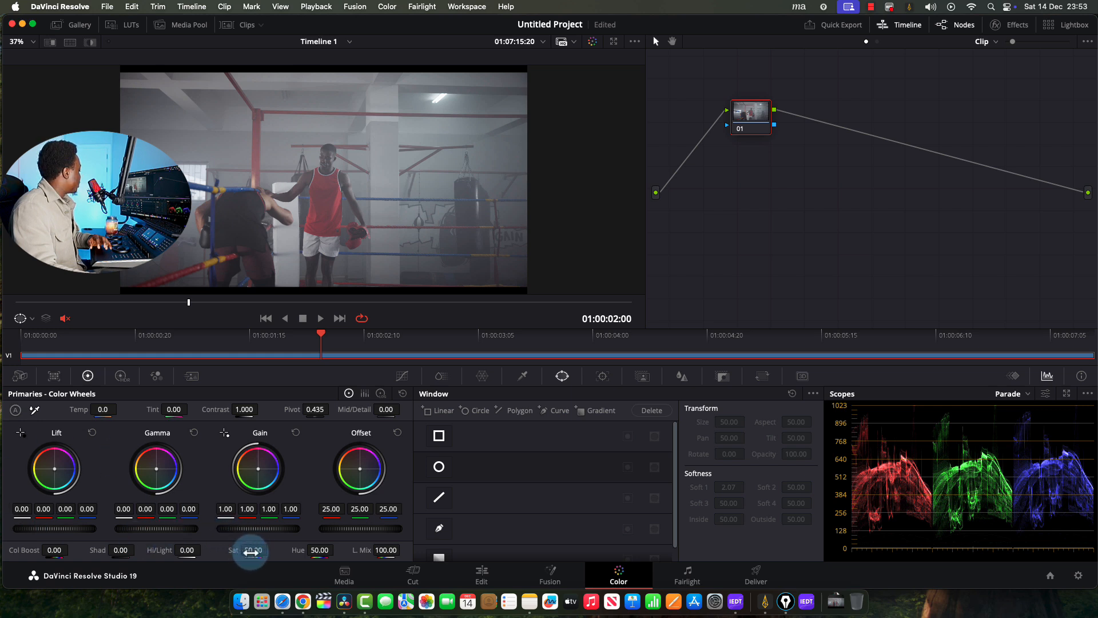
drag(252, 552, 366, 540)
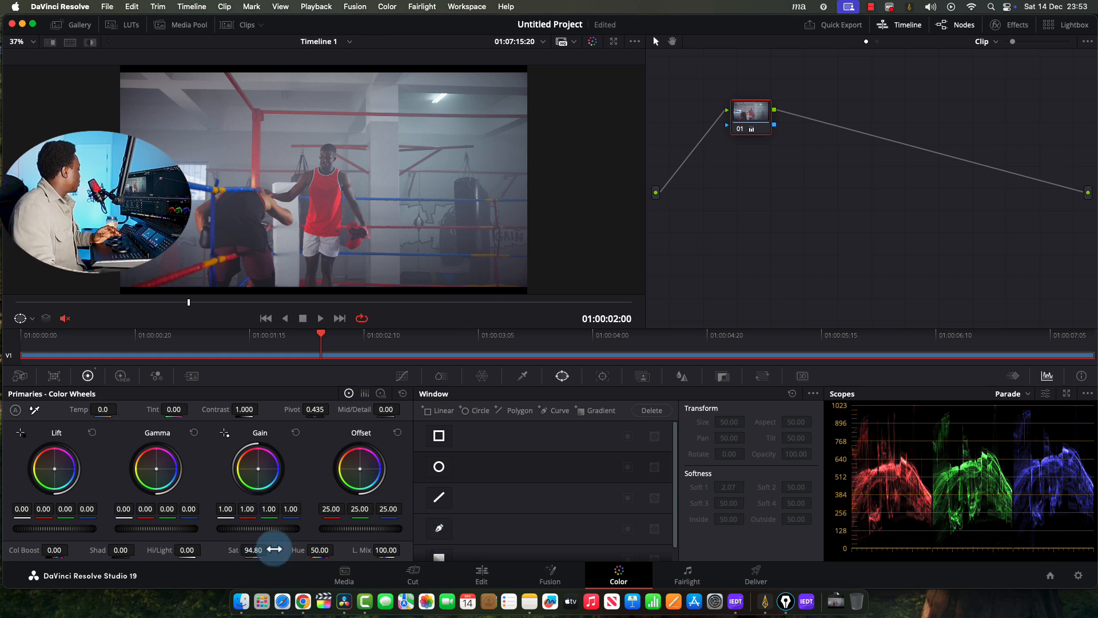
drag(248, 551, 275, 548)
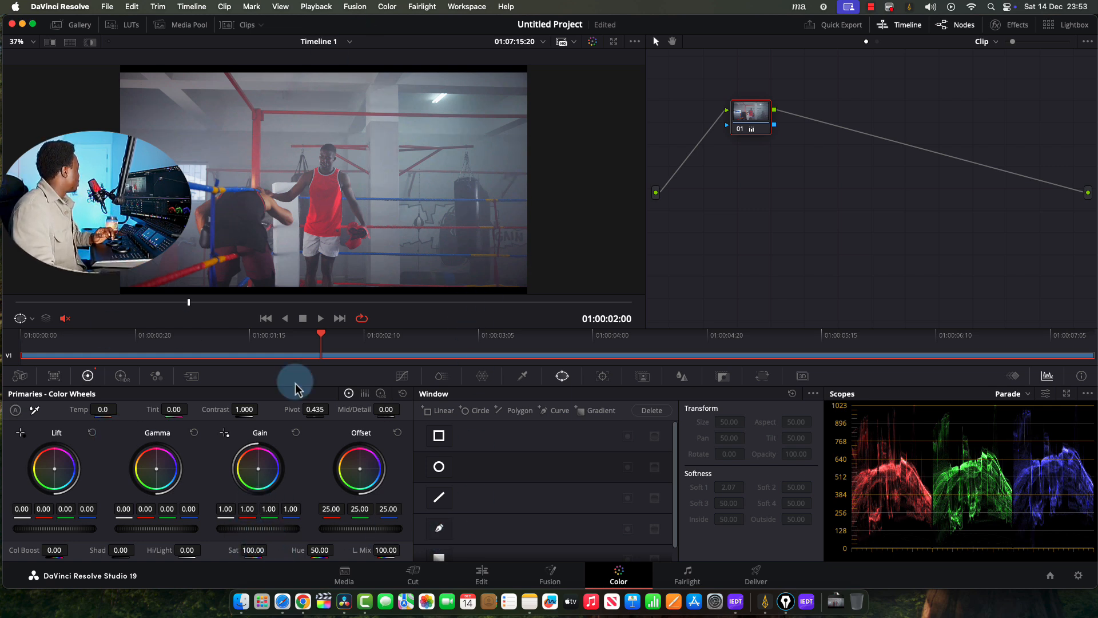
Grab a still of the grade, reset Saturation to 50, and raise Col Boost to 49.50
right_click(301, 180)
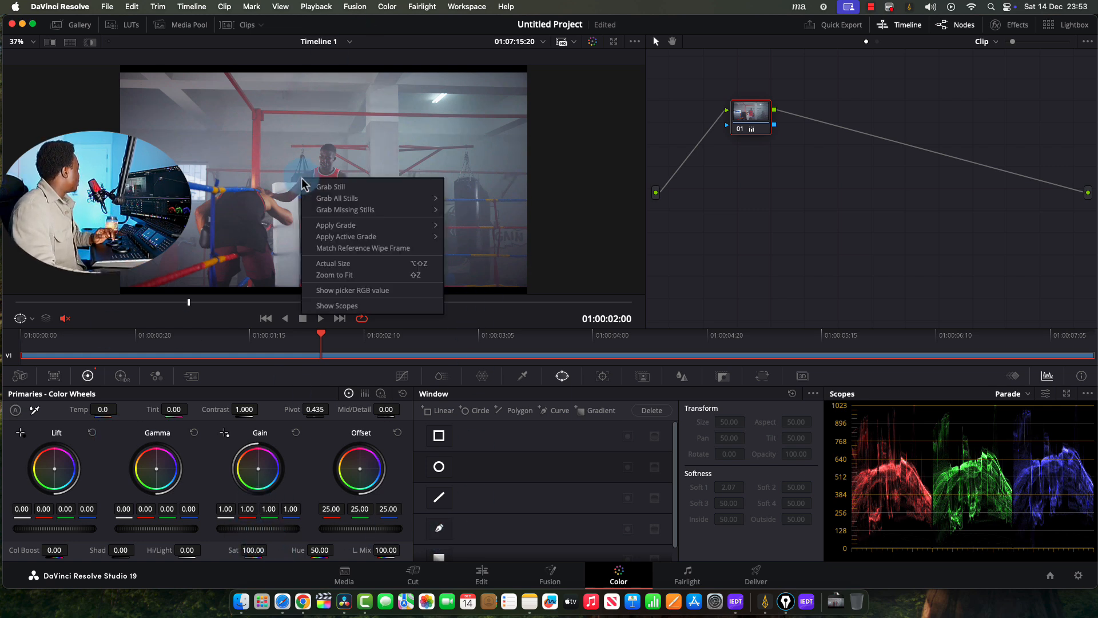
click(416, 191)
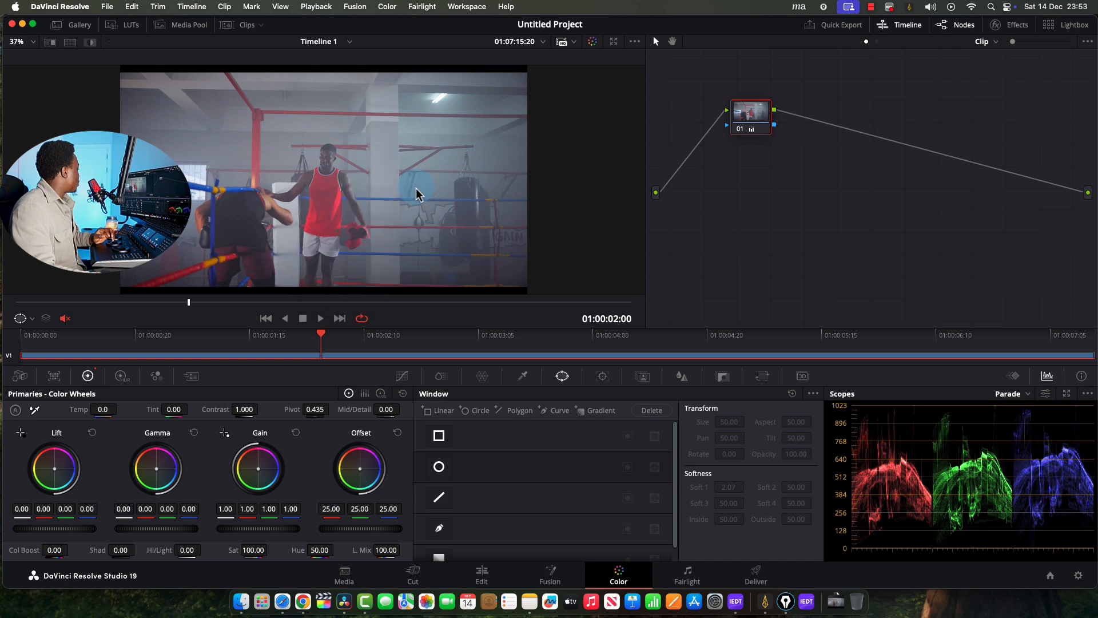
double_click(226, 549)
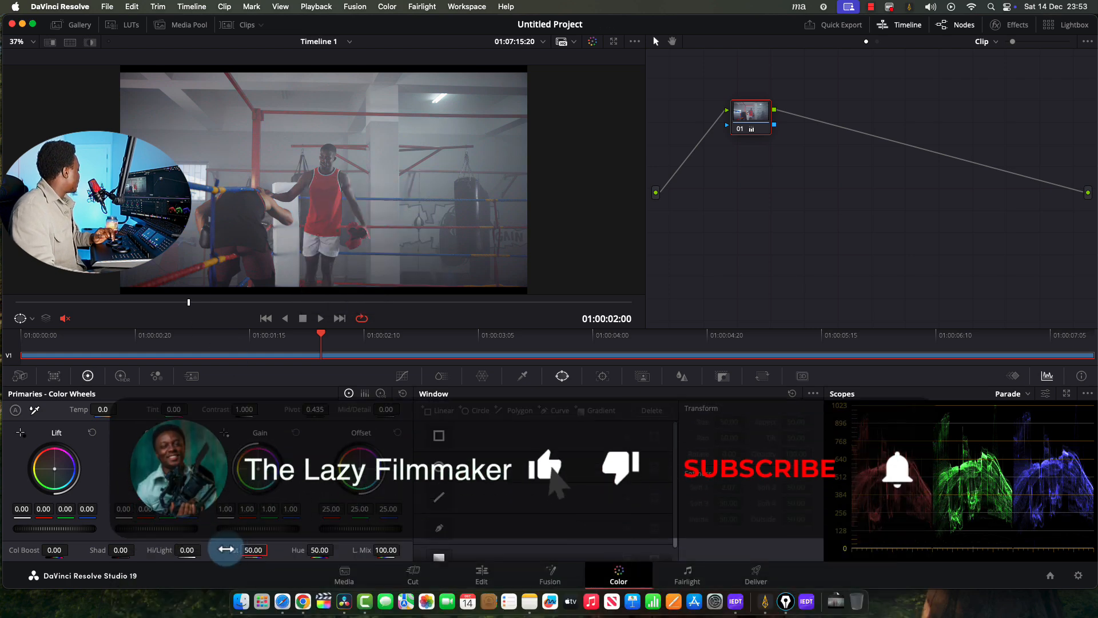
drag(50, 549, 107, 544)
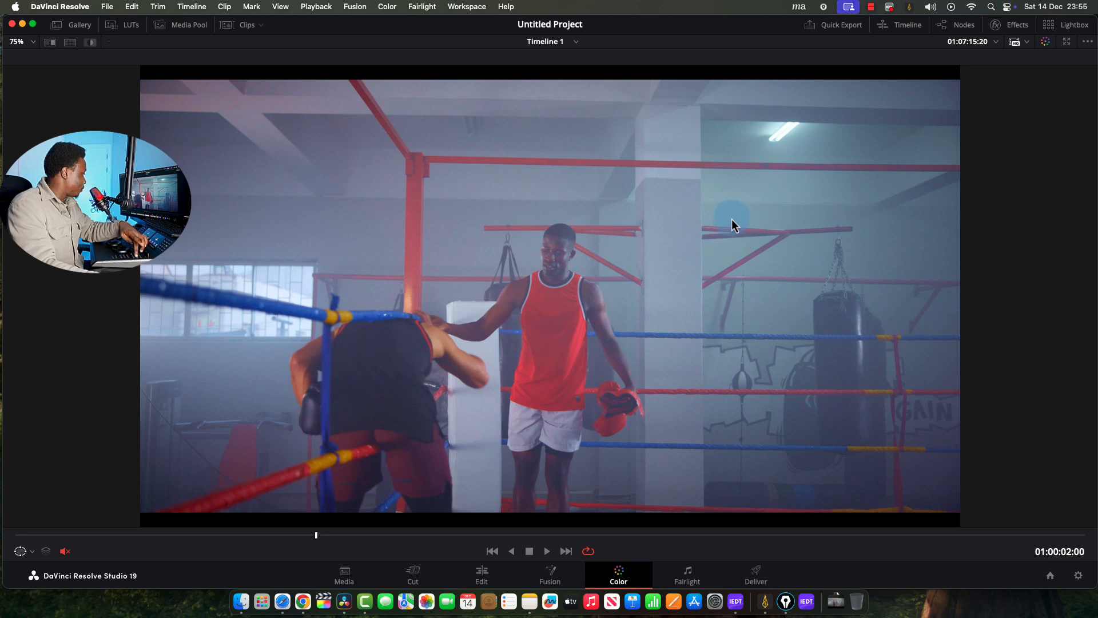
Toggle grade bypass to compare against the original, then save the project
key(super+d)
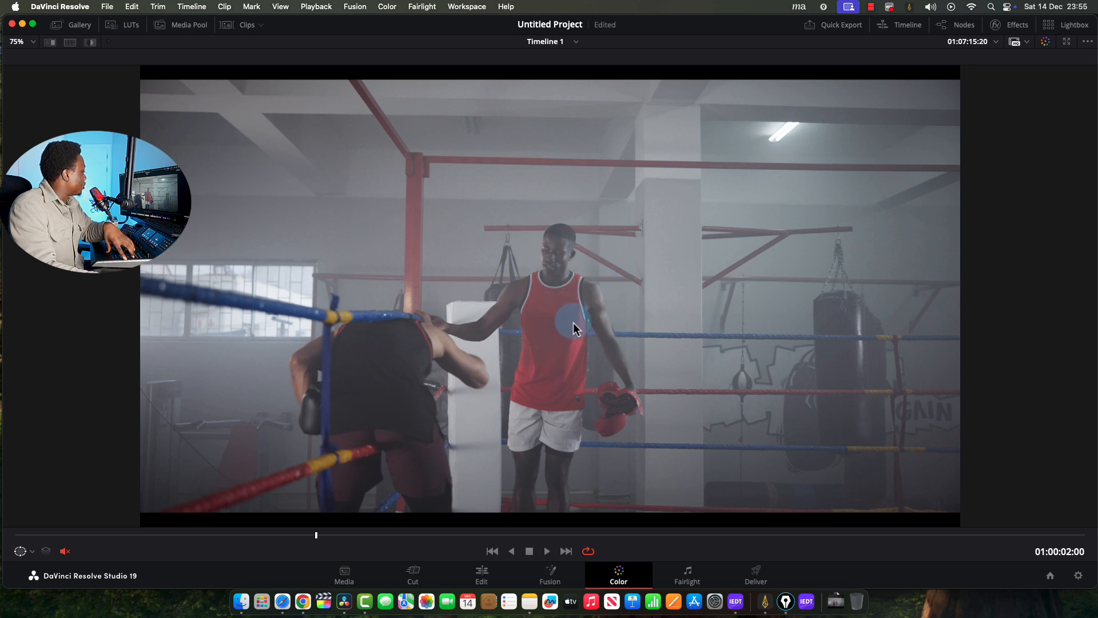
key(super+d)
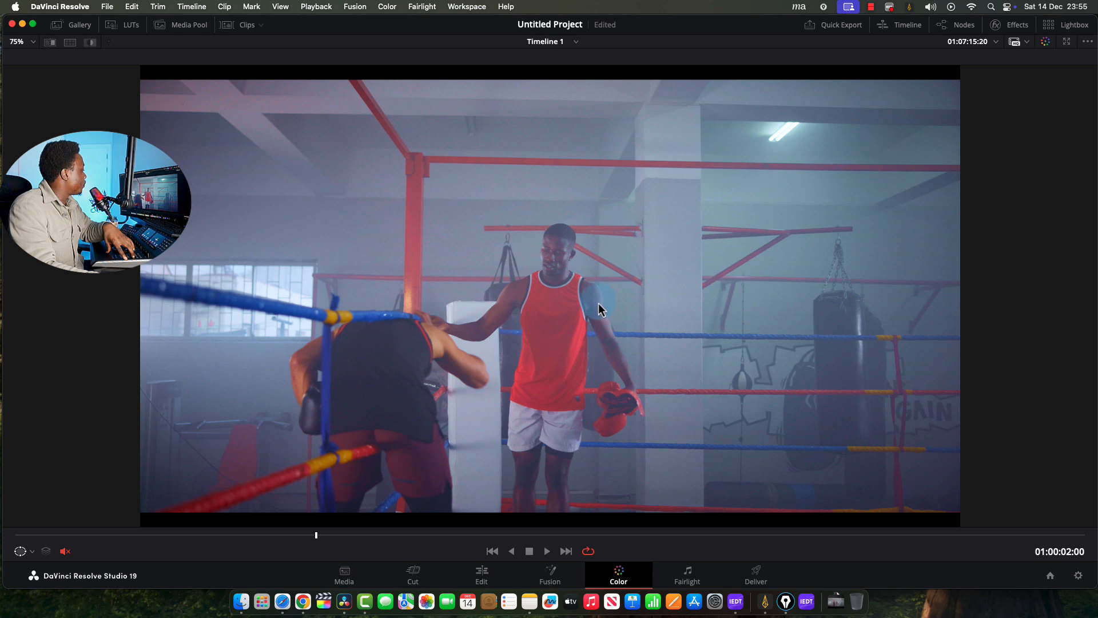
key(super+s)
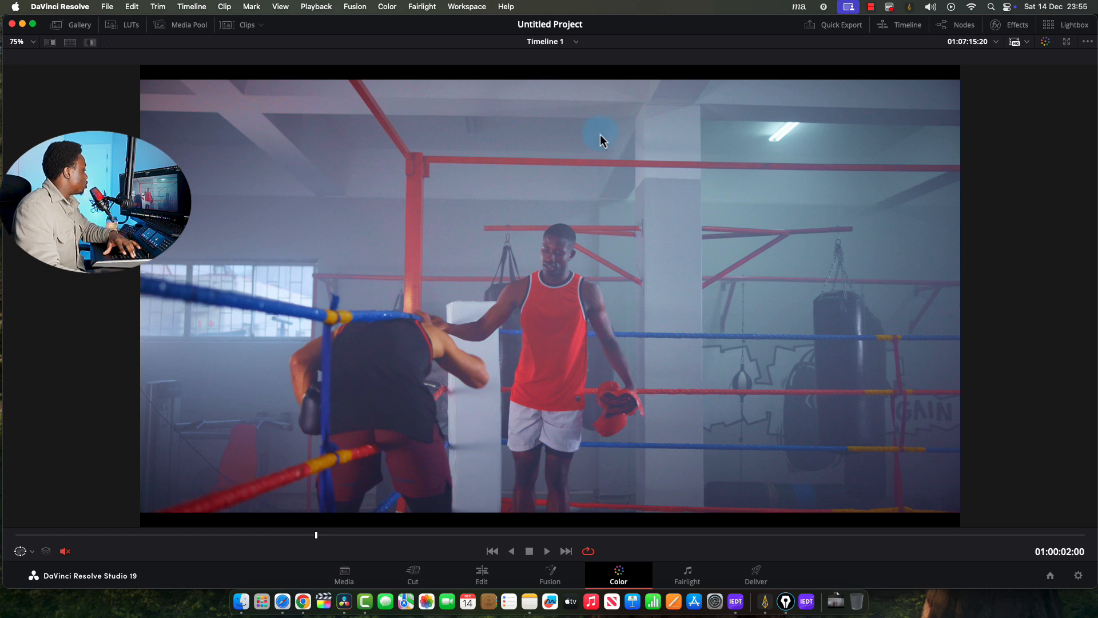
Show the wipe comparison tools, dismiss the viewer menu, and bypass the grade again
click(1027, 43)
right_click(587, 232)
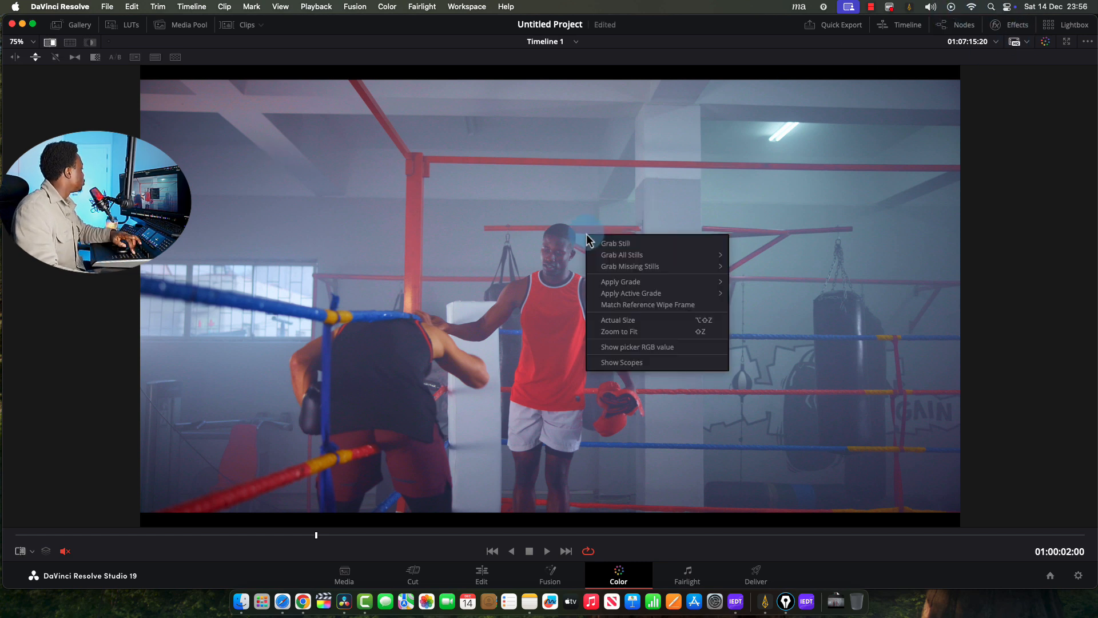
click(1018, 106)
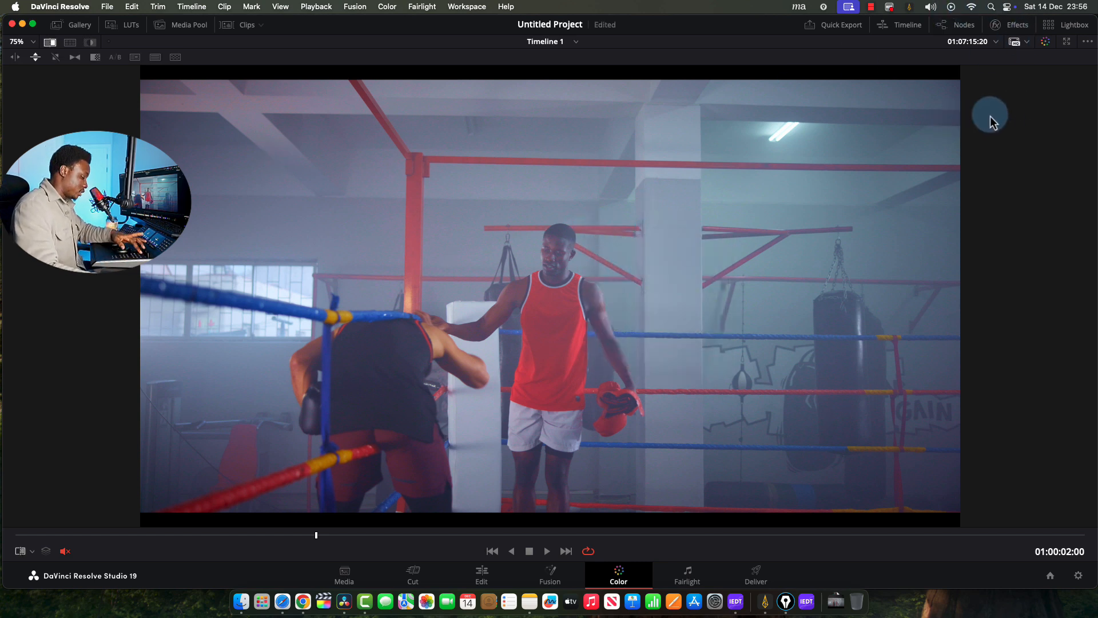
key(super+d)
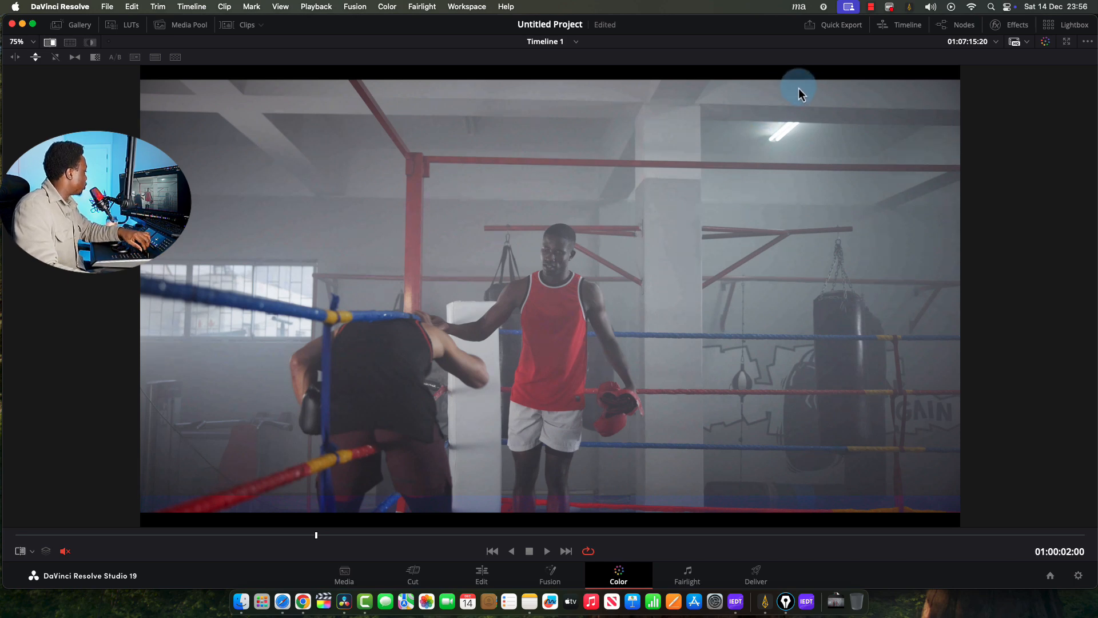
Restore the timeline and grading panels and scrub to 01:00:04:08, where the boxers face off
key(alt+f)
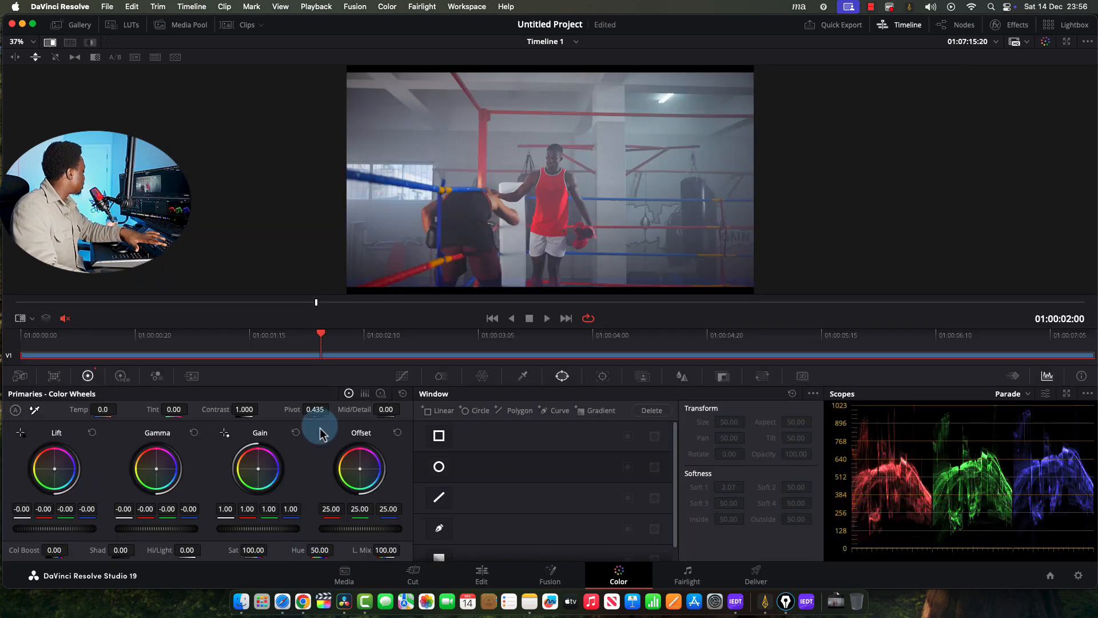
key(alt+f)
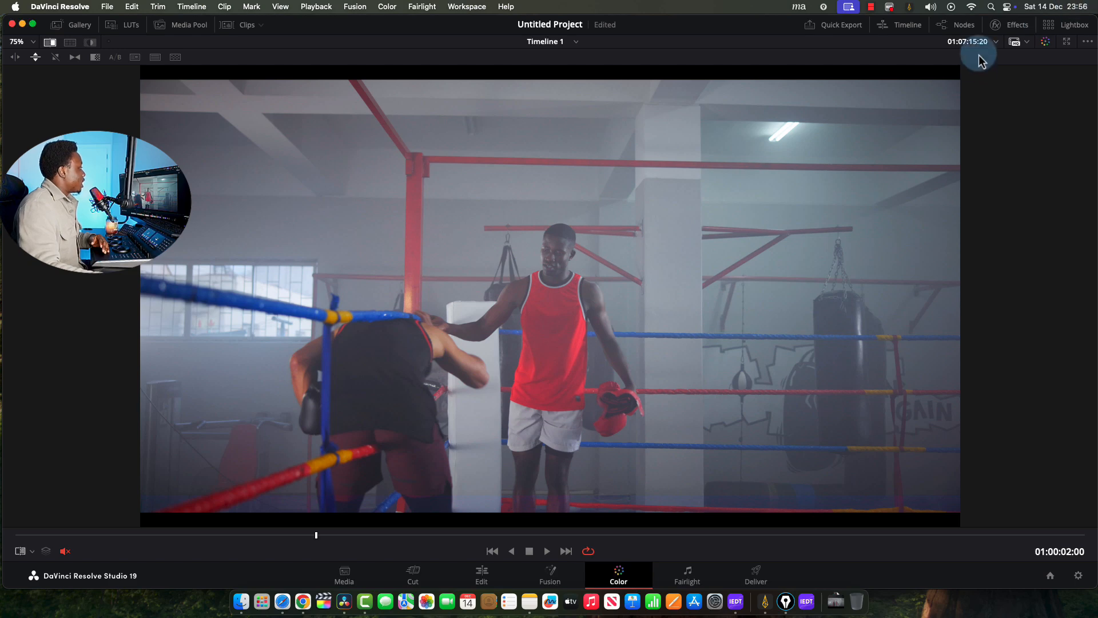
click(899, 25)
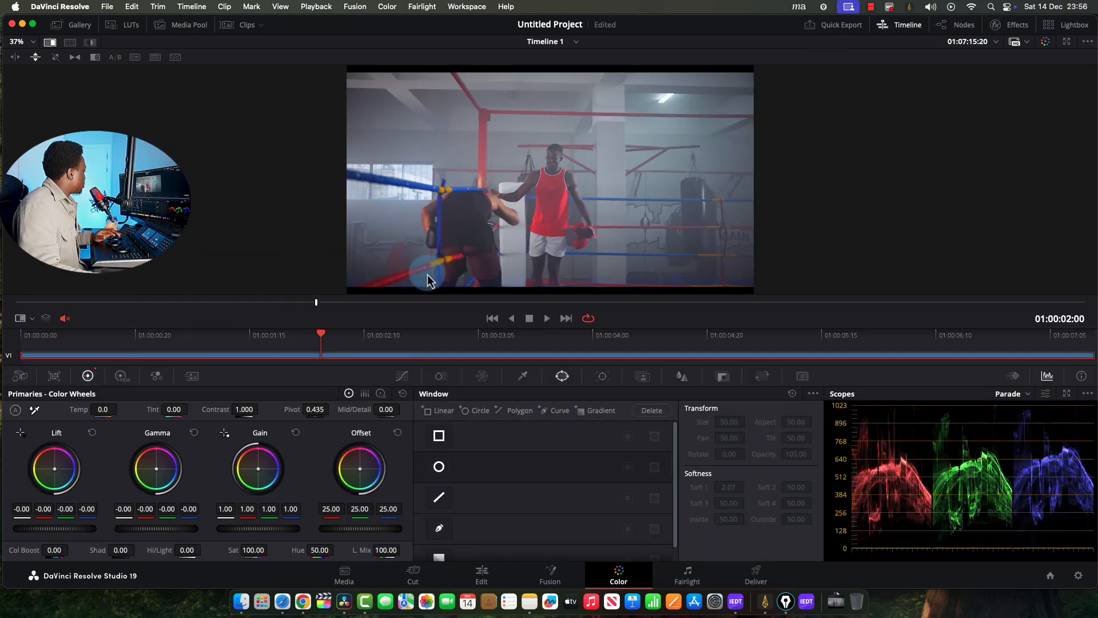
drag(459, 302, 659, 292)
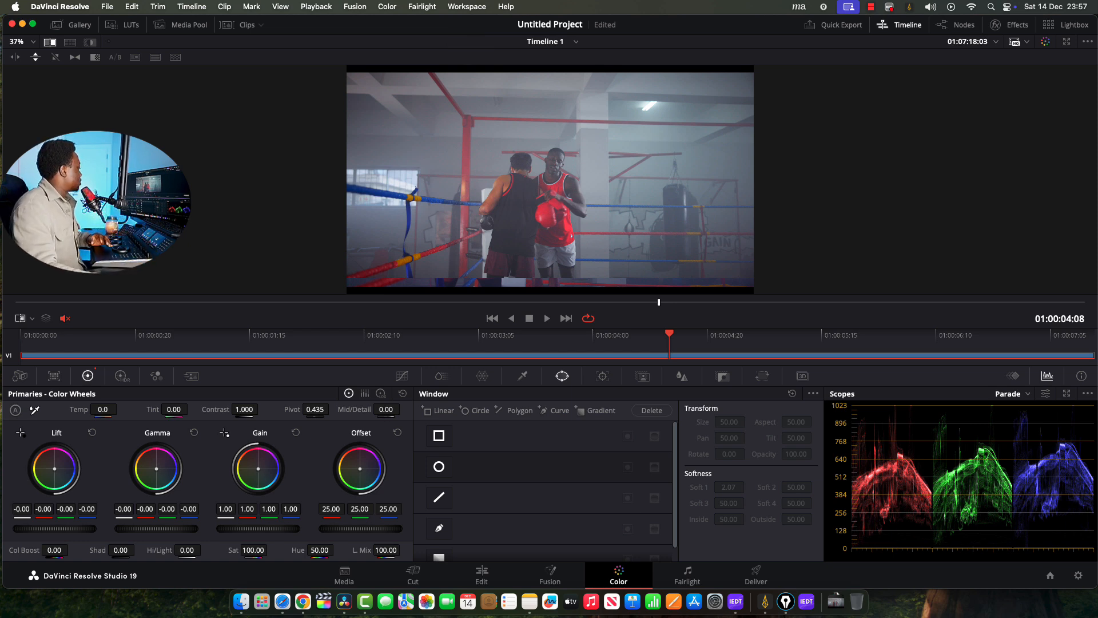
Sweep the wipe line across the enlarged viewer to compare the grade with another boxing shot
drag(480, 272, 515, 203)
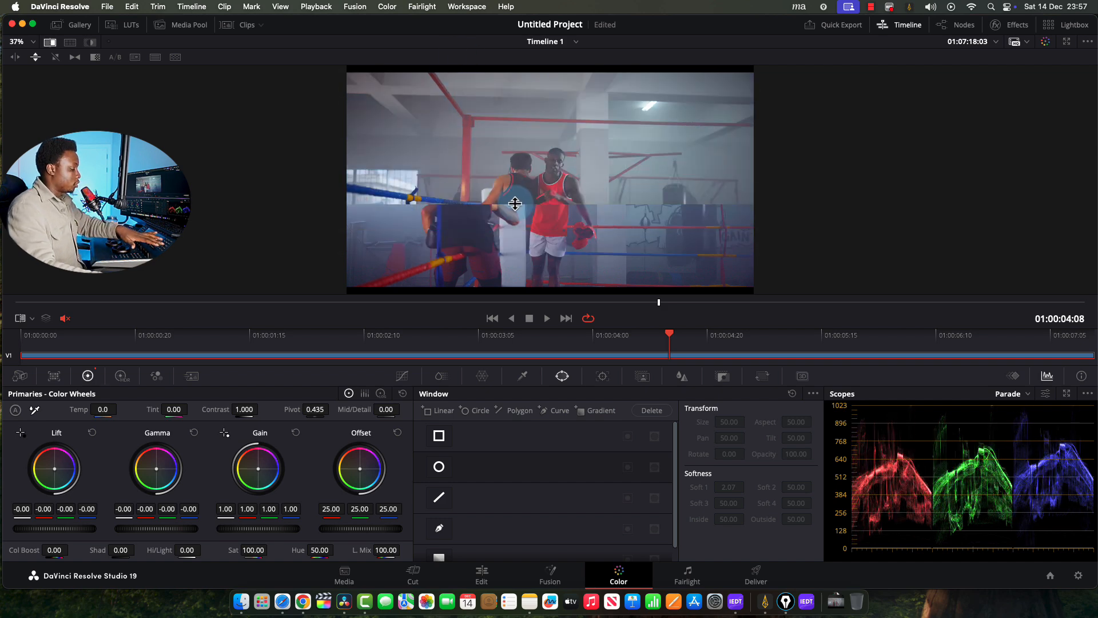
key(alt+f)
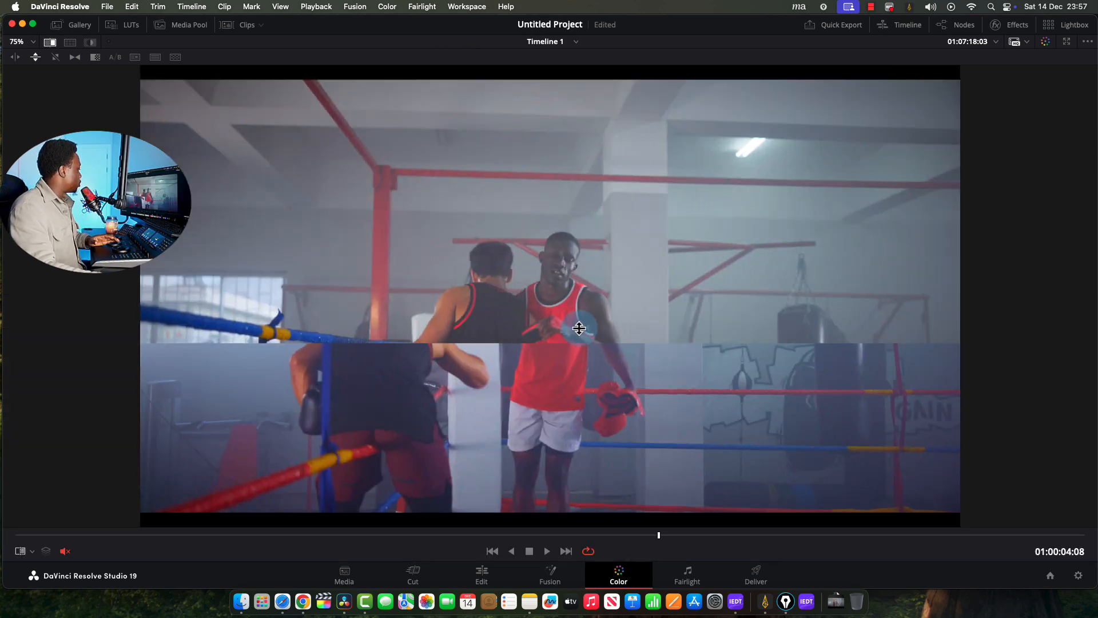
drag(586, 345, 502, 74)
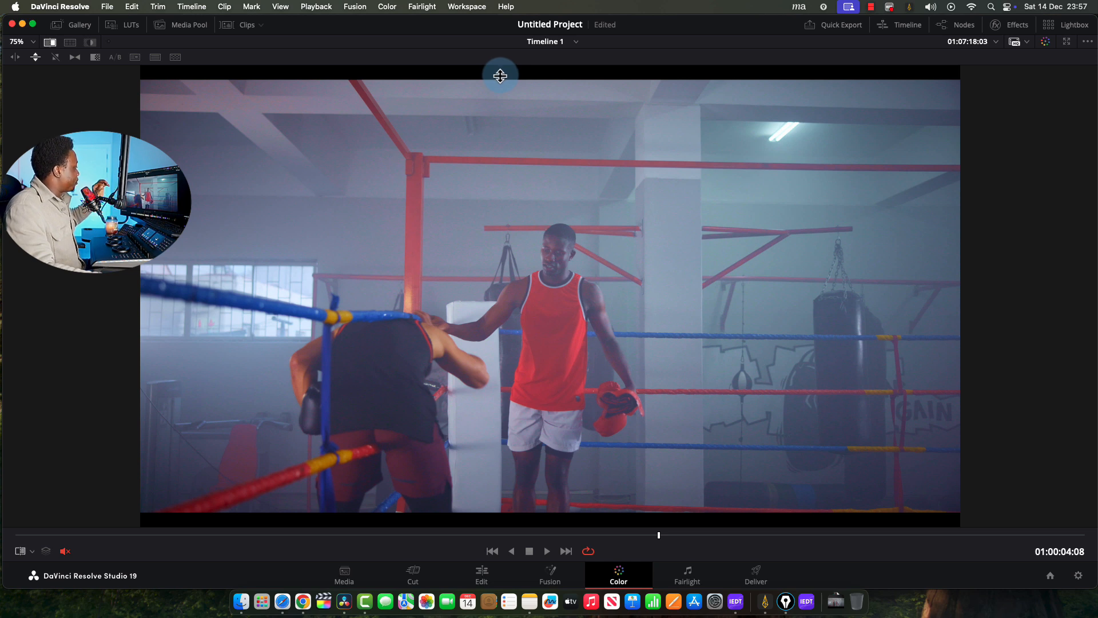
drag(500, 76, 784, 532)
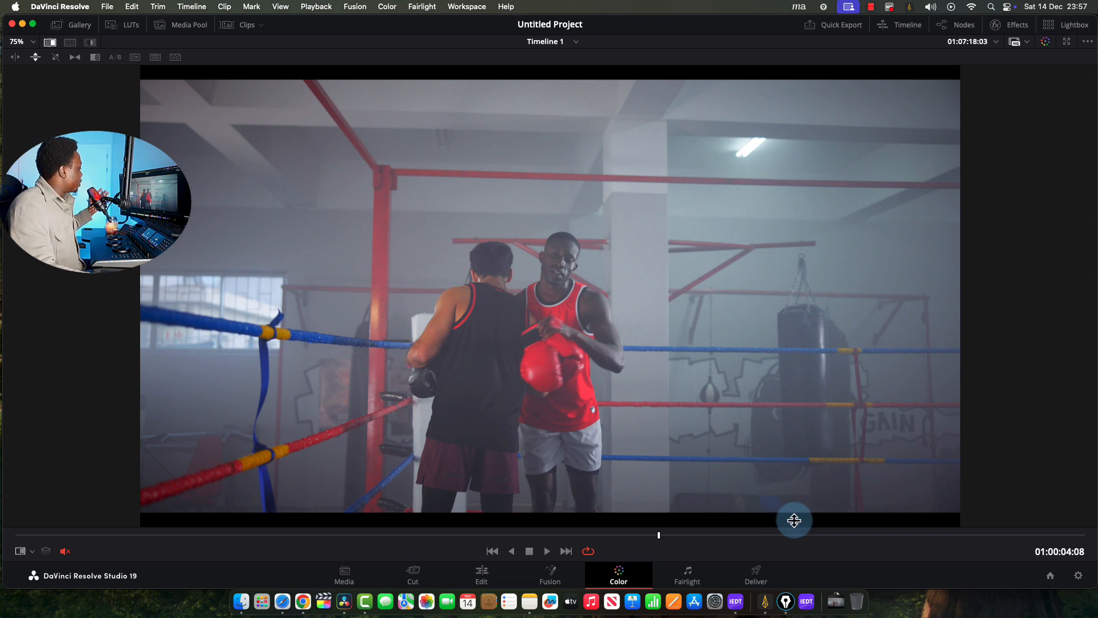
drag(794, 519, 896, 501)
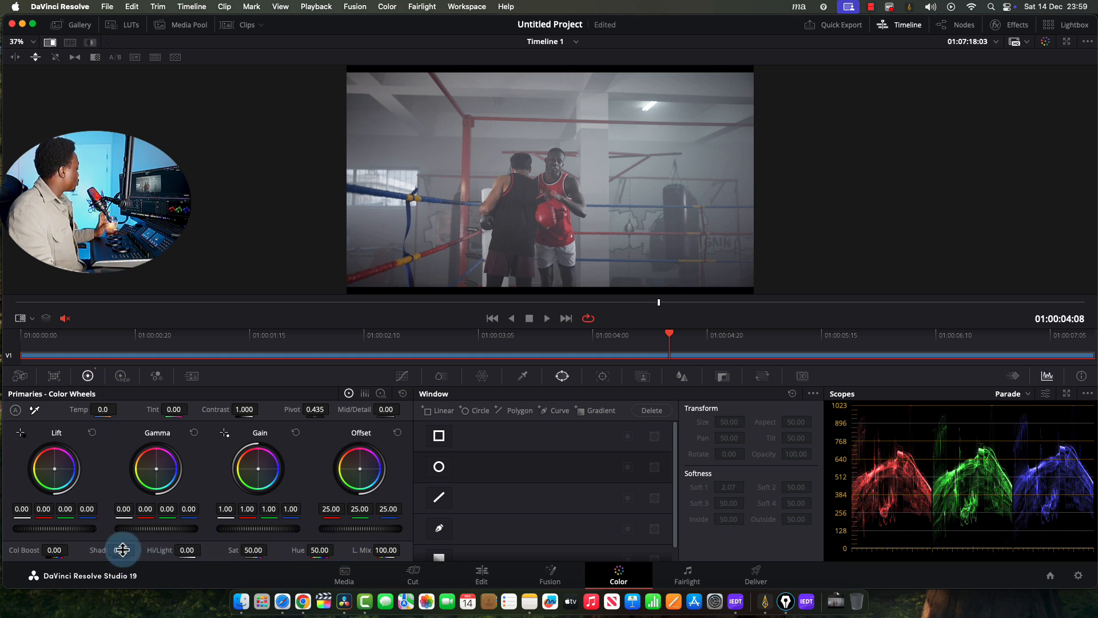
Test Shad and Hi/Light, reset both to 0, and set Hue to 54.40
drag(122, 548, 61, 553)
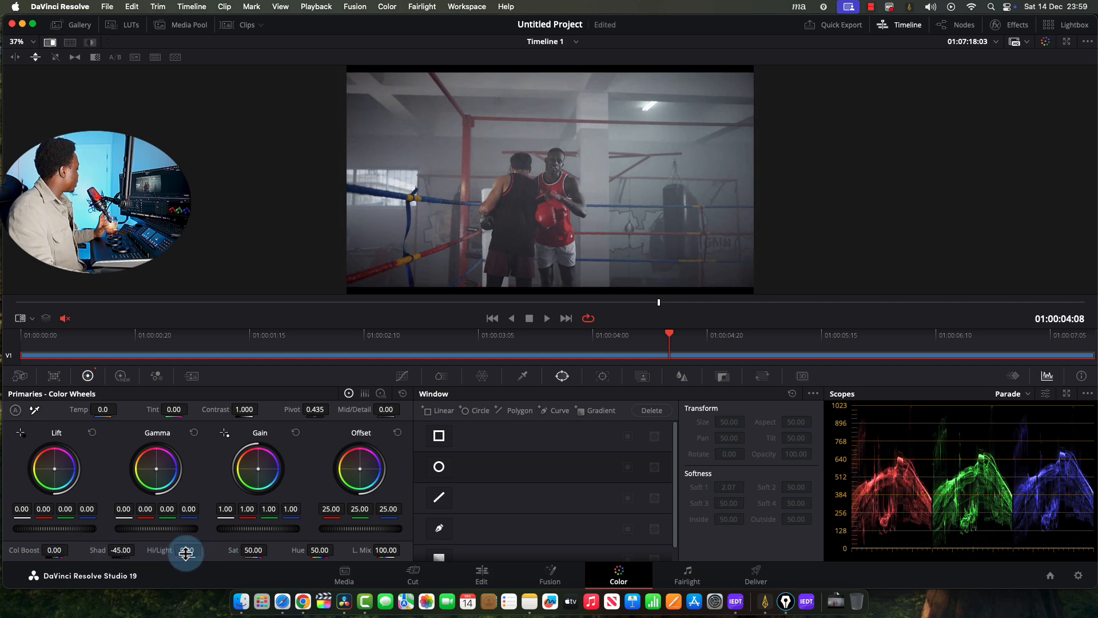
drag(181, 547, 210, 537)
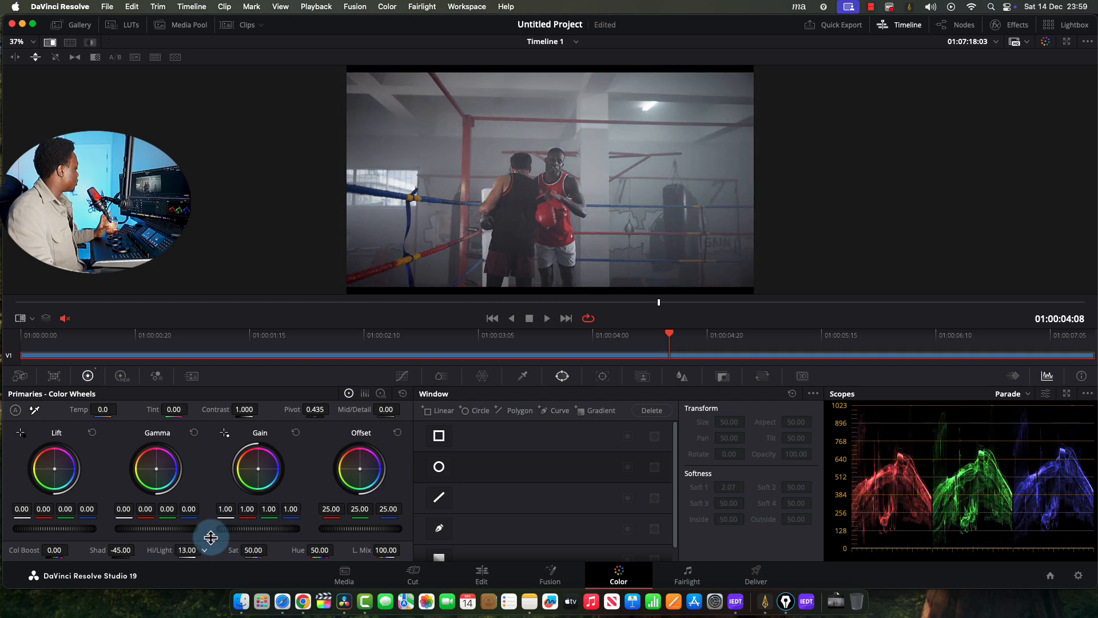
click(402, 393)
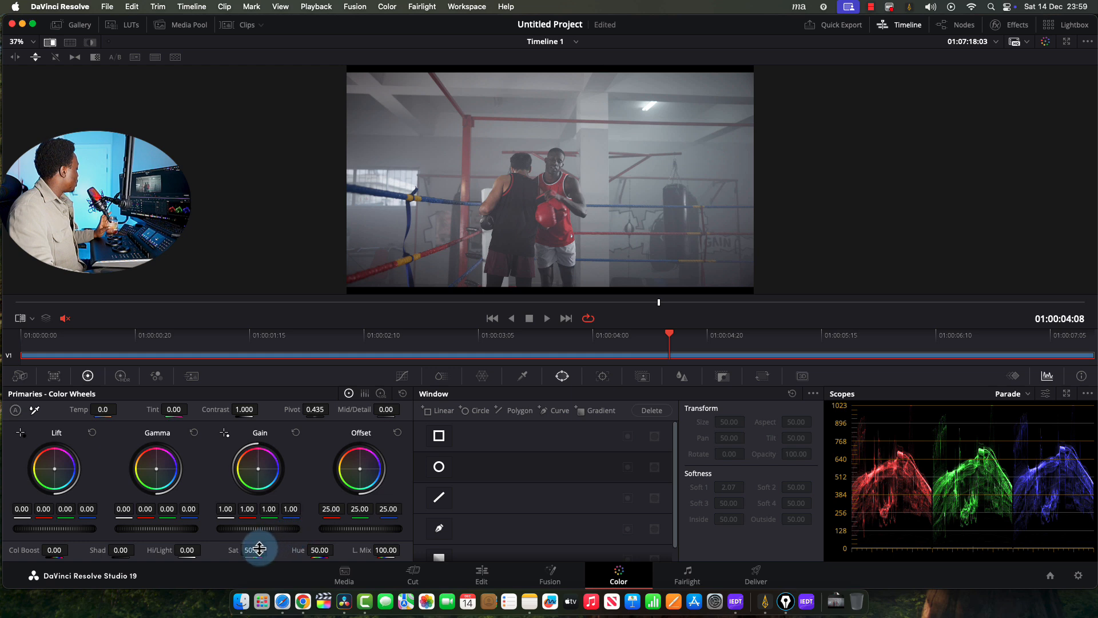
drag(318, 558, 343, 544)
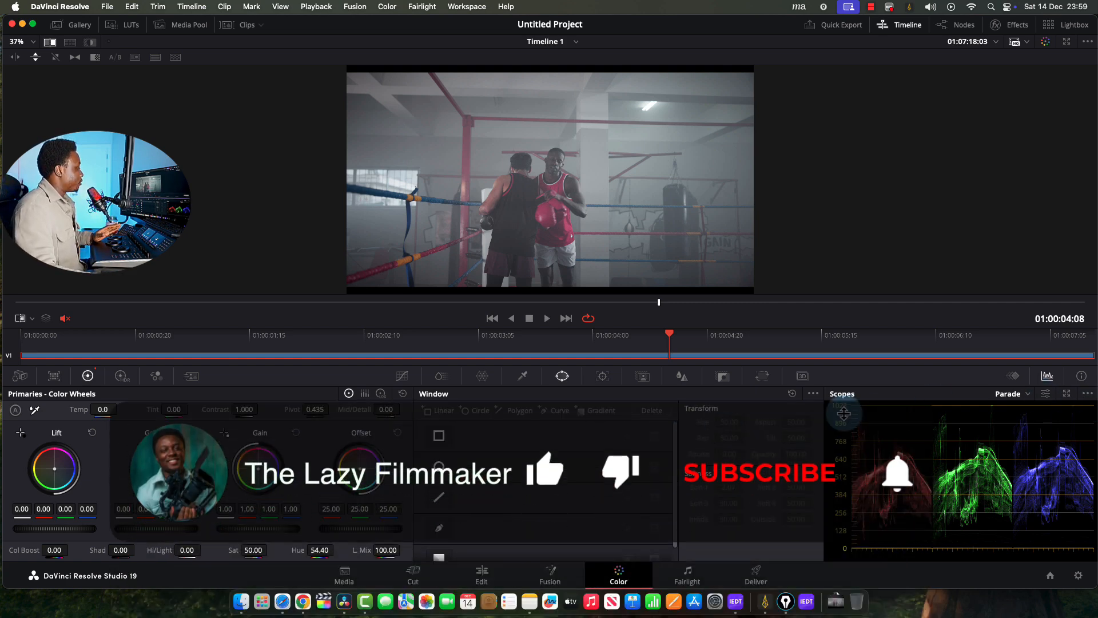
Switch the scope to the Vectorscope and test hue shifts toward blue and purple
click(1012, 393)
click(1029, 432)
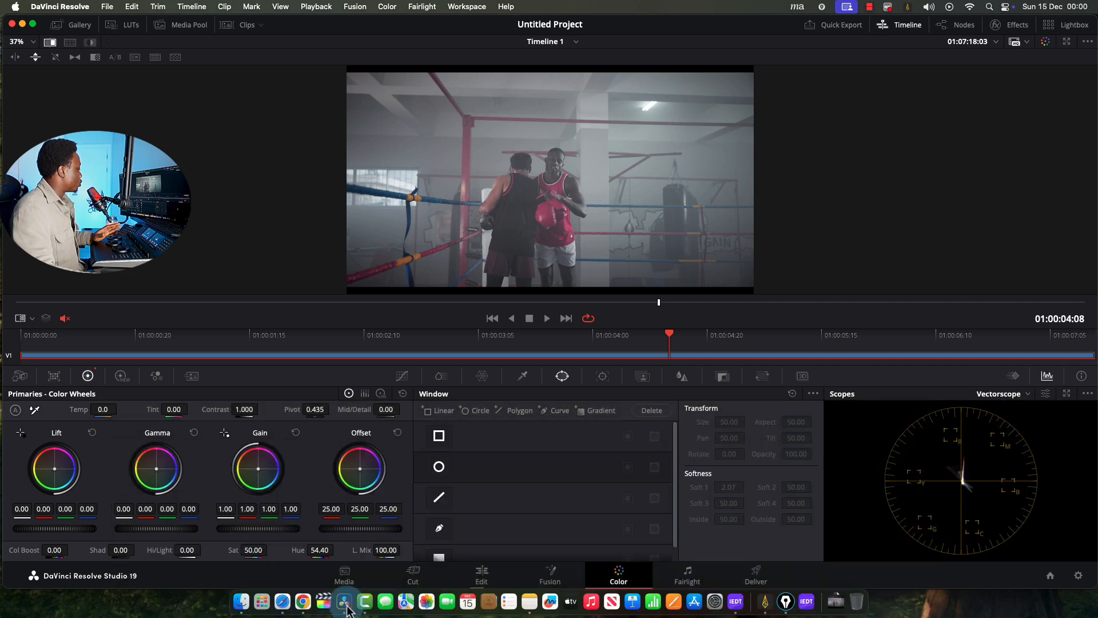
drag(316, 552, 452, 541)
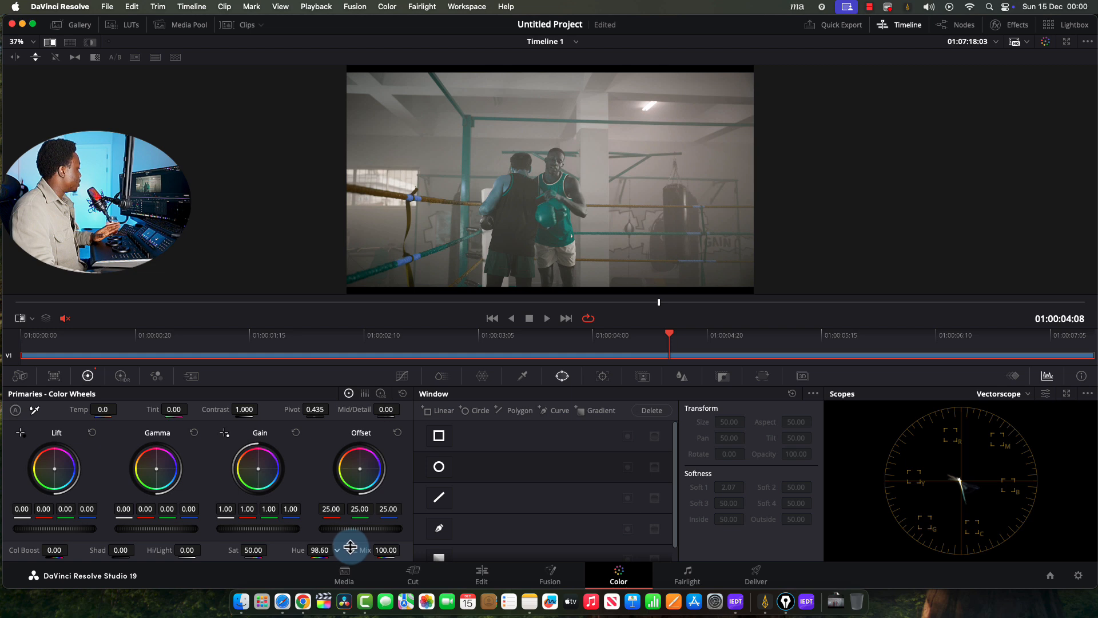
mouse_move(350, 546)
mouse_down()
mouse_move(210, 555)
mouse_move(269, 551)
mouse_move(211, 559)
mouse_move(225, 560)
mouse_up()
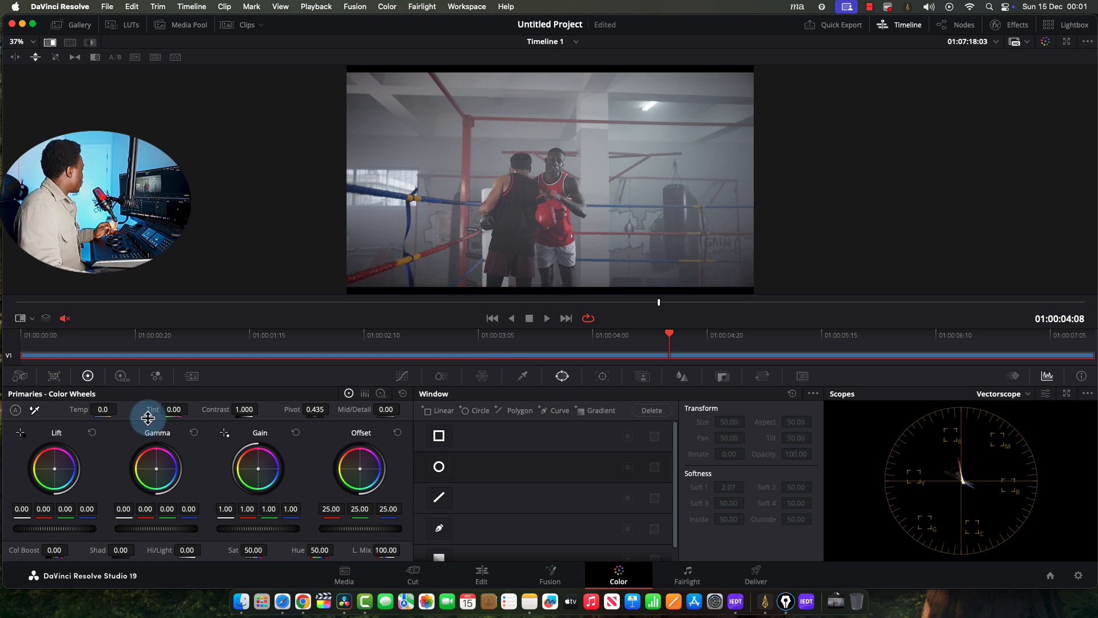
Display the Primaries as colour bars, briefly returning to wheels before settling on bars
click(364, 393)
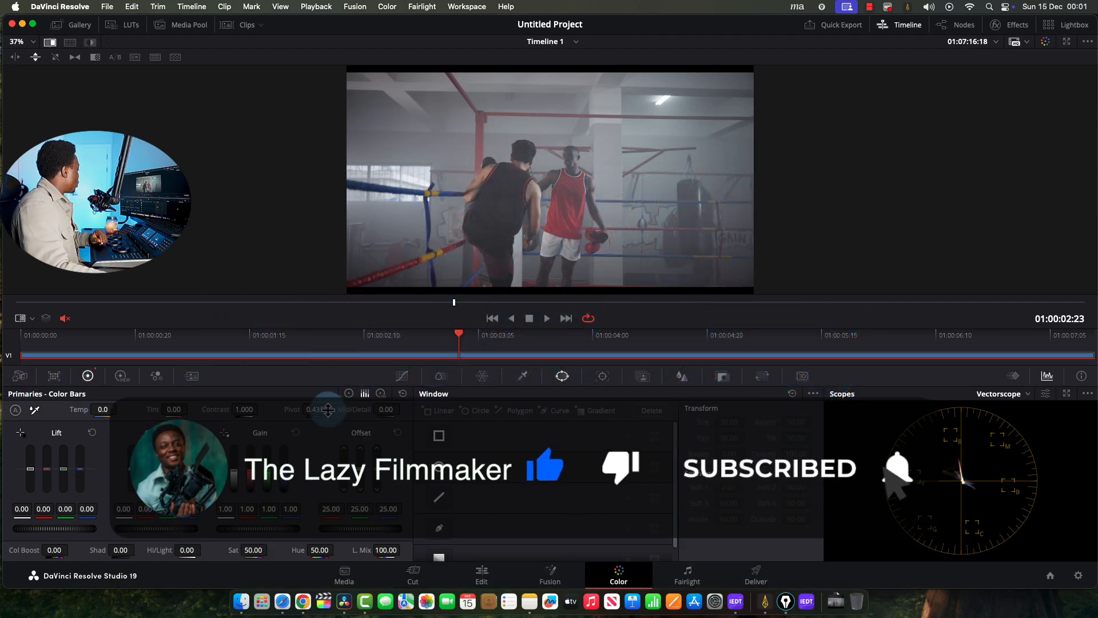
click(350, 393)
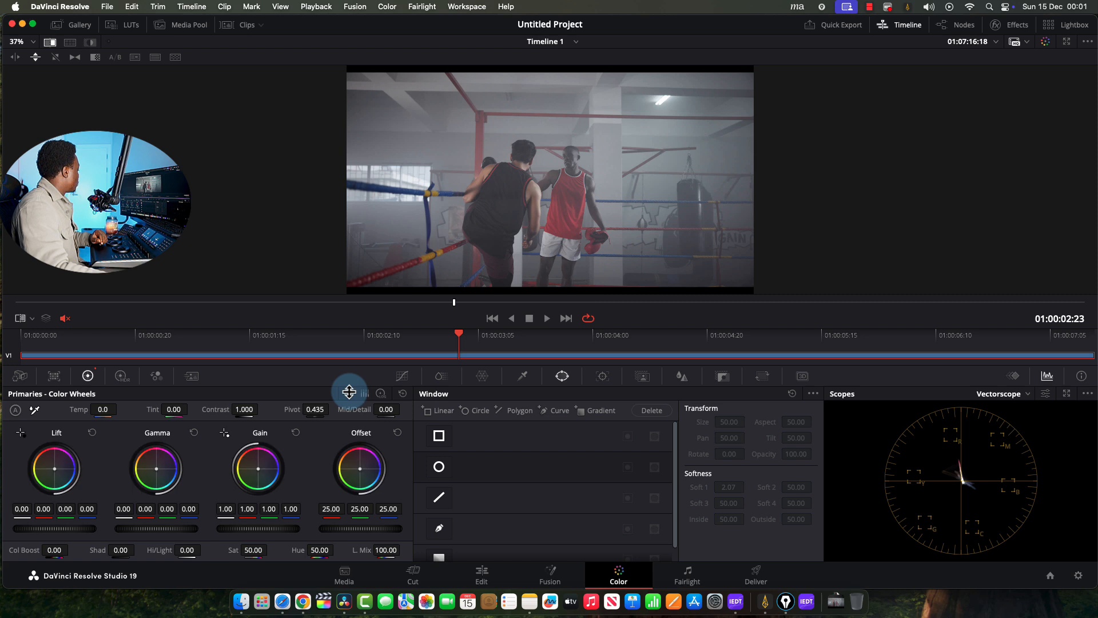
click(365, 394)
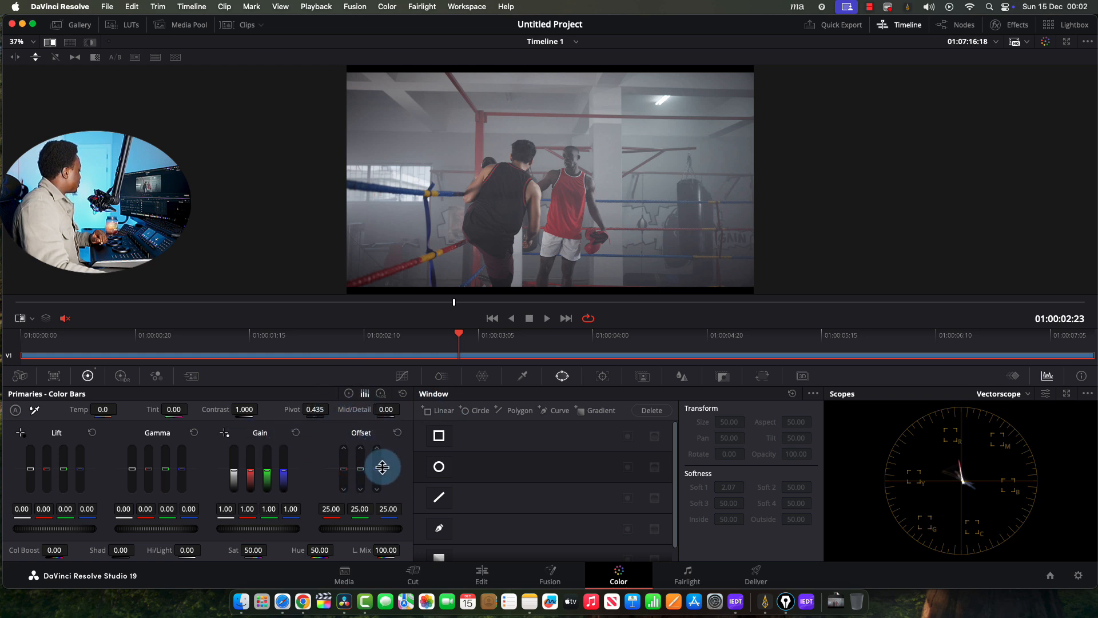
Push the Offset toward blue (10.27, 27.16, 41.31) for a cool tint
drag(372, 475, 391, 439)
click(400, 434)
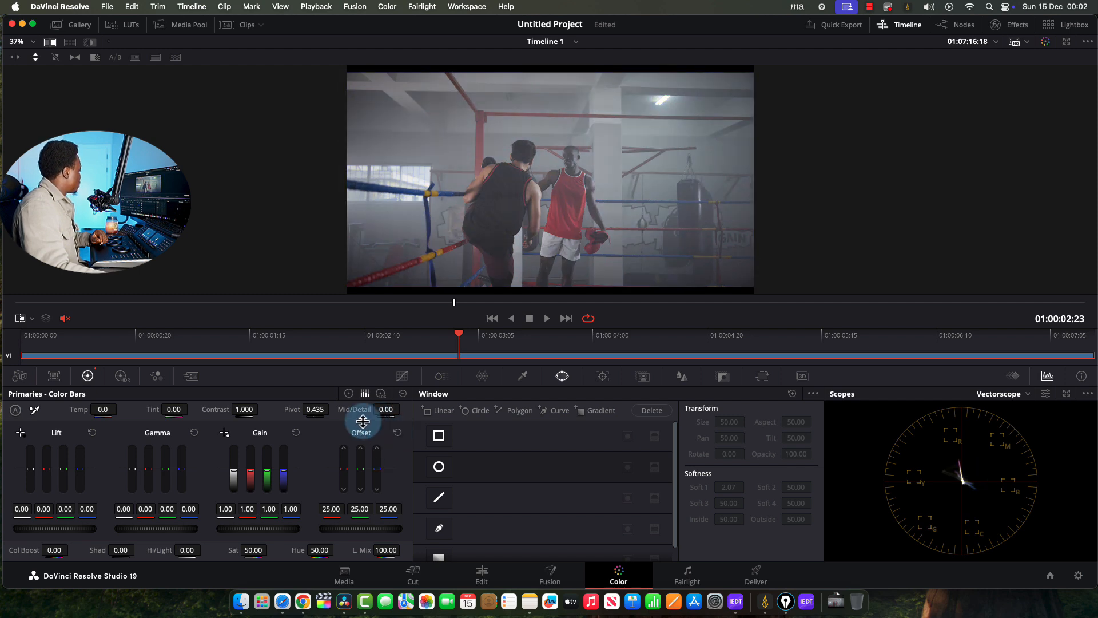
click(347, 394)
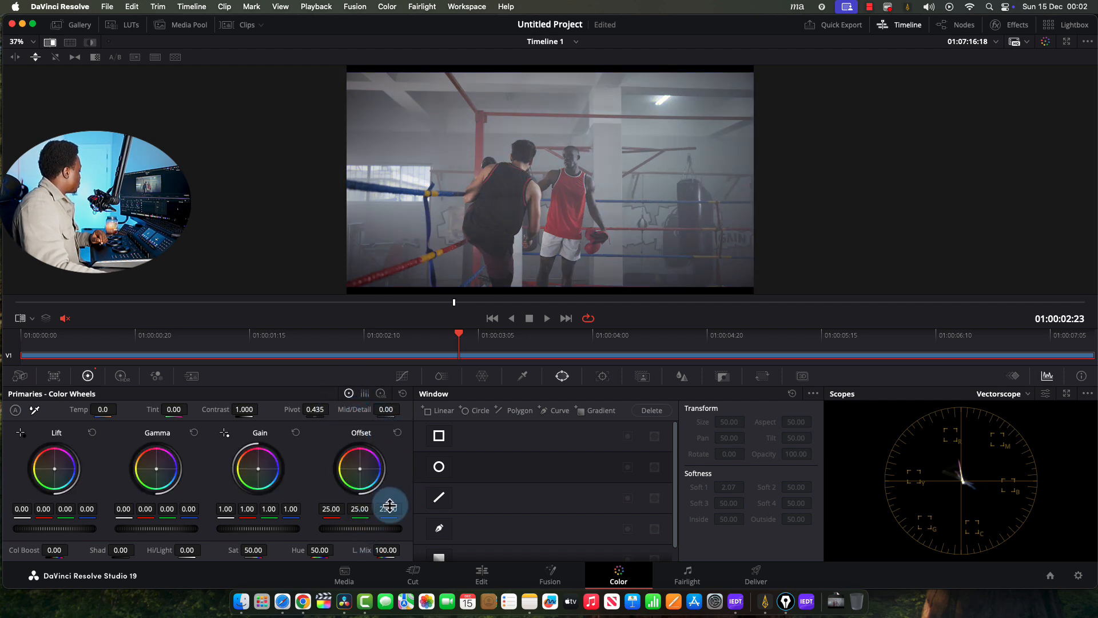
drag(390, 508, 455, 502)
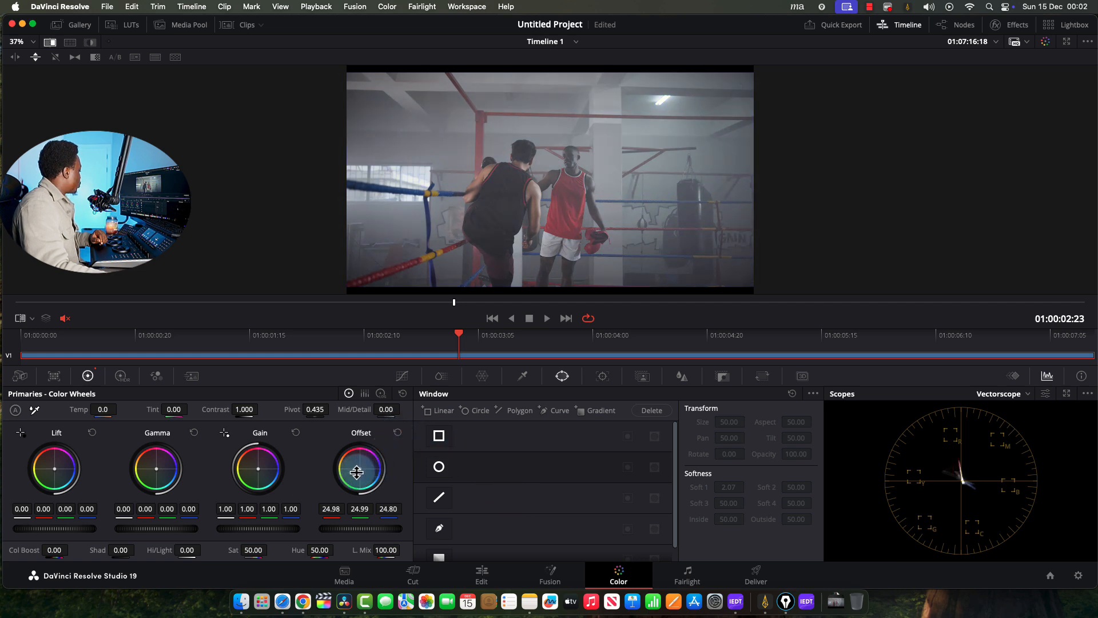
drag(357, 472, 392, 515)
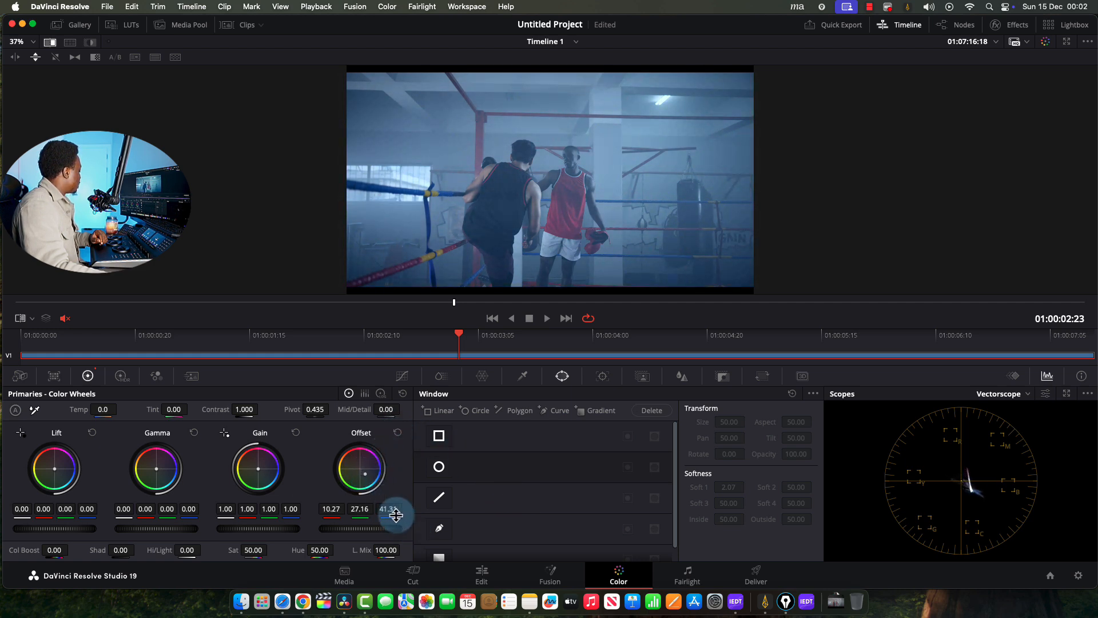
Reset the Offset to 25.00 and lower Lift red to -0.36 for a teal cast
click(395, 433)
click(365, 393)
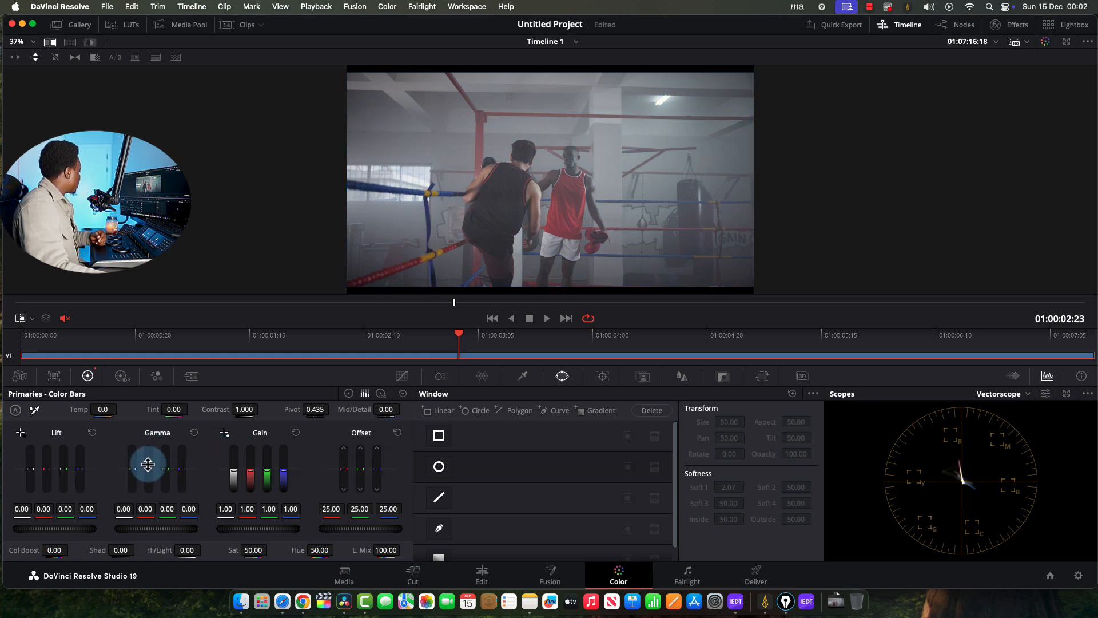
mouse_move(144, 471)
mouse_down()
mouse_move(155, 443)
mouse_move(151, 469)
mouse_up()
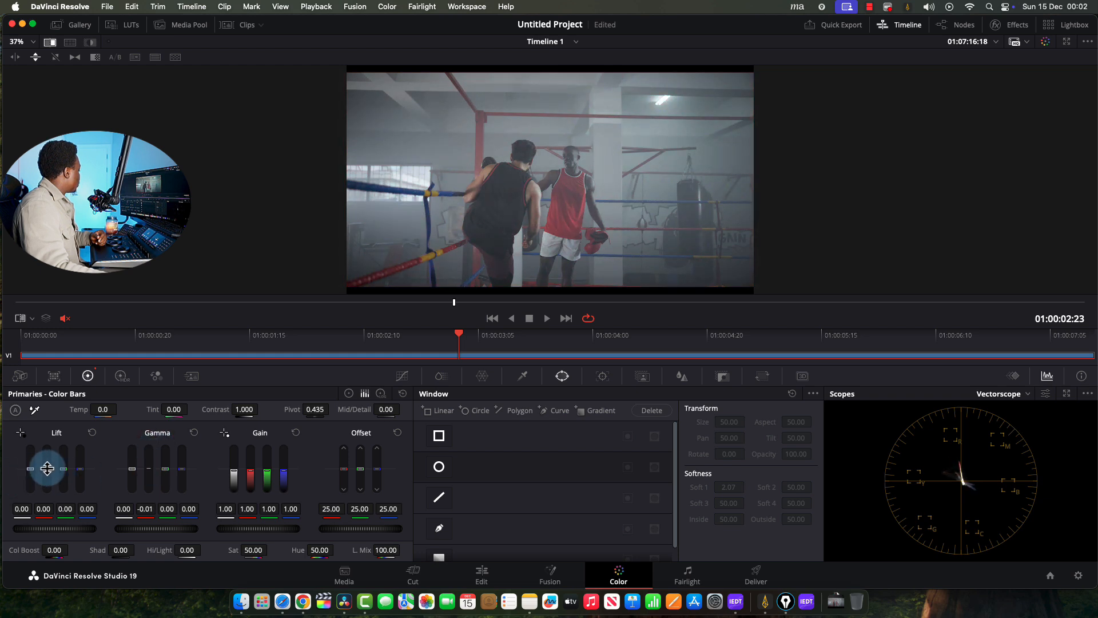
mouse_move(48, 456)
mouse_down()
mouse_move(47, 440)
mouse_move(49, 467)
mouse_up()
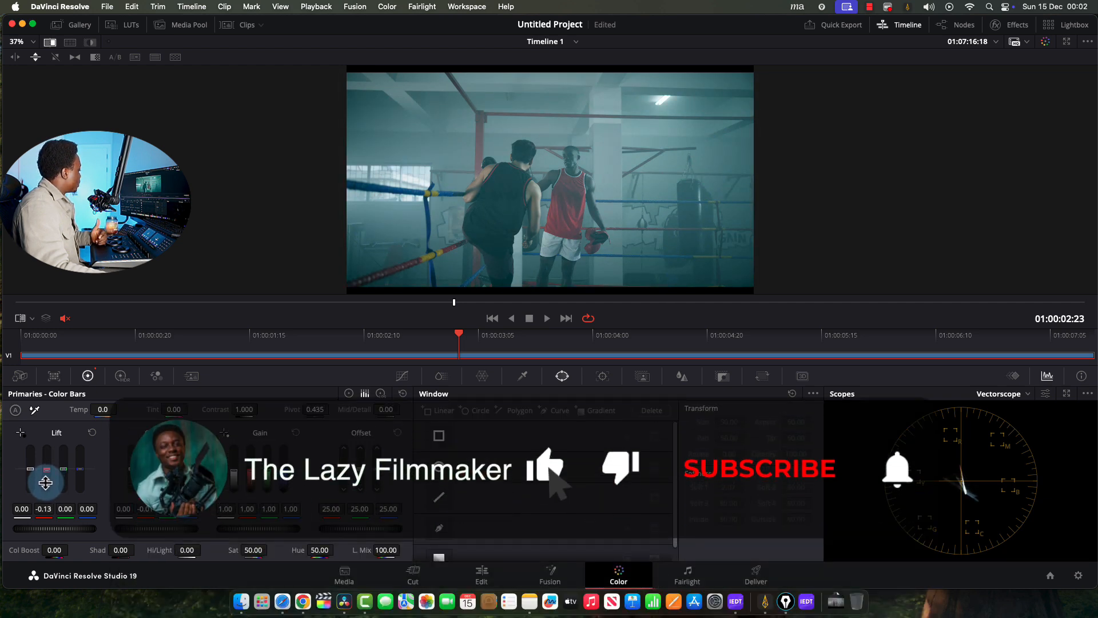
drag(46, 482, 43, 486)
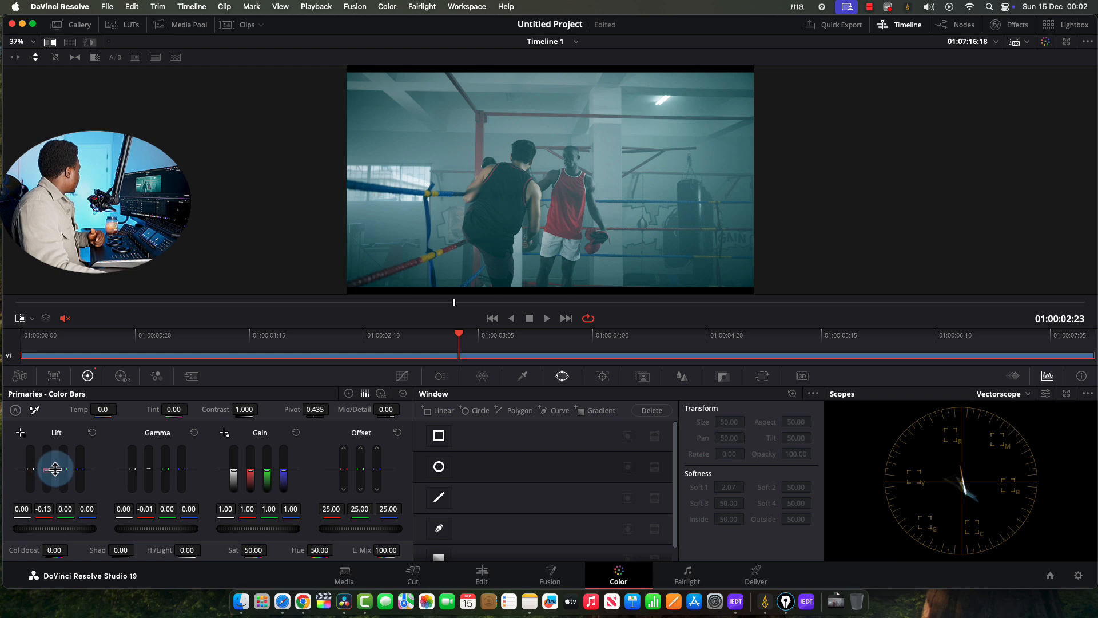
drag(46, 503, 46, 505)
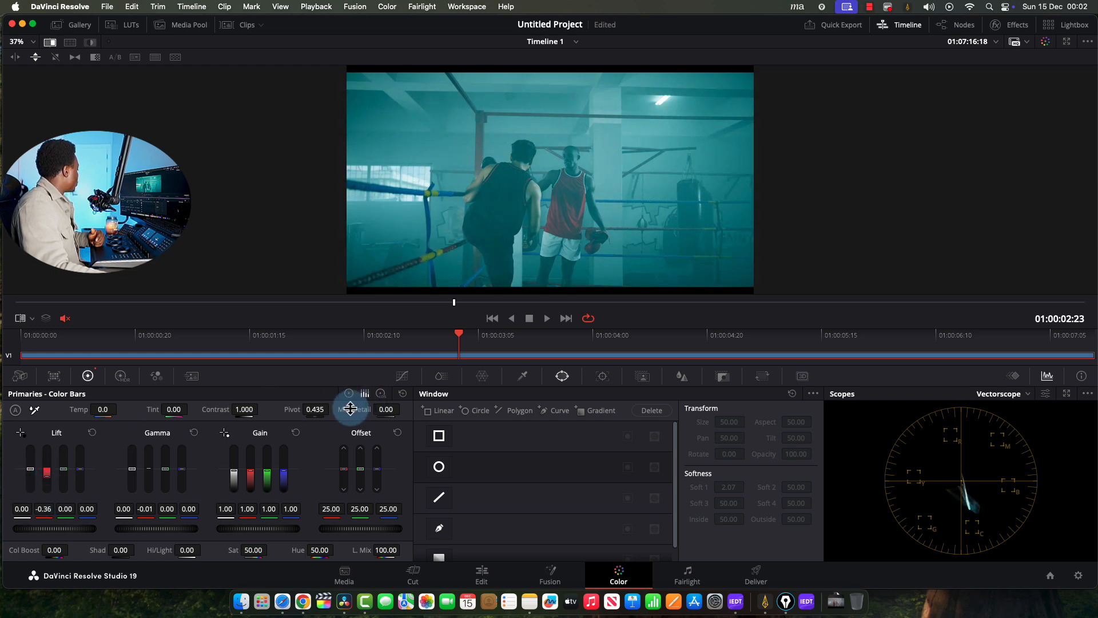
click(346, 395)
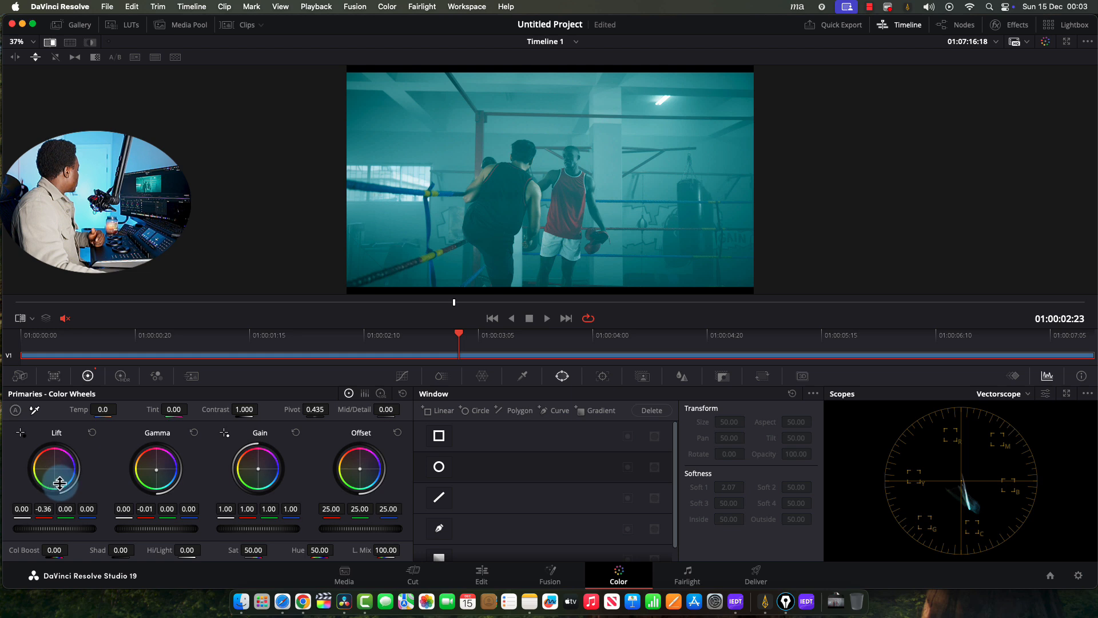
After a trial Lift green boost, reset the Lift to 0.00 and show colour bars
click(364, 393)
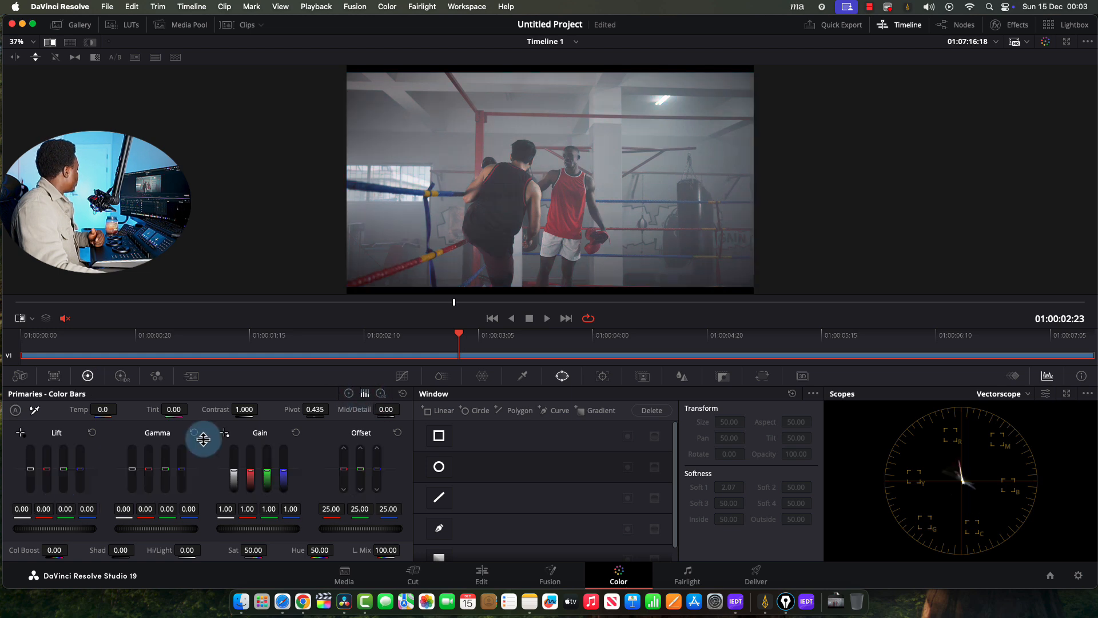
drag(67, 466, 71, 426)
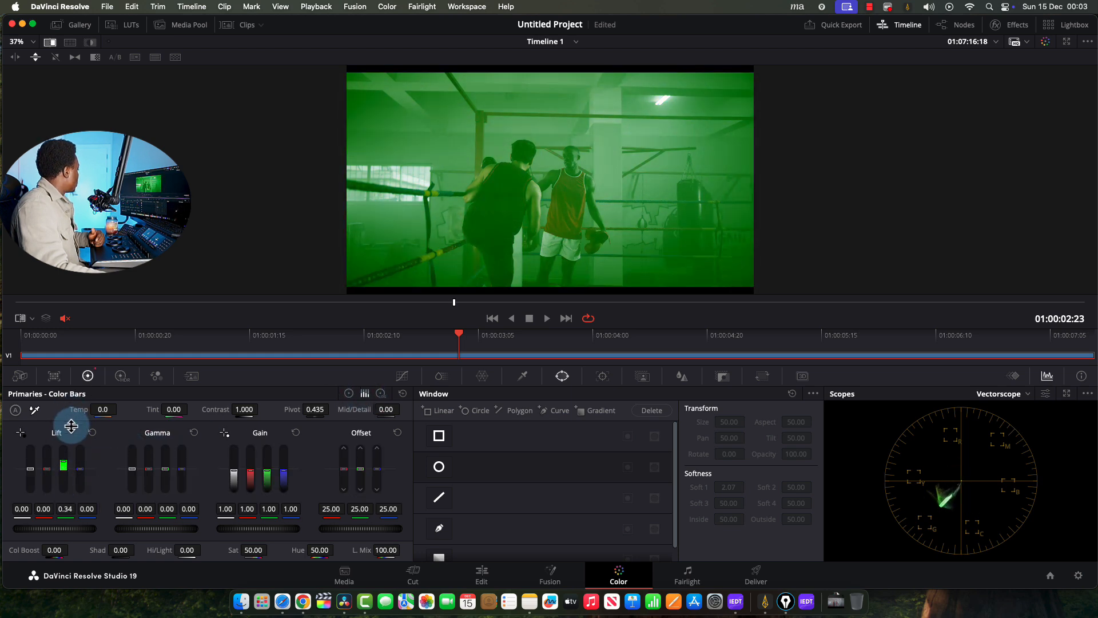
click(345, 391)
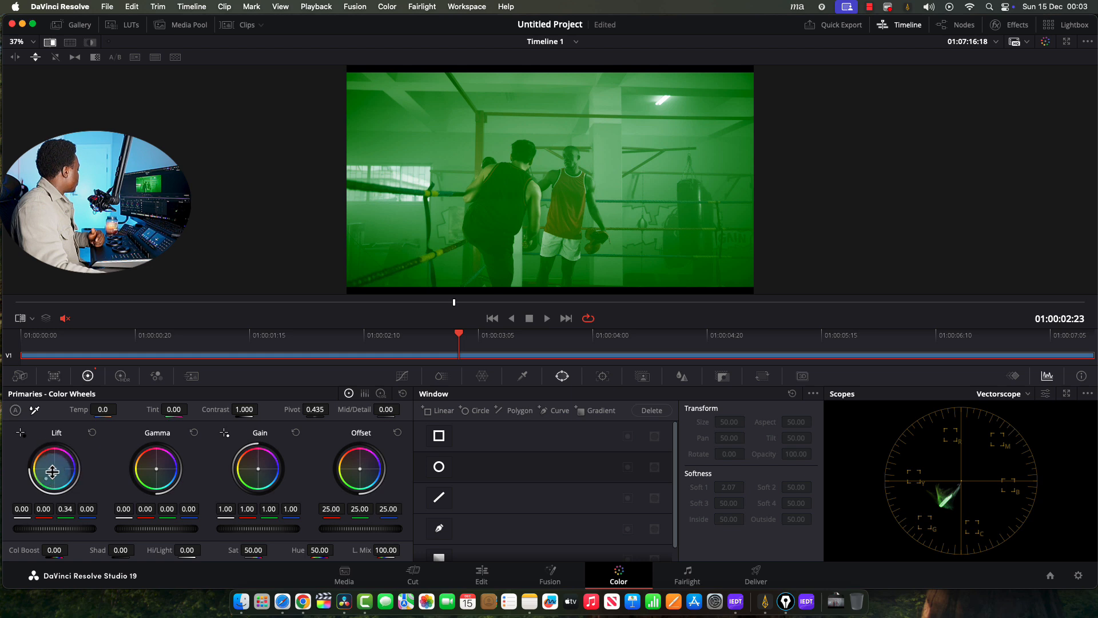
click(399, 392)
click(363, 393)
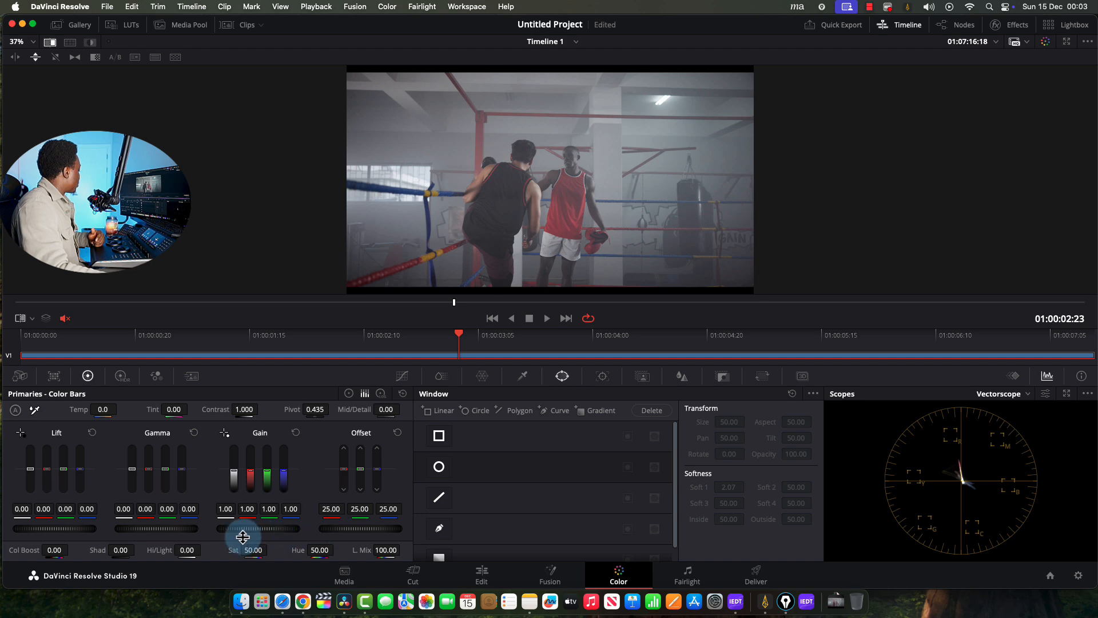
Set Gain to 1.42, Gamma to -0.05 and Lift to -0.08 for added contrast
drag(232, 528, 265, 523)
drag(170, 528, 20, 520)
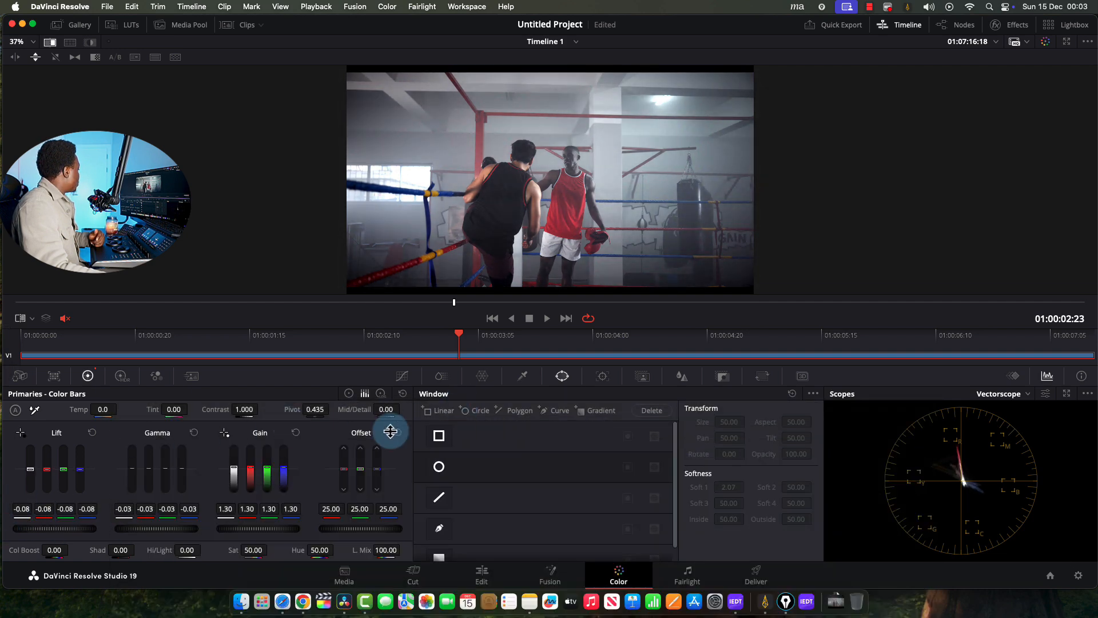
drag(156, 522, 131, 530)
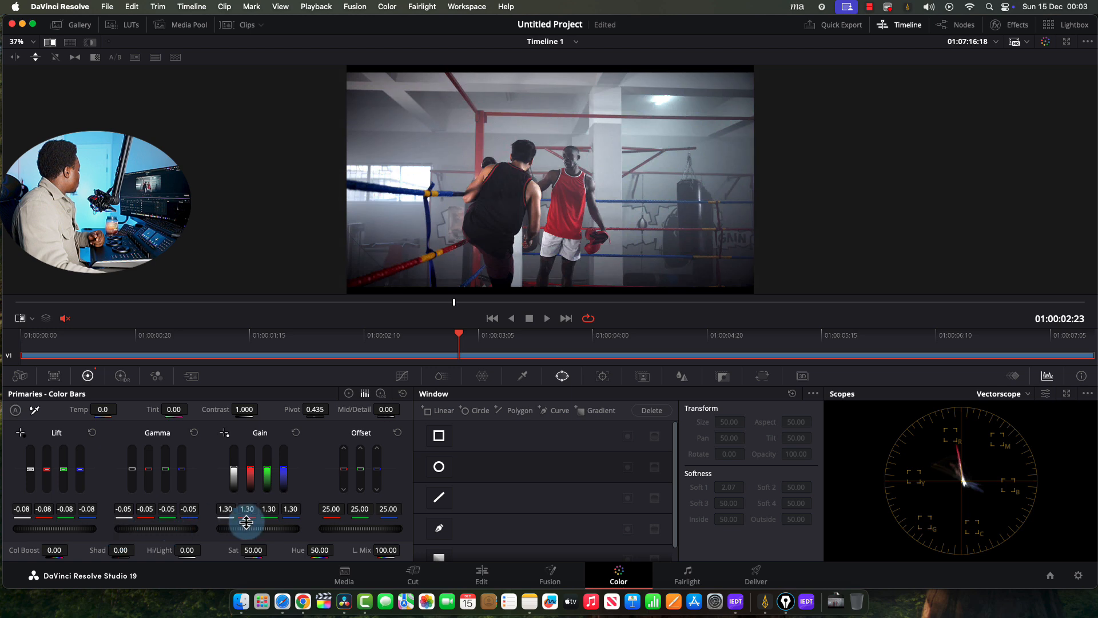
drag(240, 530, 309, 531)
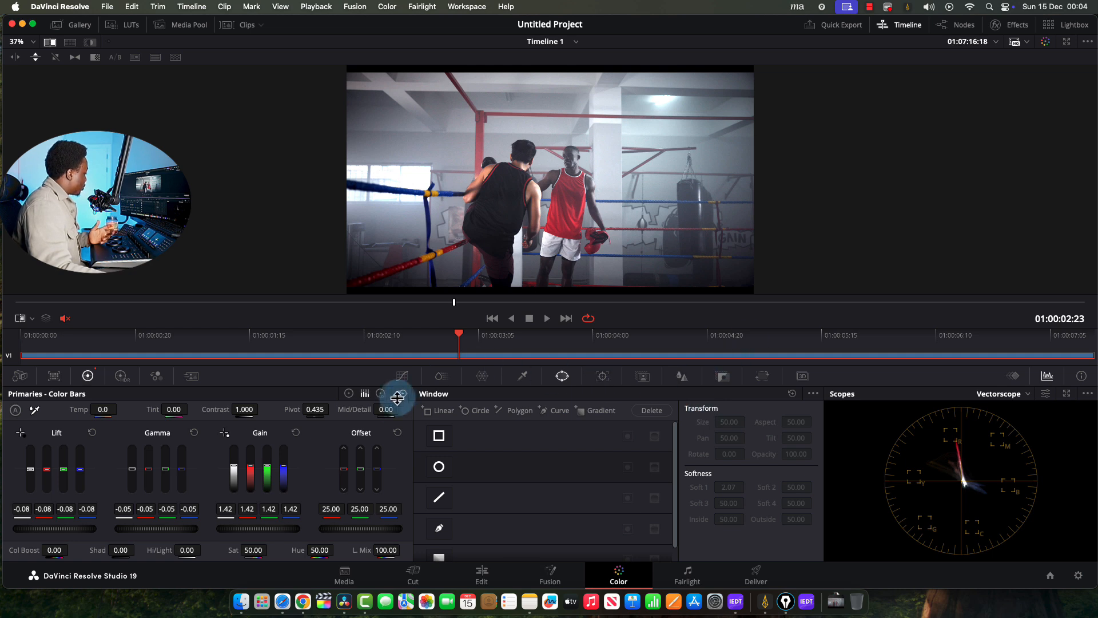
click(350, 393)
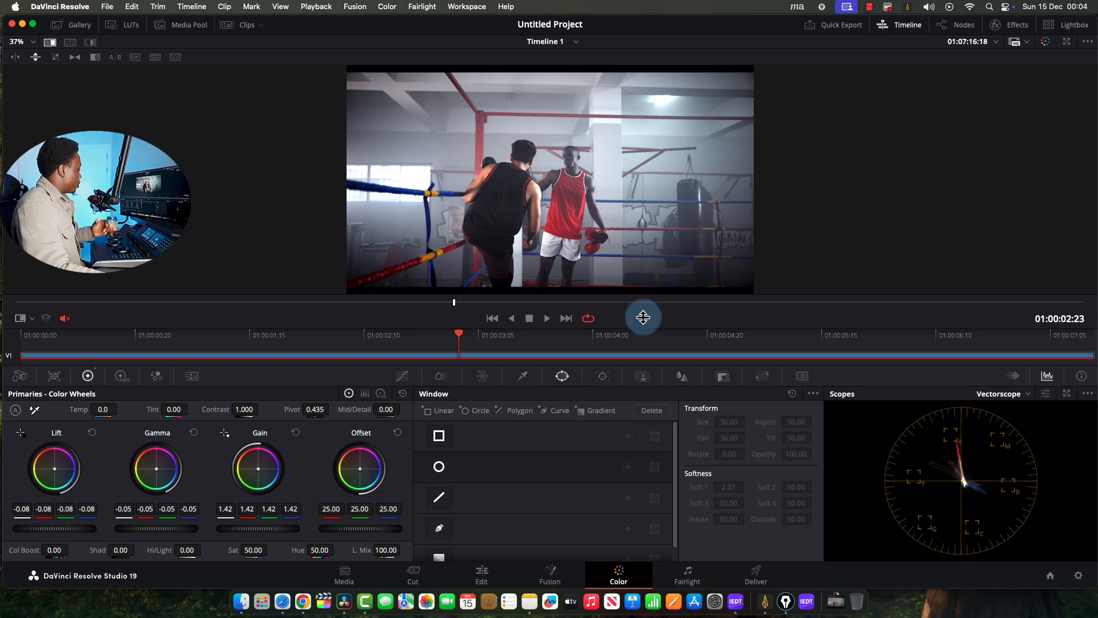
Put the Primaries in Log Wheels mode
click(376, 392)
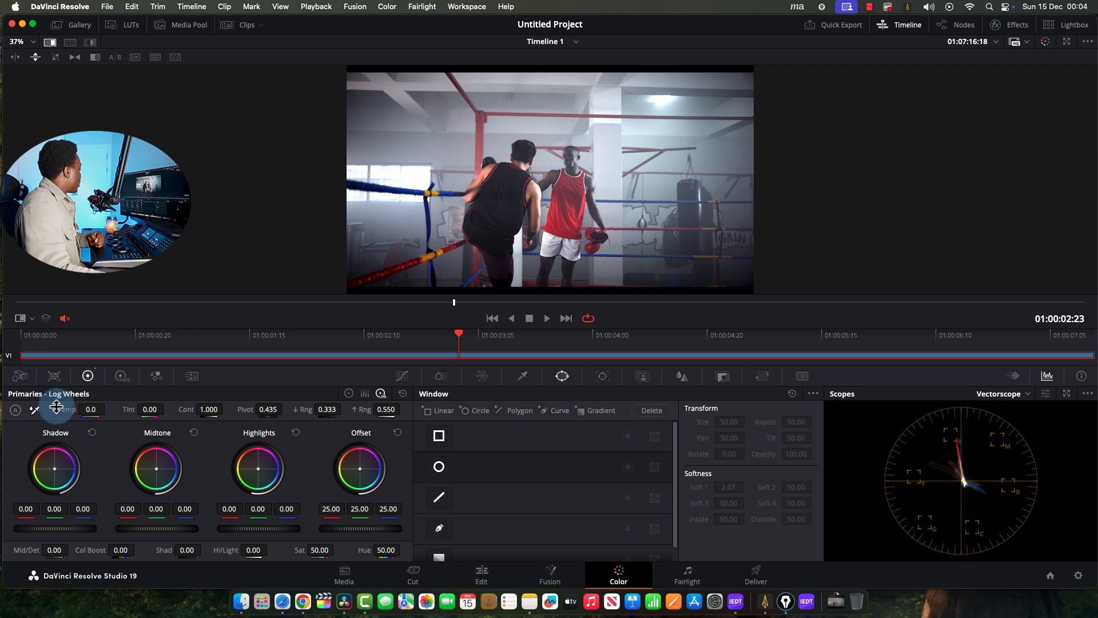
click(344, 394)
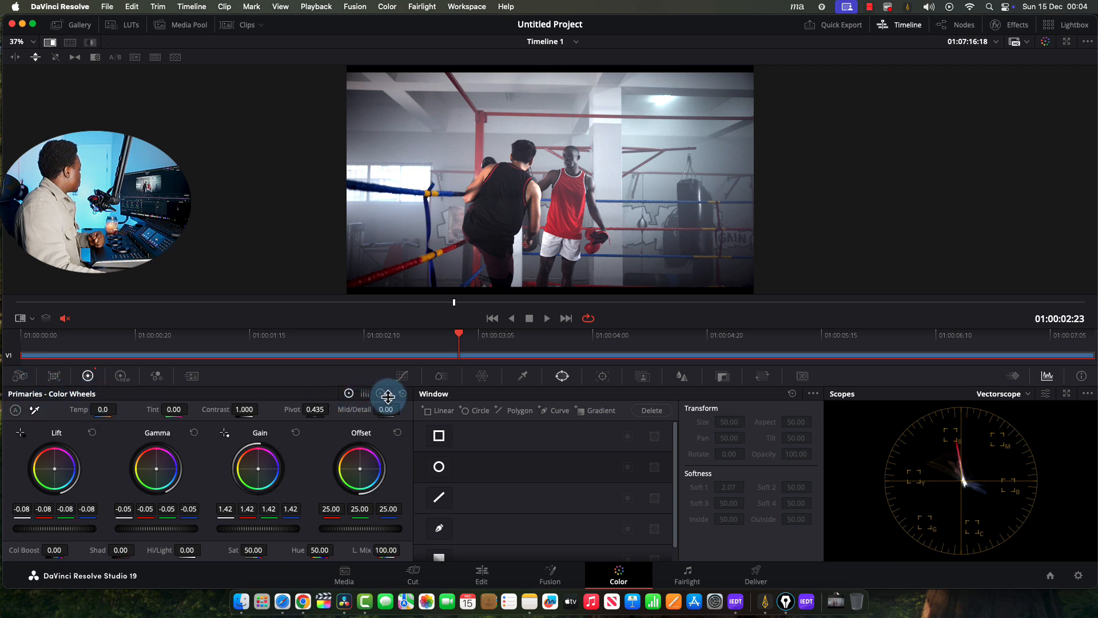
click(389, 397)
Show the node graph and add serial node 02 after node 01 with Option+S
click(962, 24)
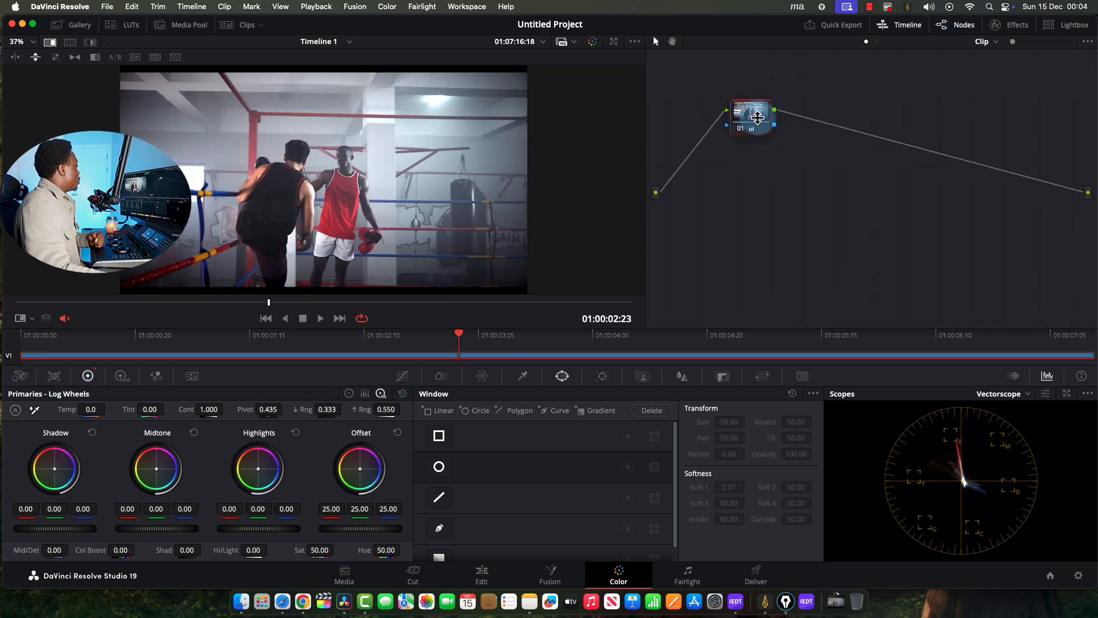
right_click(758, 115)
click(742, 123)
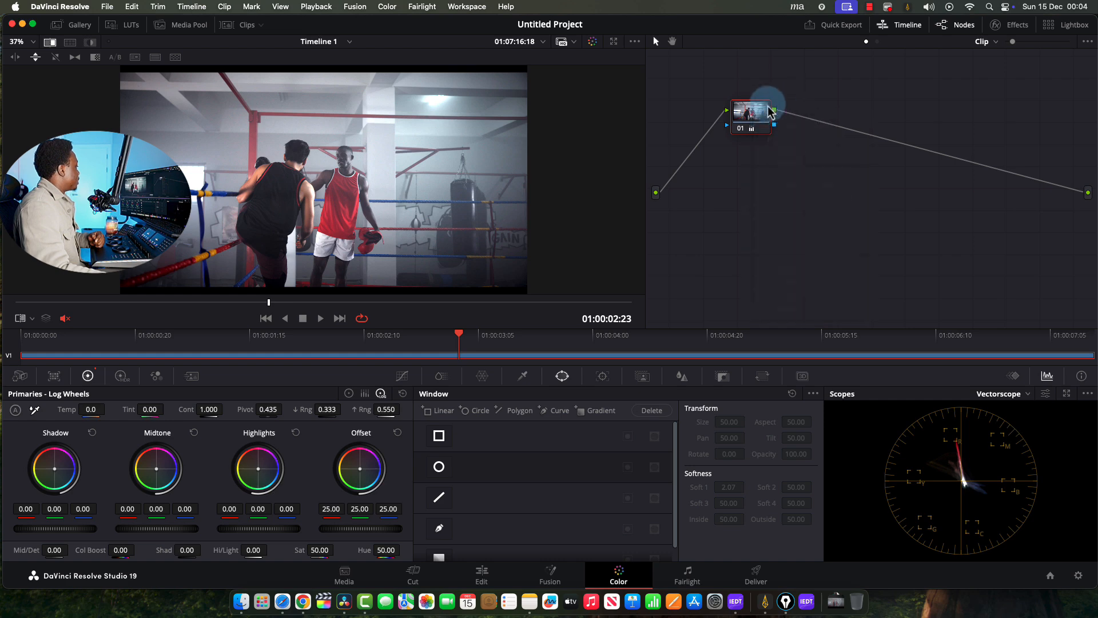
key(alt+s)
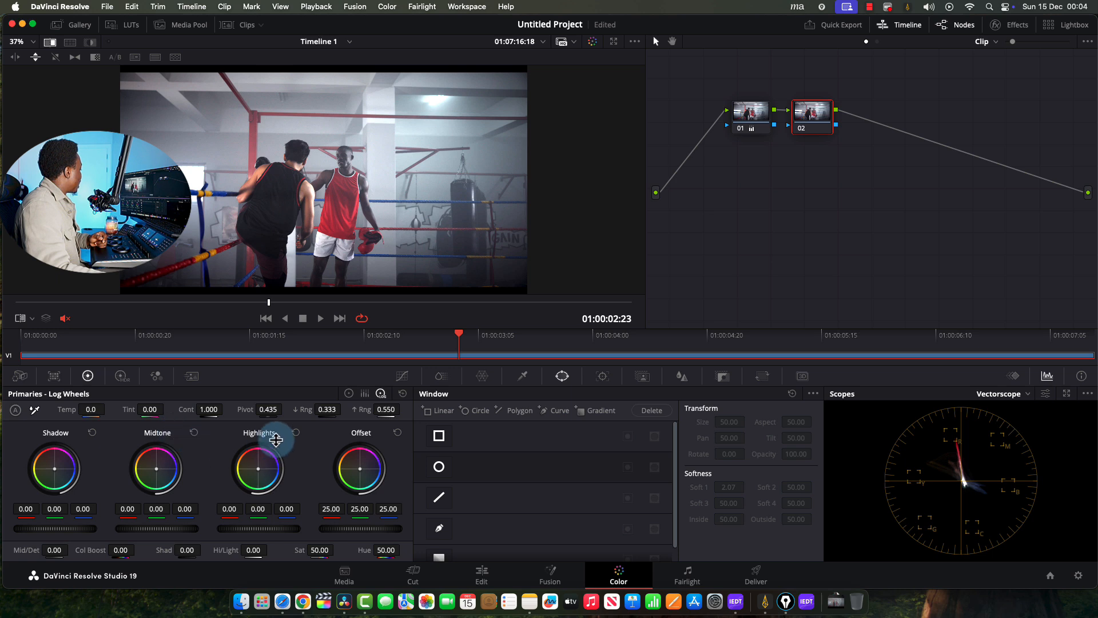
On node 02's Lift/Gamma/Gain wheels, raise Lift slightly to 0.07 to brighten shadows
click(351, 393)
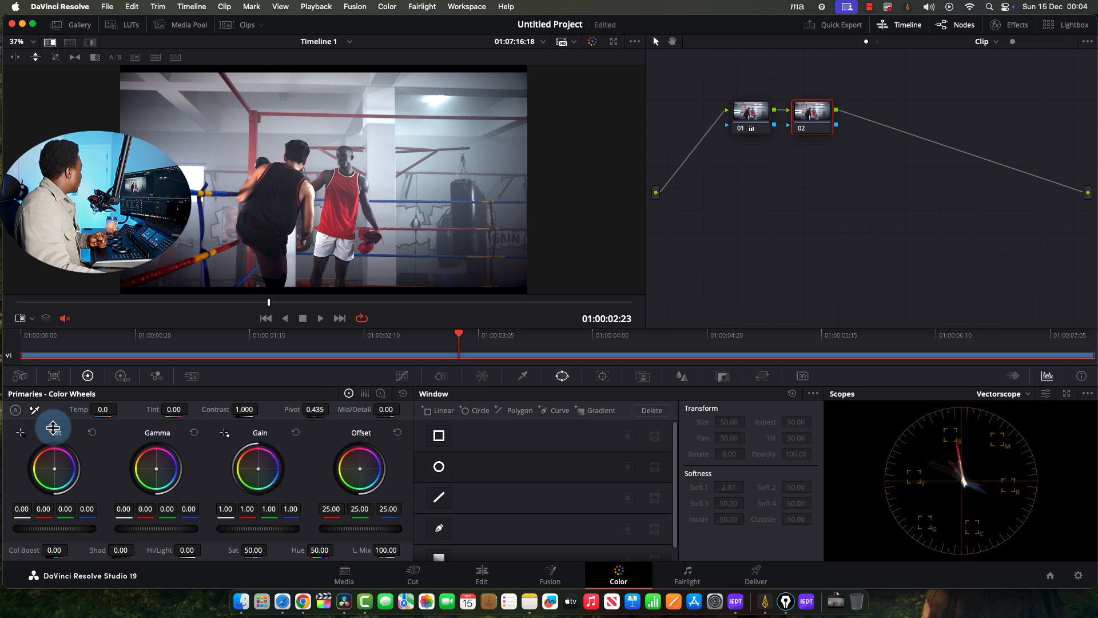
click(382, 393)
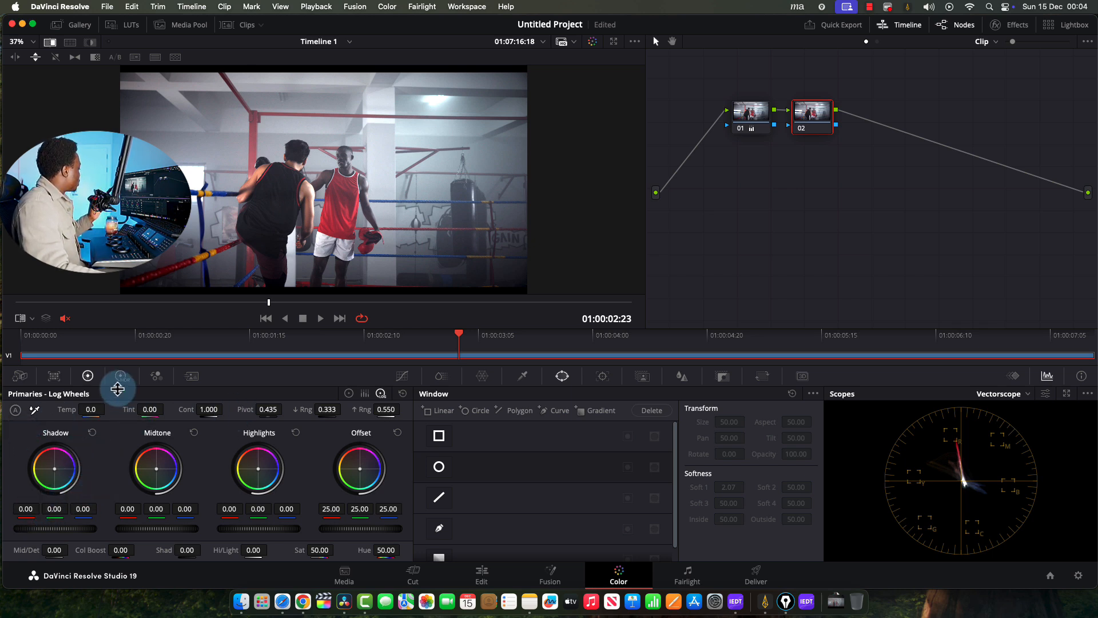
click(349, 393)
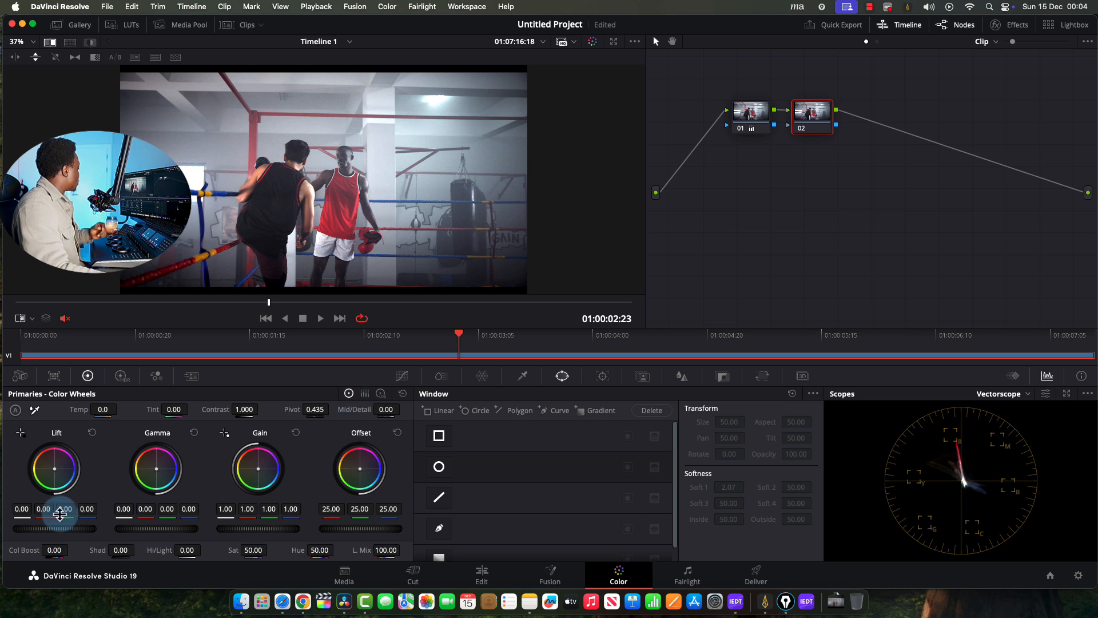
drag(52, 527, 121, 534)
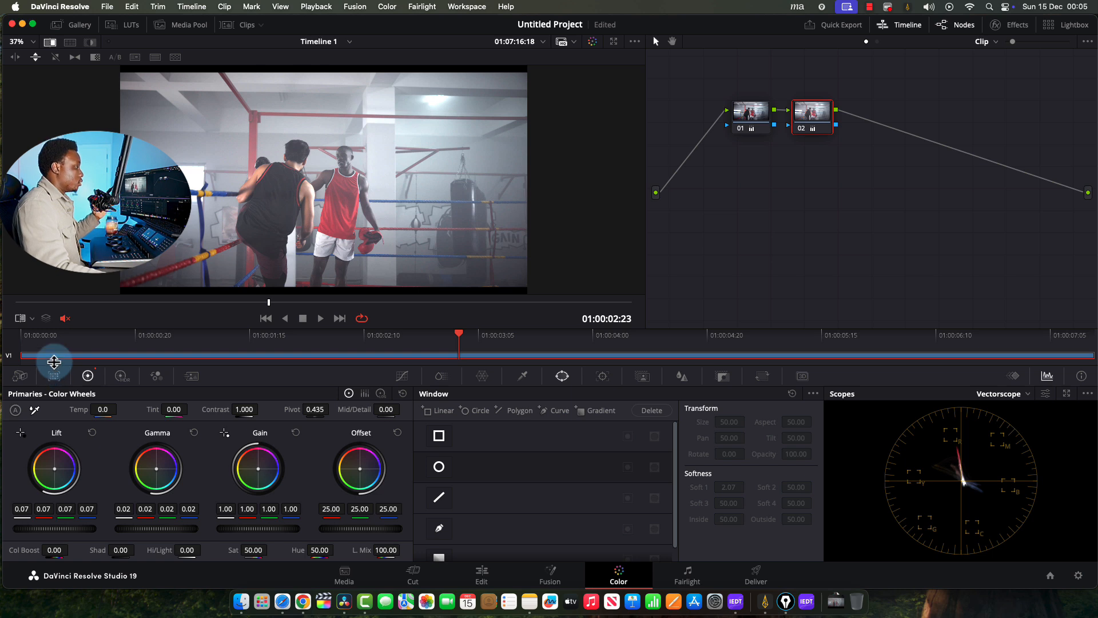
Reset node 02, switch to Log Wheels, and trial darker Shadows before resetting them
click(403, 394)
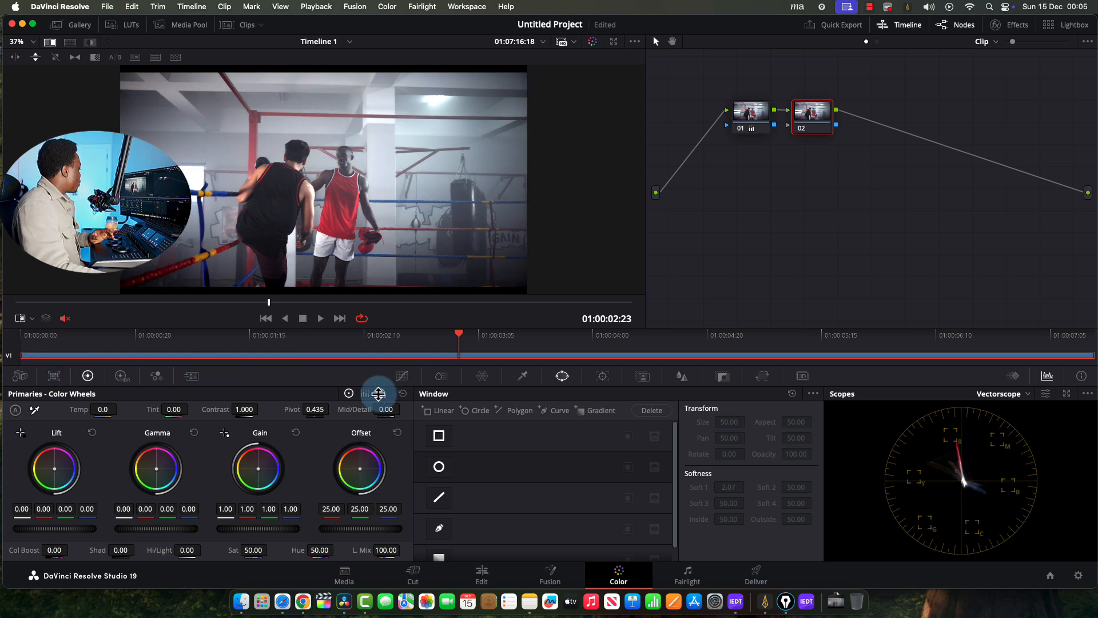
click(385, 394)
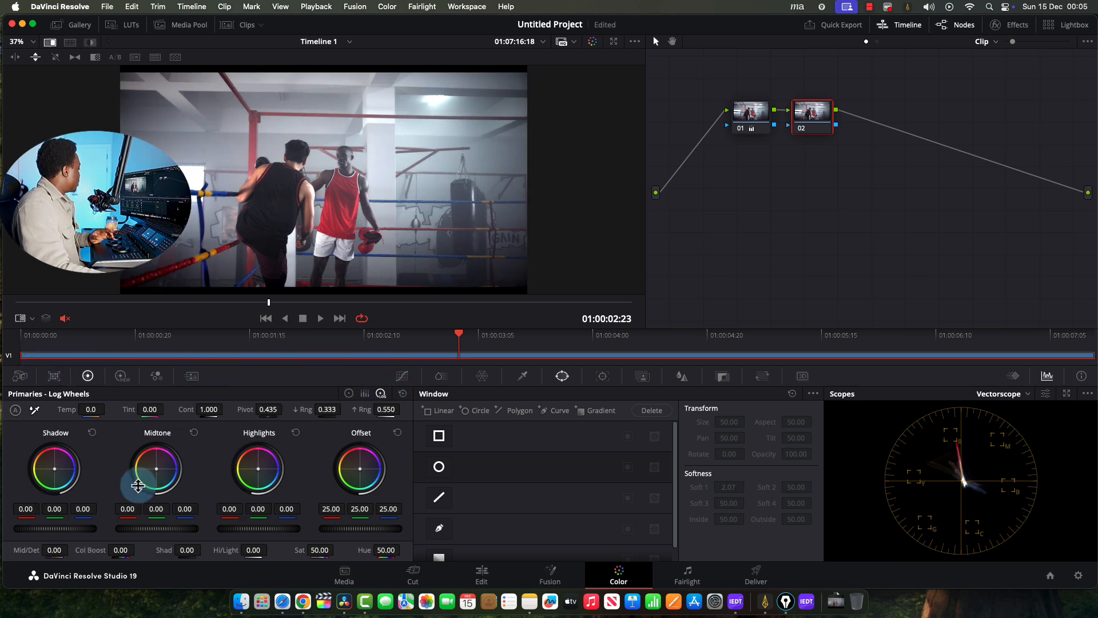
drag(76, 530, 55, 548)
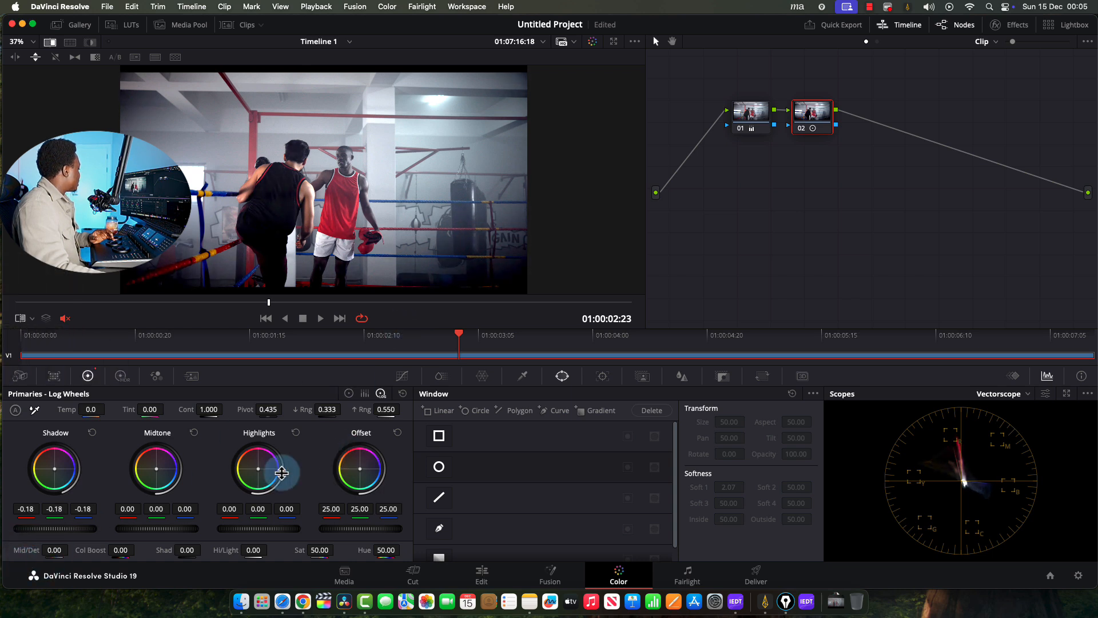
mouse_move(60, 528)
mouse_down()
mouse_move(49, 527)
mouse_move(74, 527)
mouse_move(29, 535)
mouse_move(65, 527)
mouse_up()
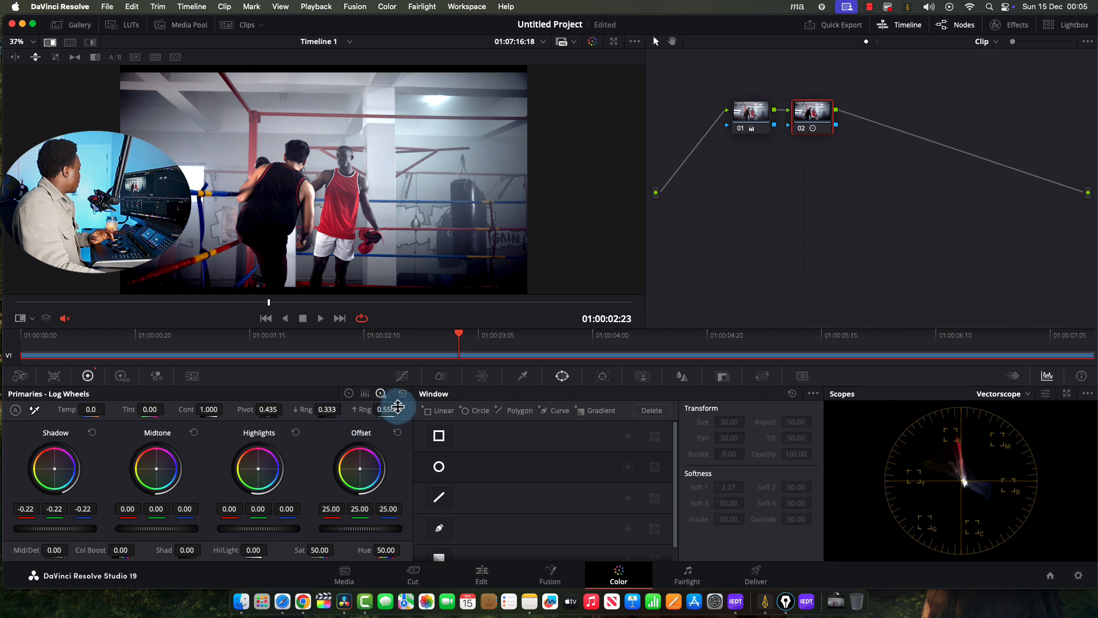
click(401, 395)
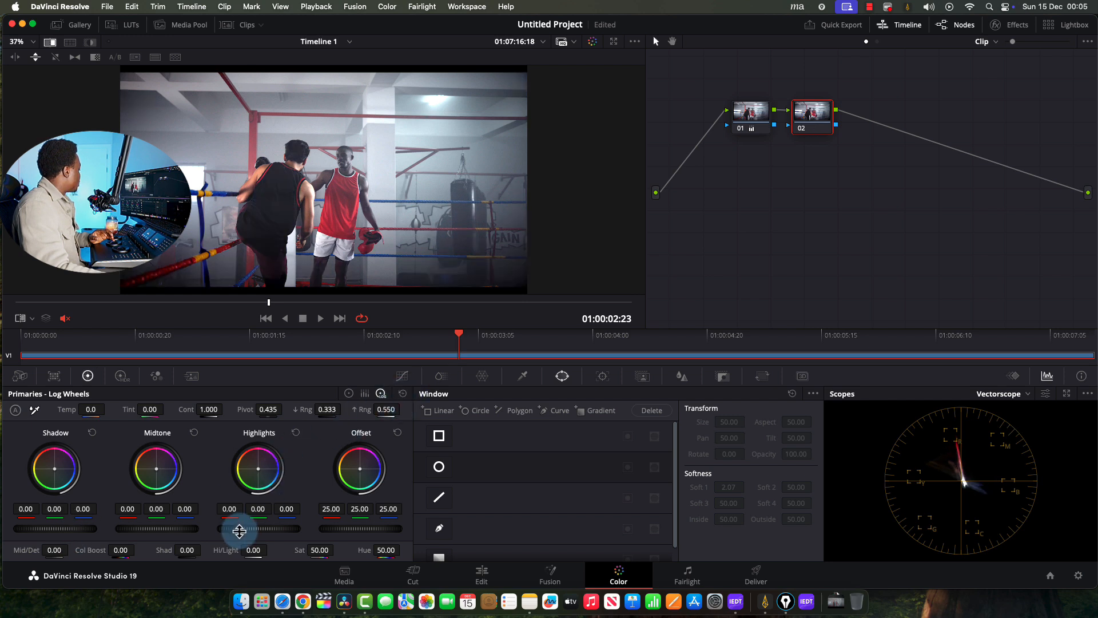
Trial brighter Highlights twice, resetting them back to neutral each time
drag(239, 530, 462, 414)
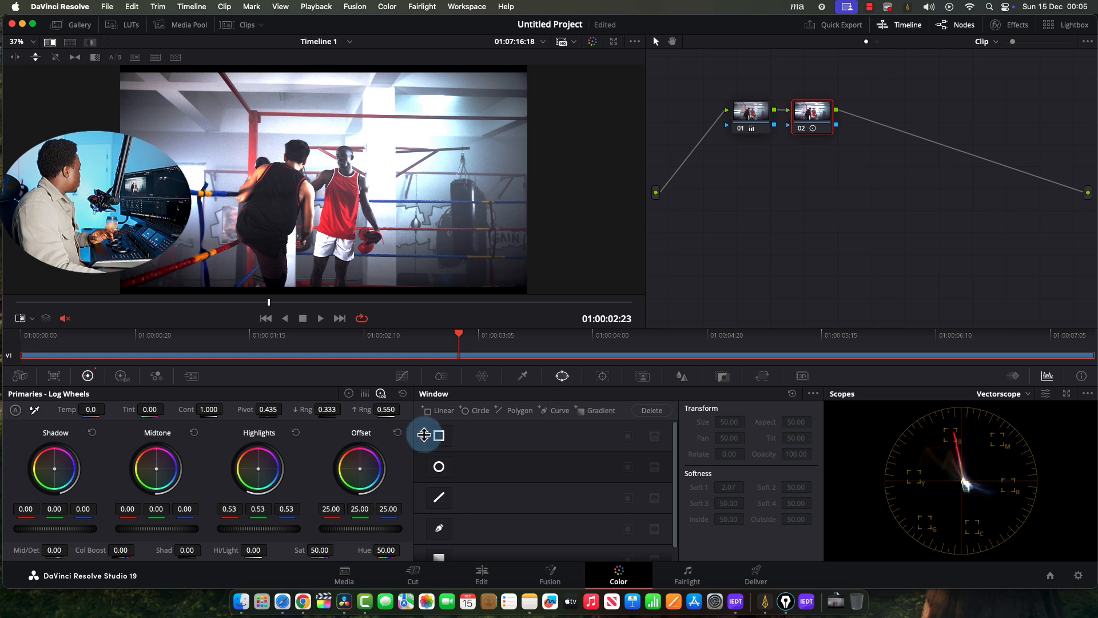
click(405, 390)
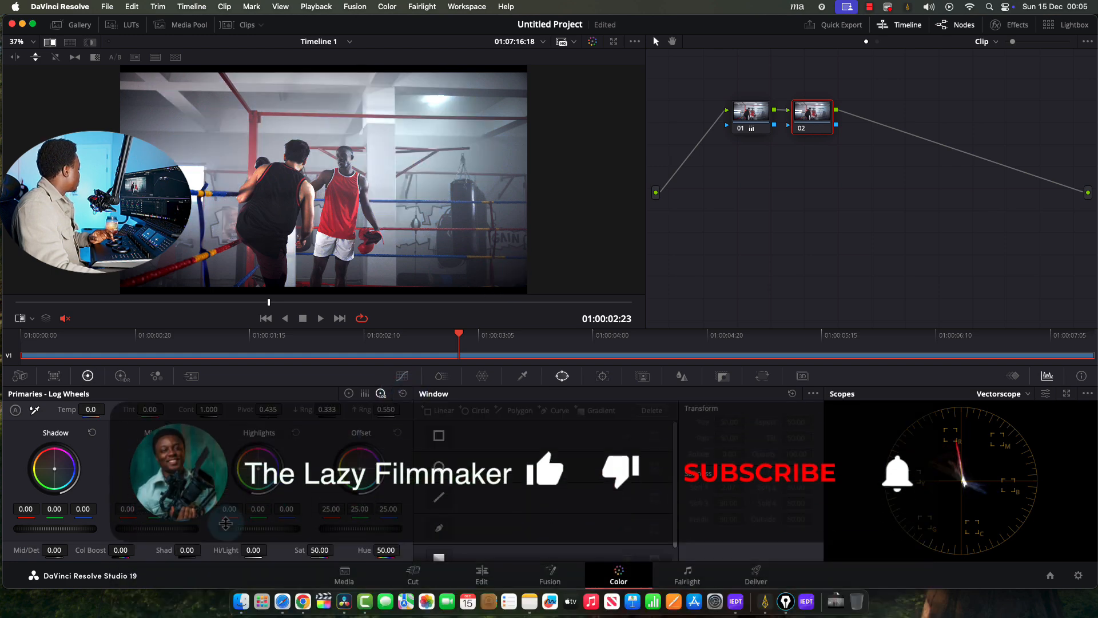
drag(256, 527, 800, 485)
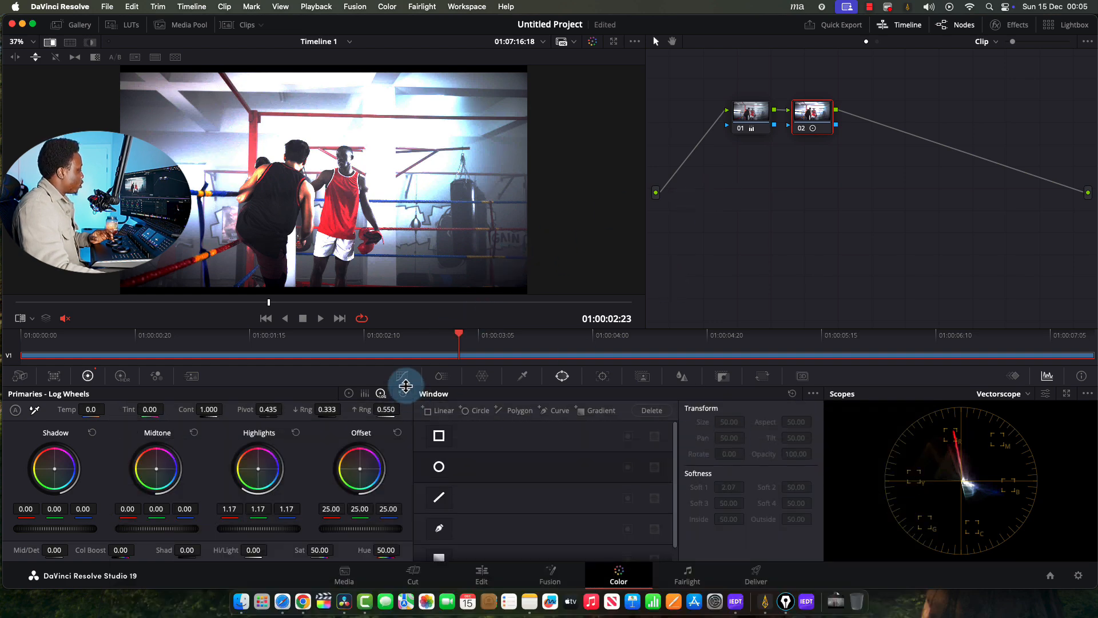
click(403, 393)
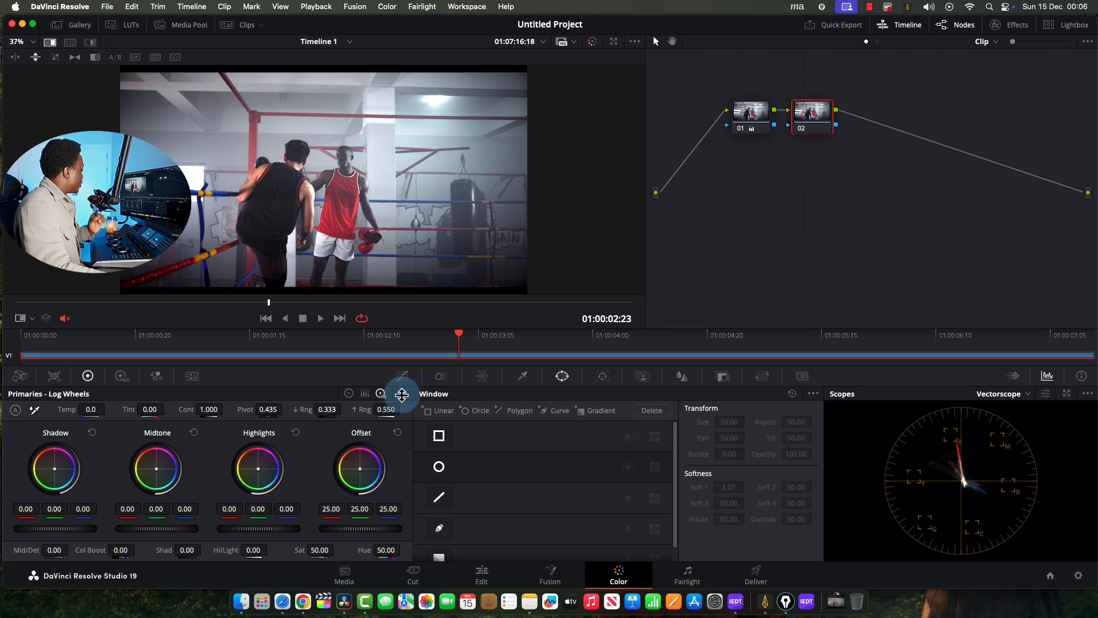
Reset all of node 02's primary adjustments to neutral
click(402, 394)
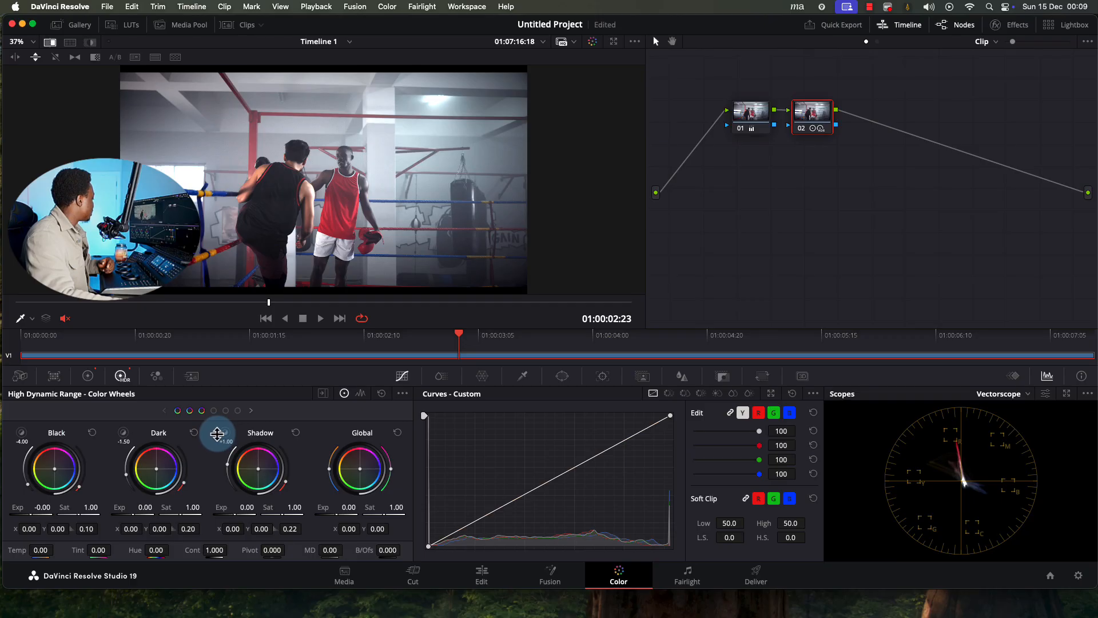
Drag node 02's HDR zone range knobs to Black -4.00, Dark -1.50 and Shadow +1.00
drag(218, 433, 226, 429)
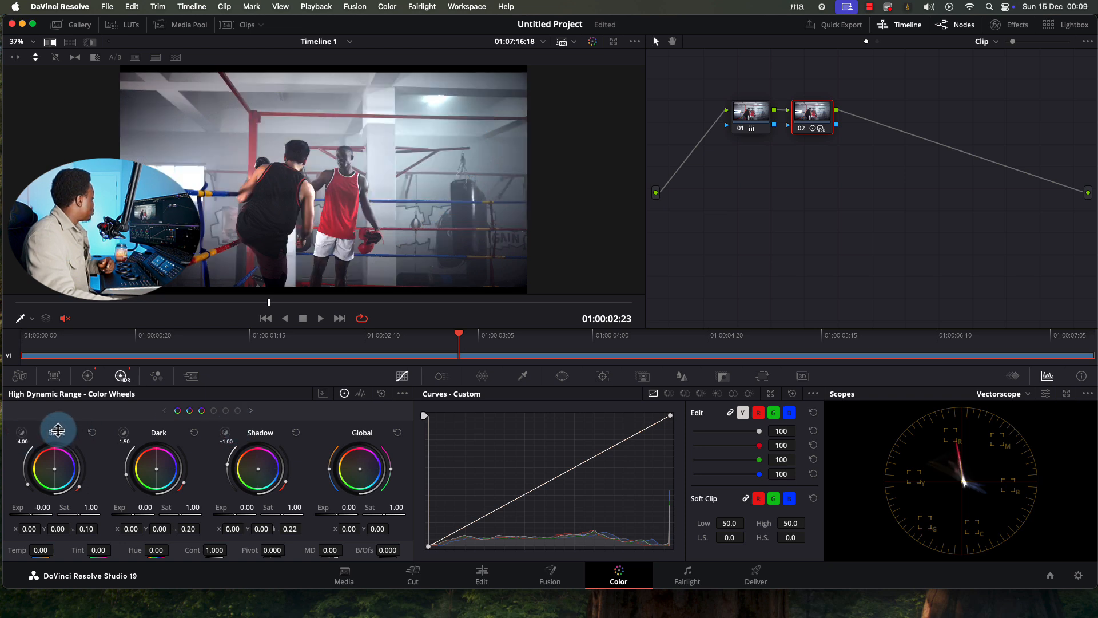
drag(25, 434, 20, 436)
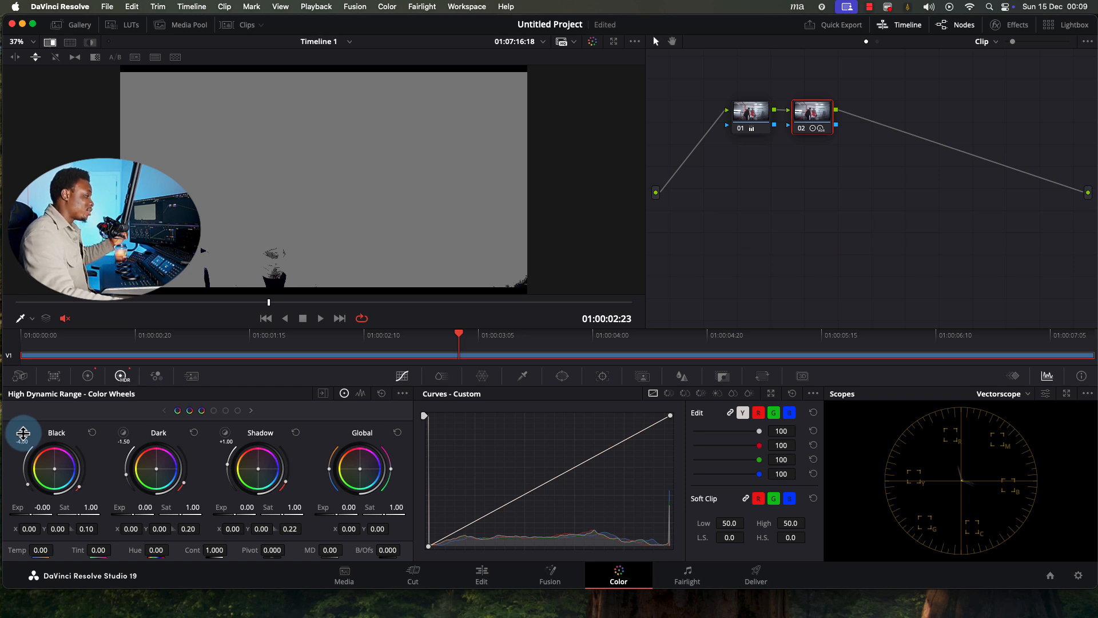
drag(26, 432, 30, 433)
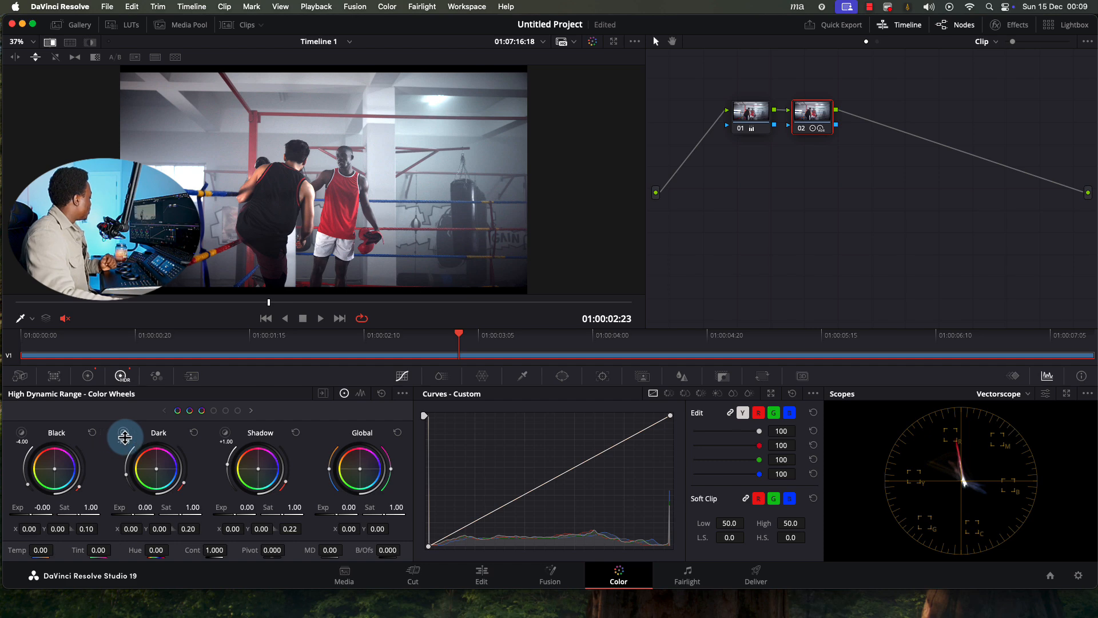
drag(124, 436, 123, 432)
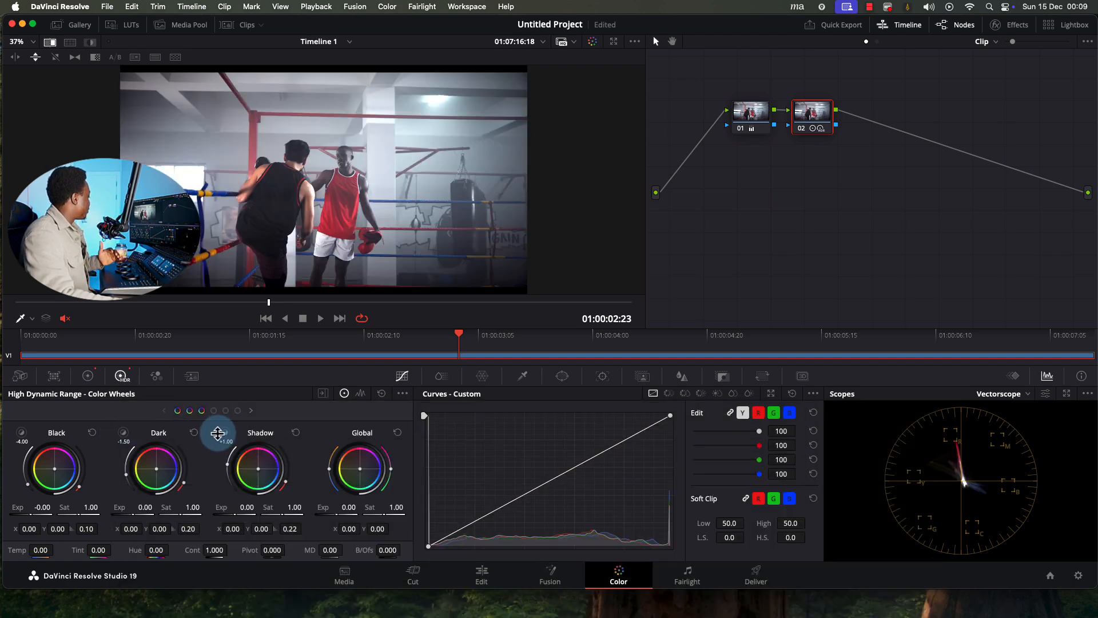
drag(223, 433, 227, 432)
Show the Light, Highlight and Specular wheels and preview the area the Light zone covers
click(227, 411)
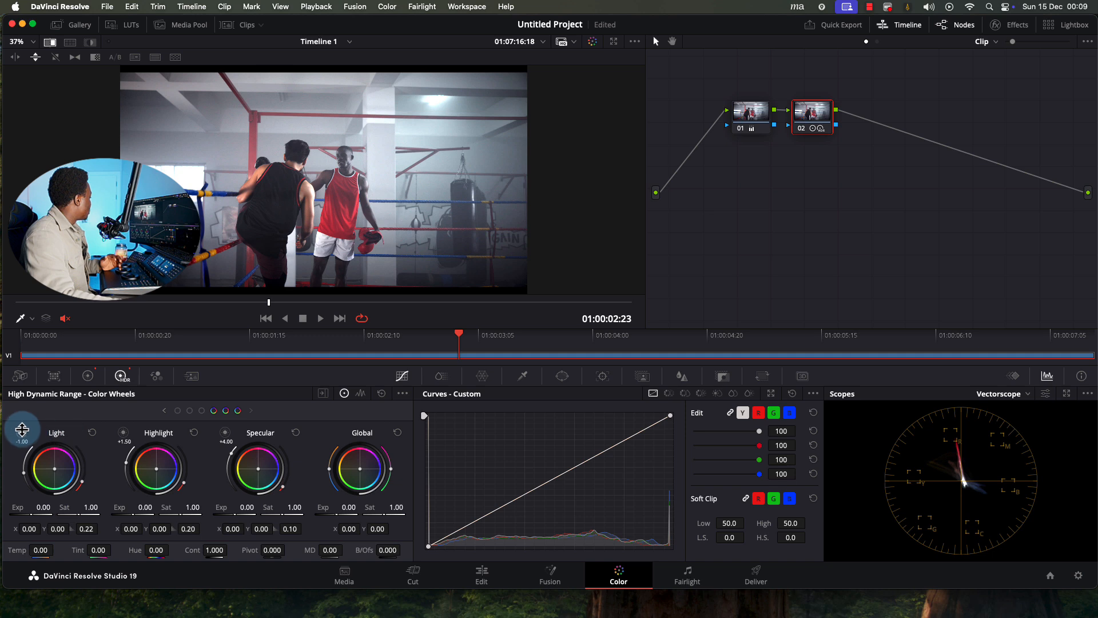
drag(32, 434, 25, 432)
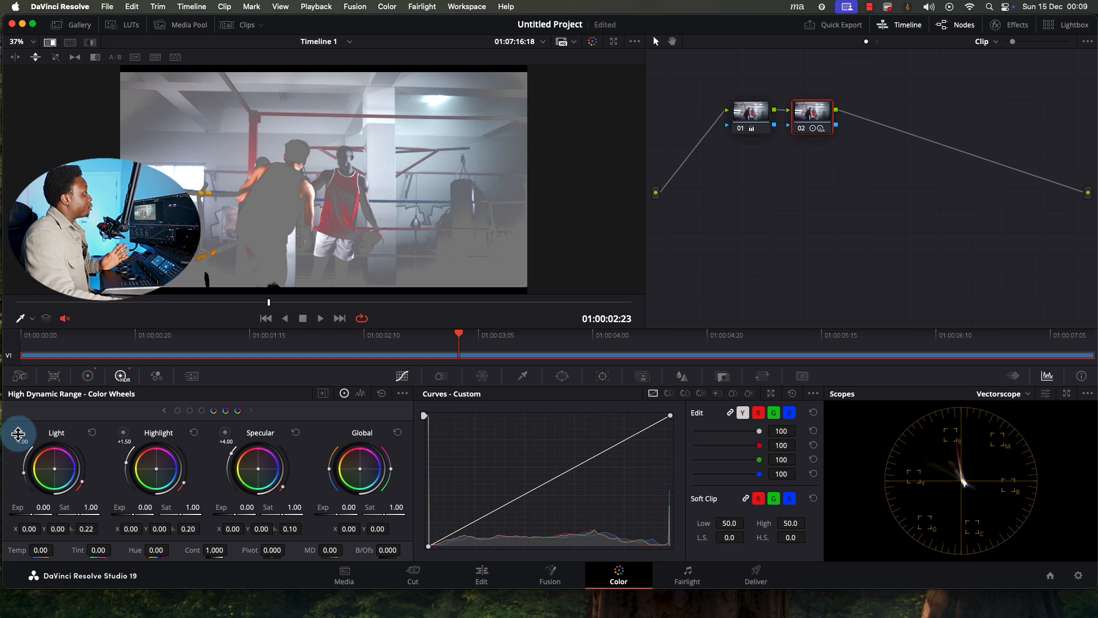
drag(19, 434, 18, 434)
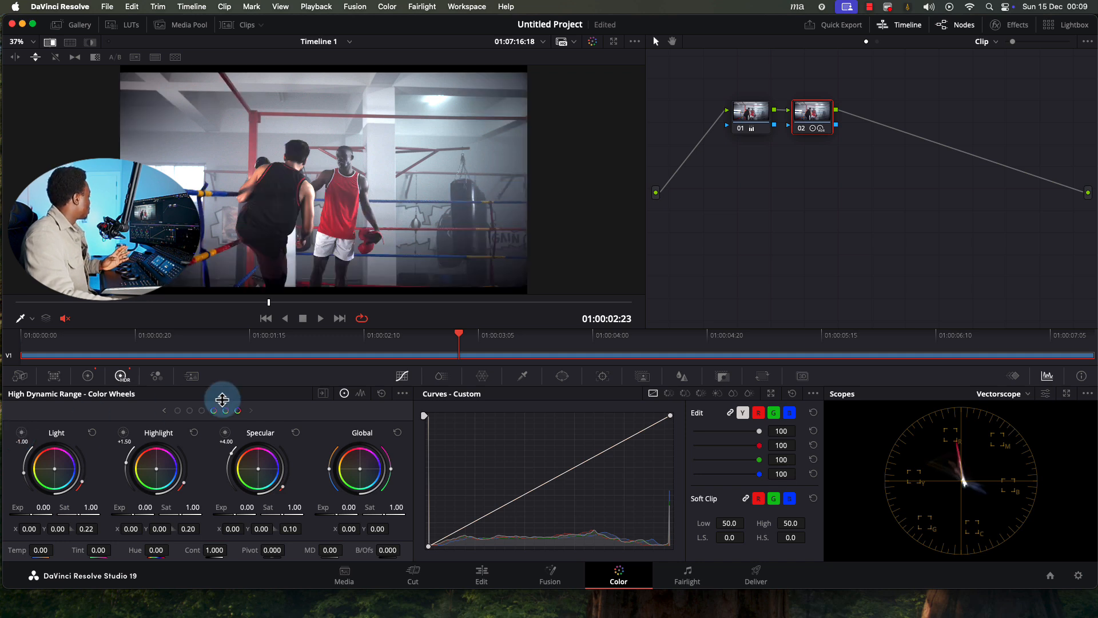
click(87, 376)
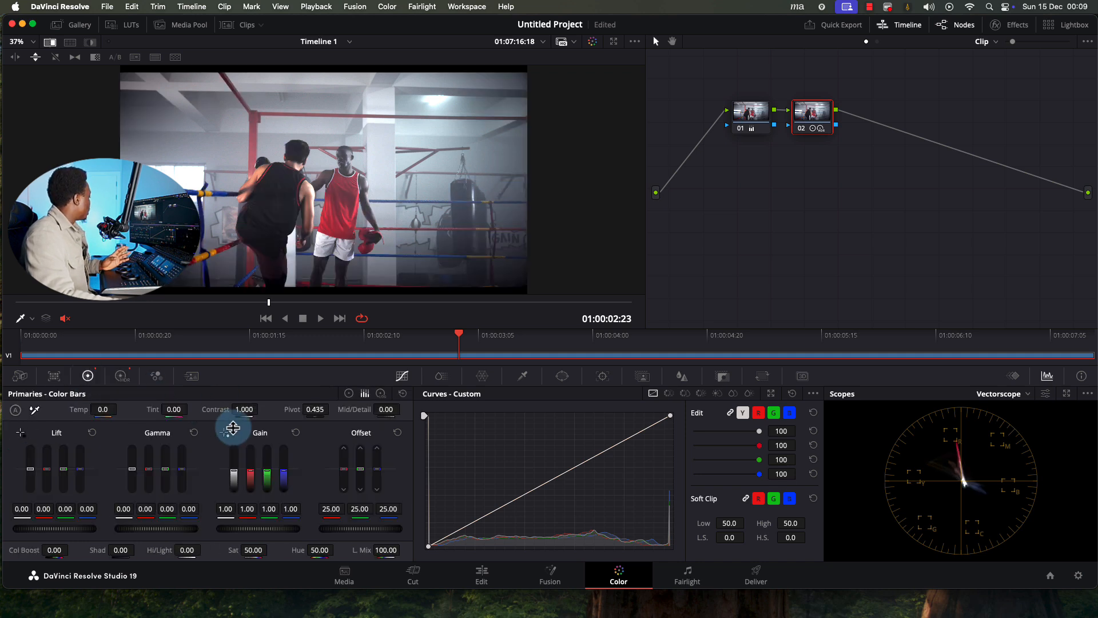
click(349, 393)
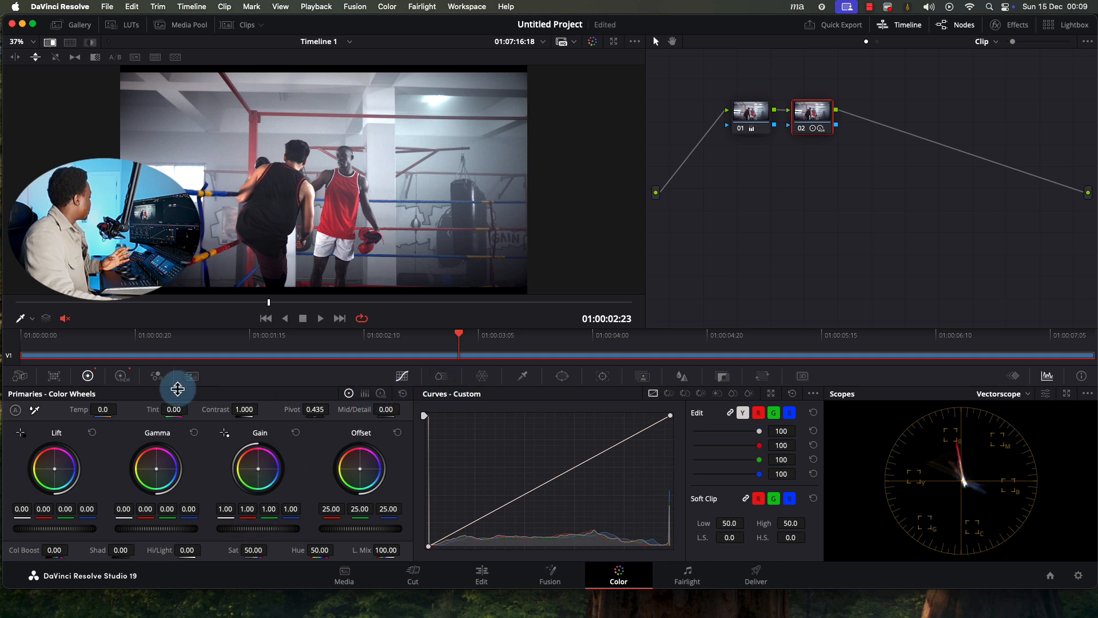
click(121, 376)
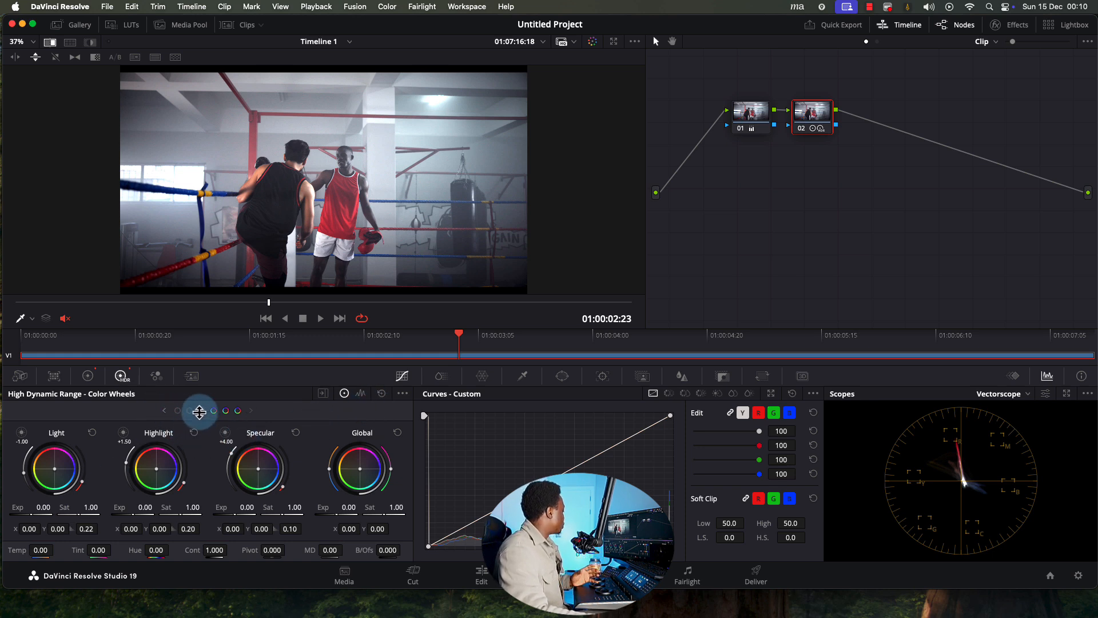
drag(123, 430, 123, 438)
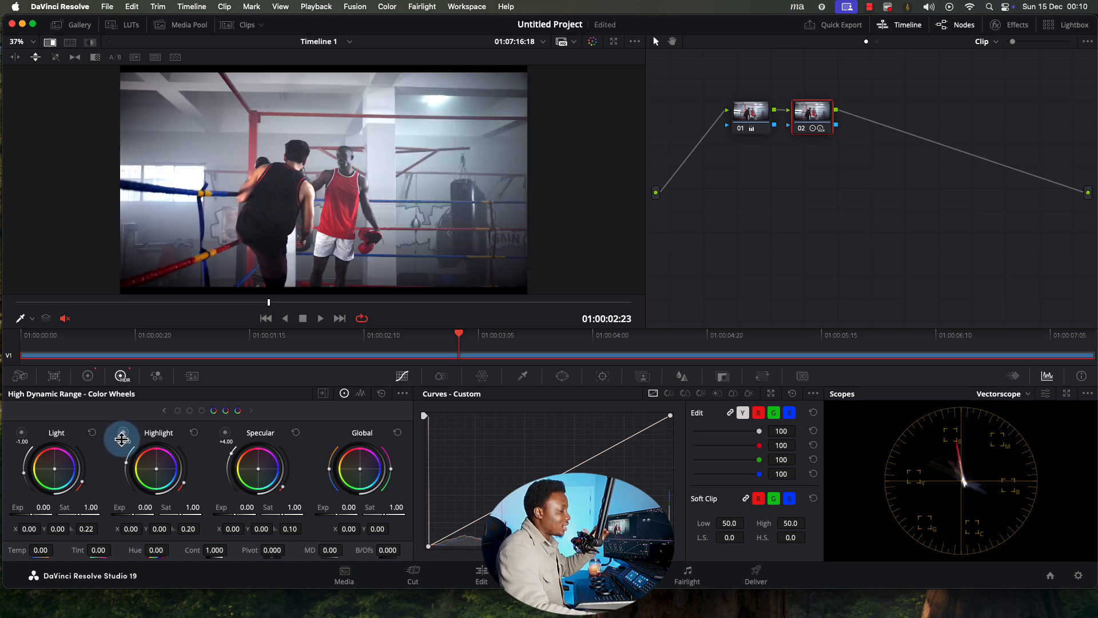
drag(228, 433, 228, 434)
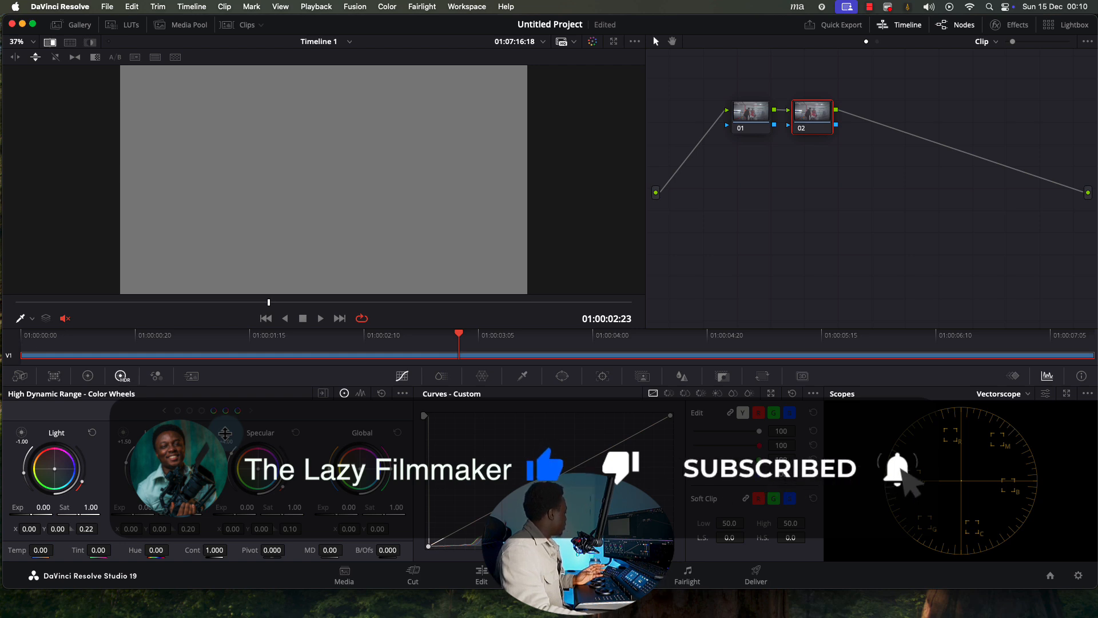
drag(224, 433, 224, 433)
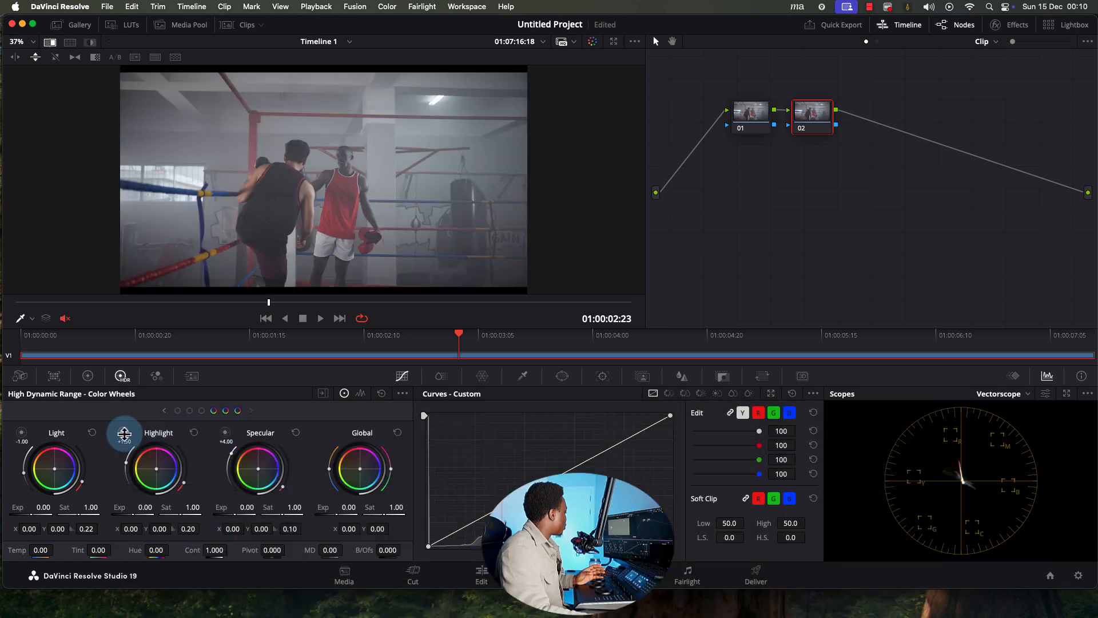
drag(122, 433, 122, 435)
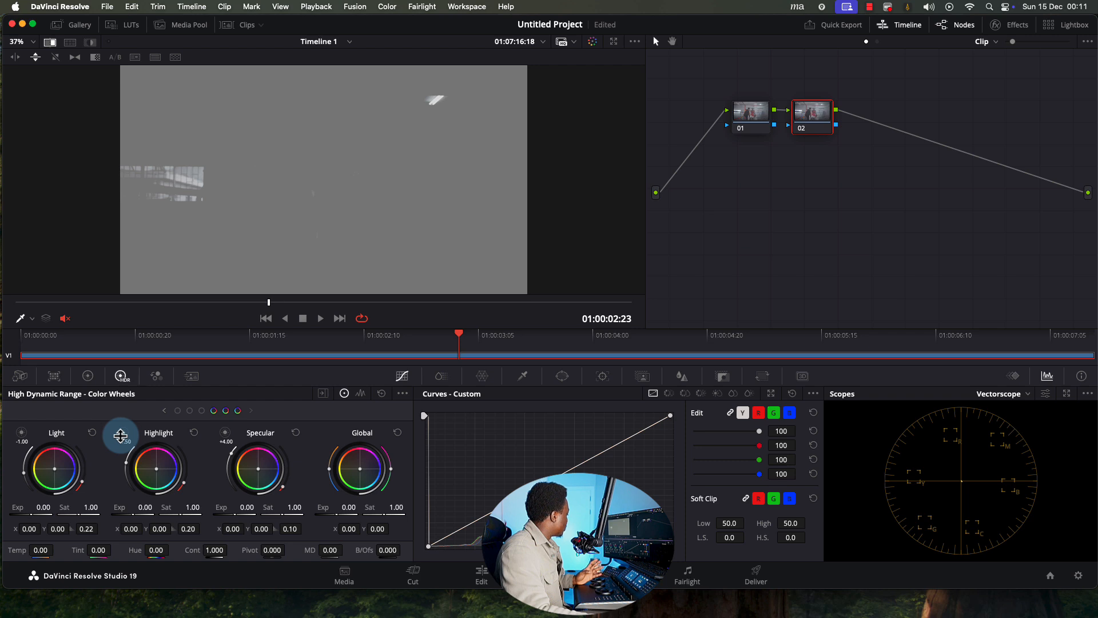
drag(120, 435, 121, 435)
drag(23, 436, 23, 436)
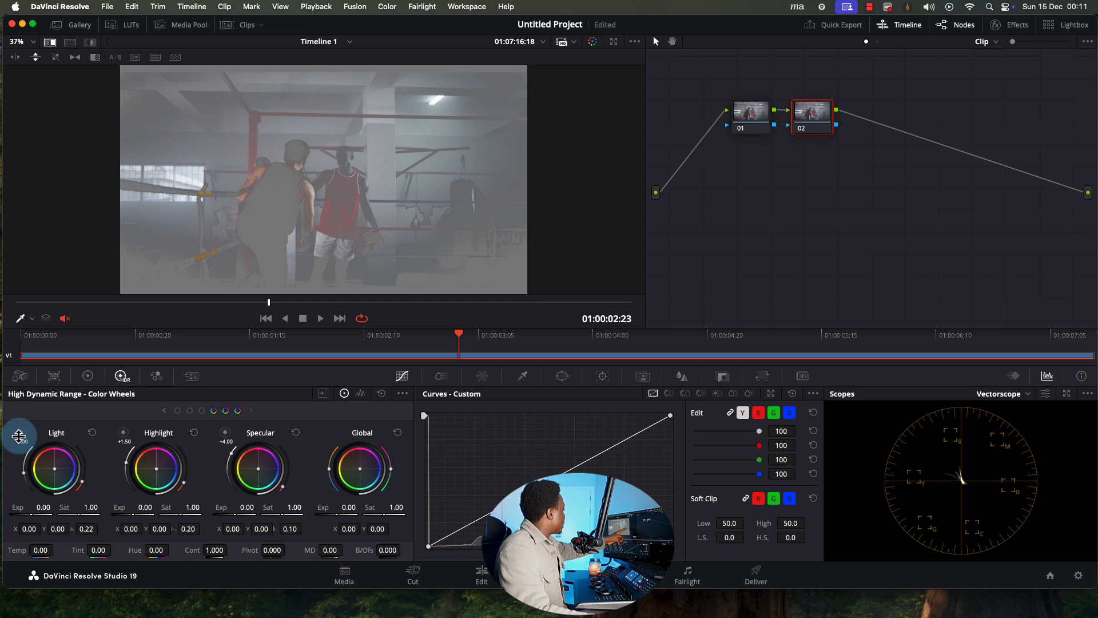
drag(19, 436, 474, 199)
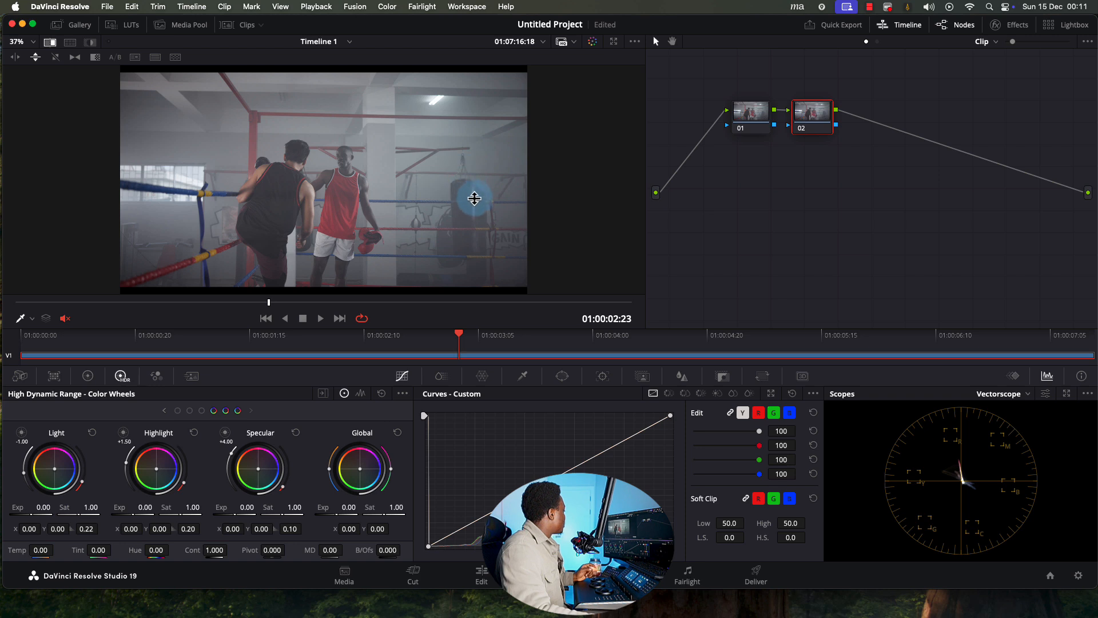
drag(164, 404, 162, 410)
Show the Black, Dark and Shadow wheels and preview each zone's range in turn
click(163, 412)
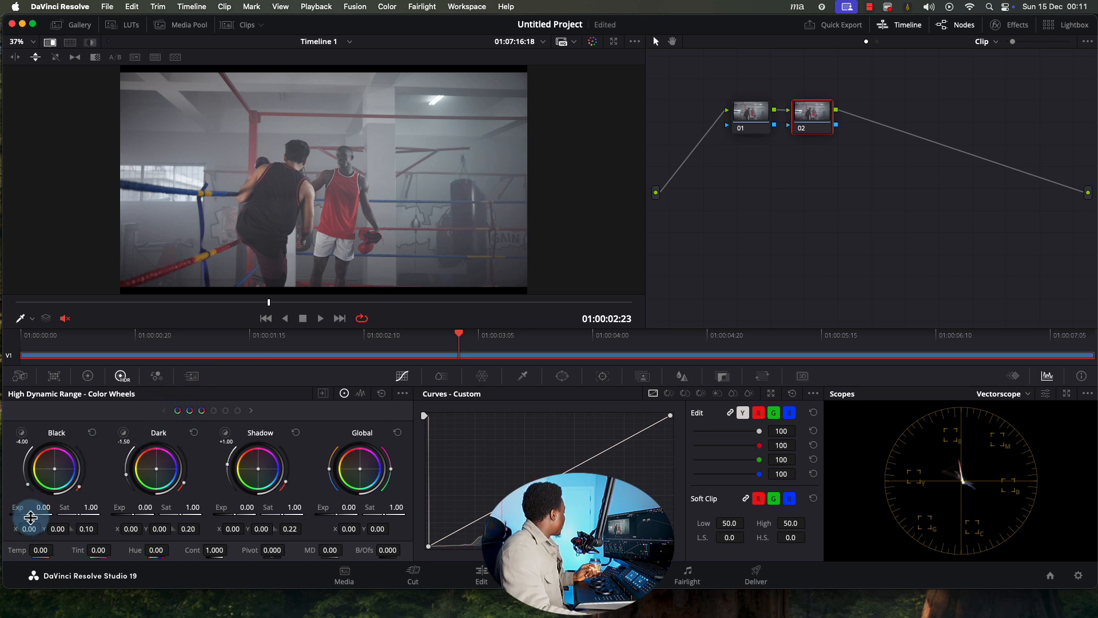
click(19, 434)
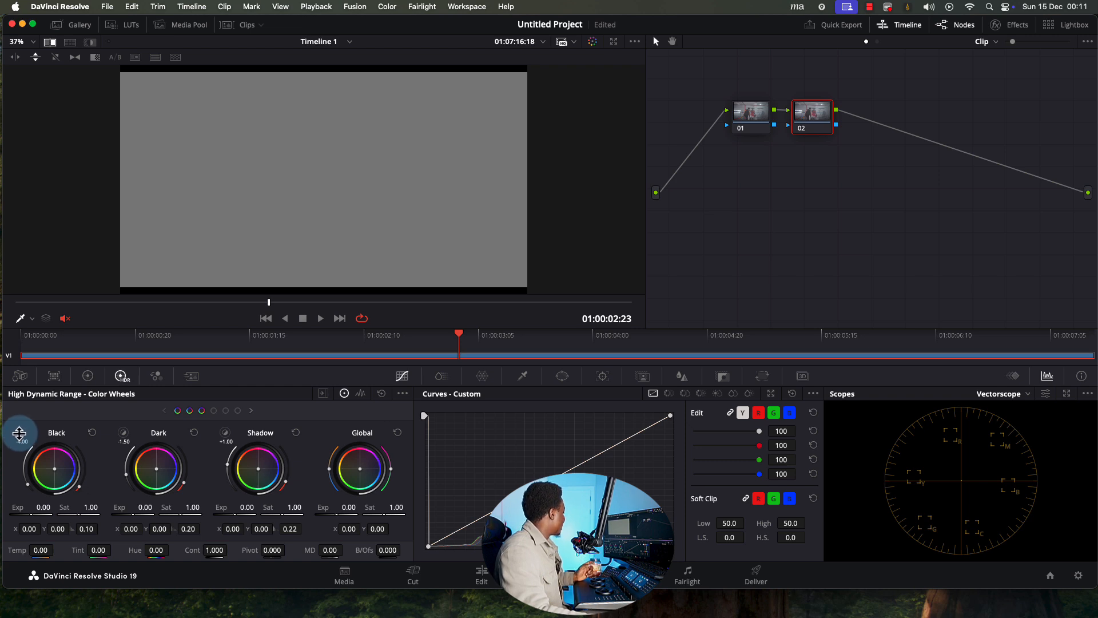
click(120, 433)
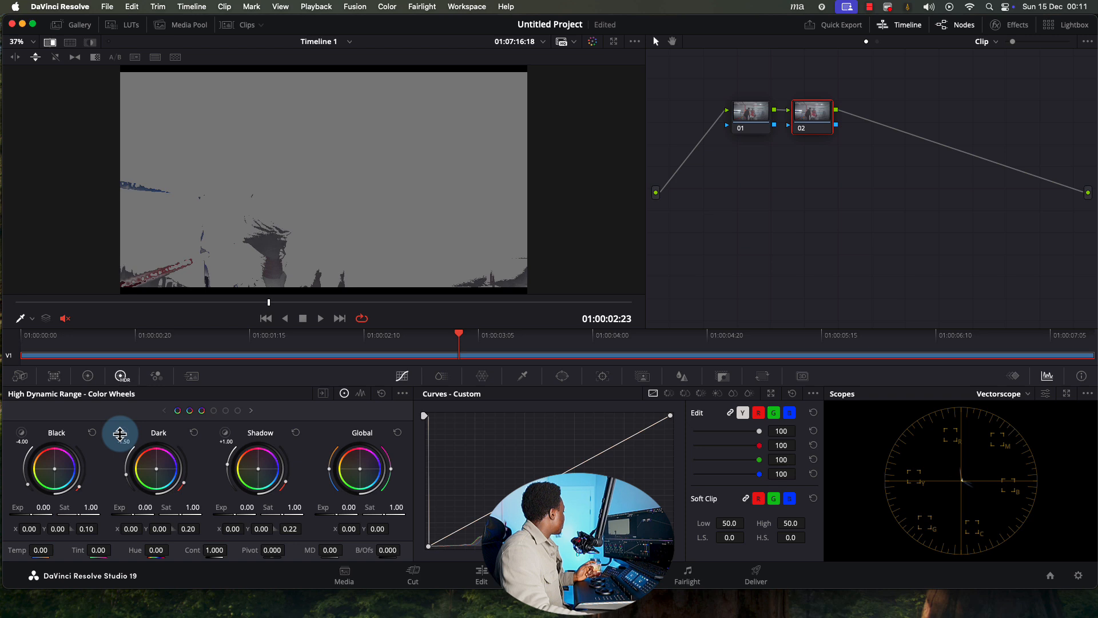
click(229, 434)
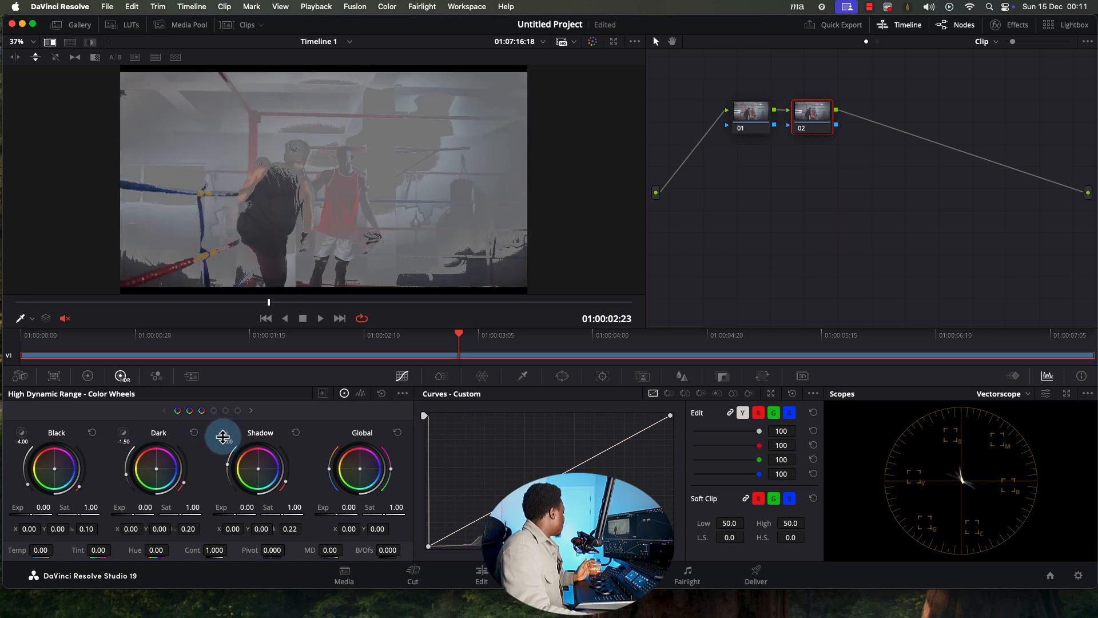
drag(223, 436, 227, 418)
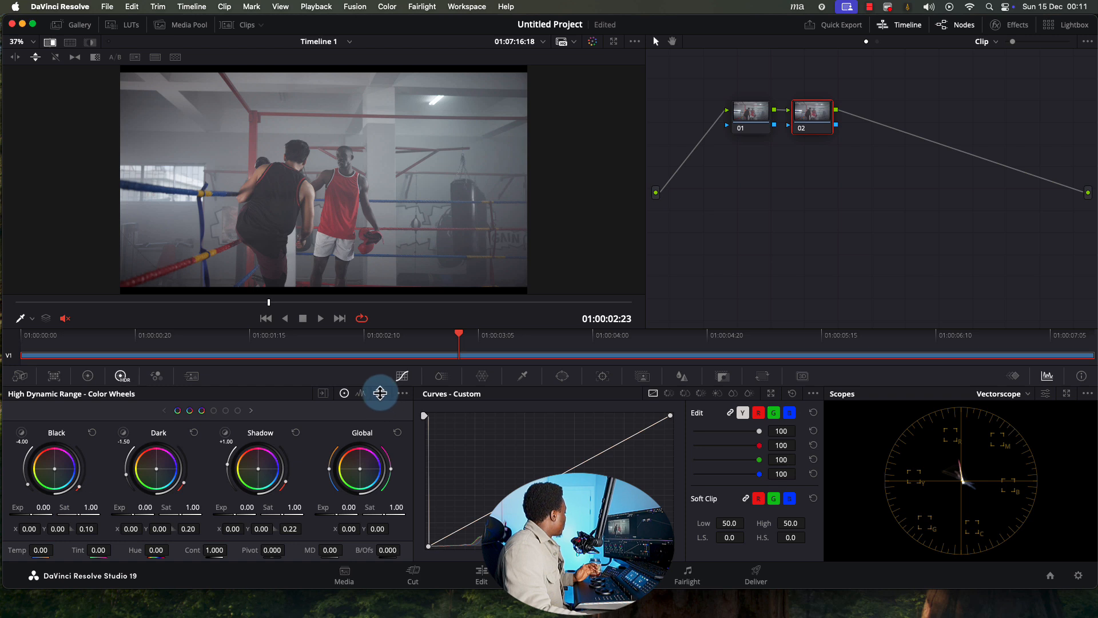
Raise the RGB Mixer's Red, Green and Blue output channels, then switch to Motion Effects
click(155, 376)
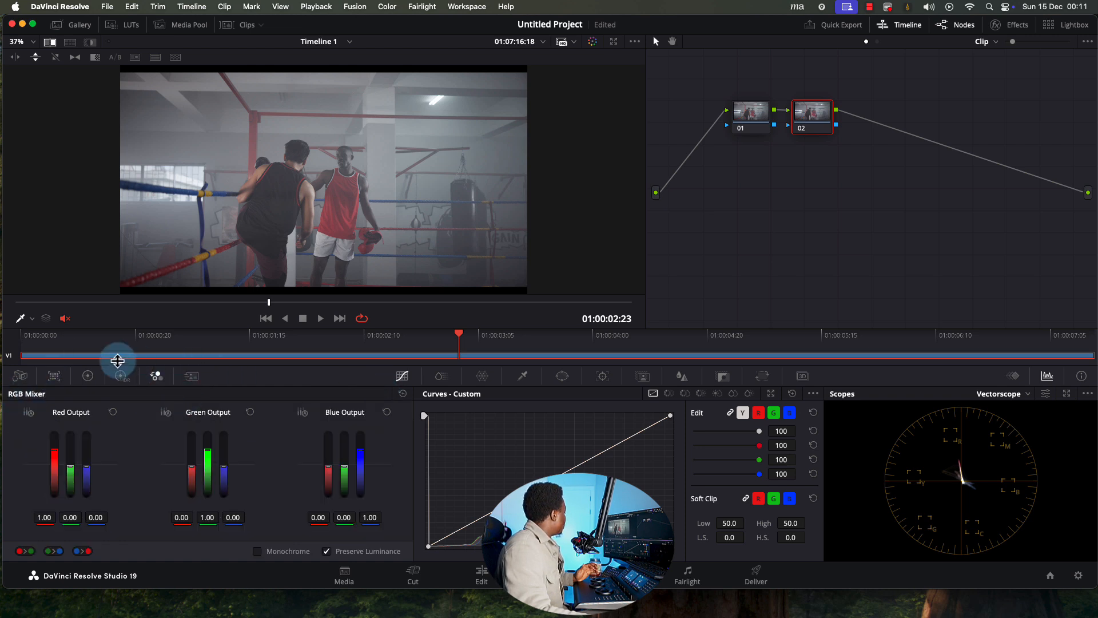
mouse_move(54, 450)
mouse_down()
mouse_move(51, 465)
mouse_move(52, 447)
mouse_up()
drag(208, 451, 213, 448)
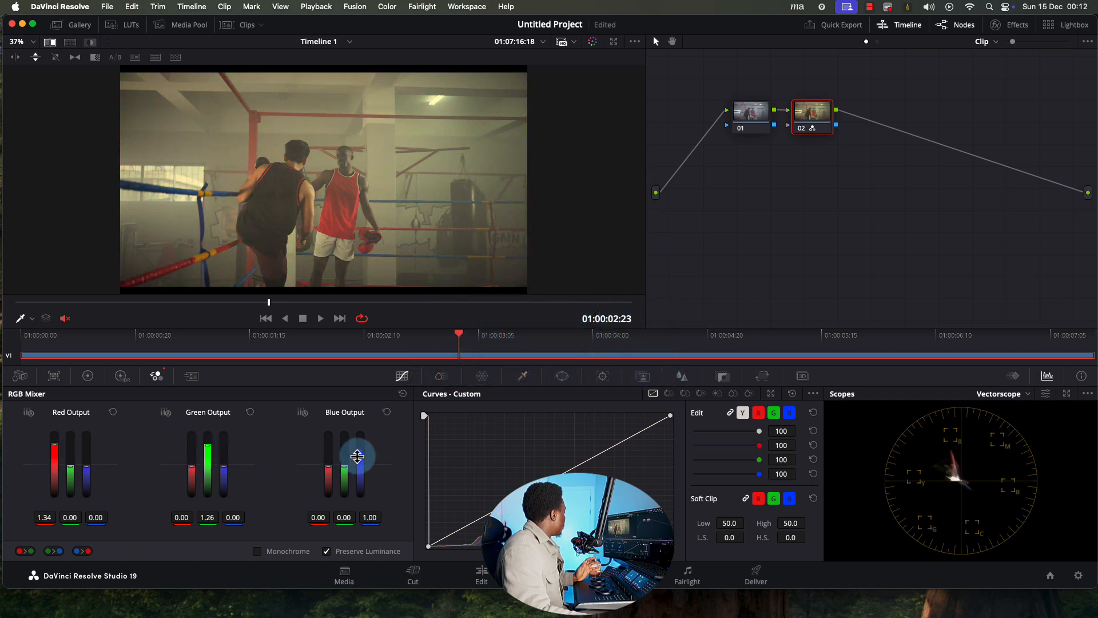
drag(360, 455, 363, 446)
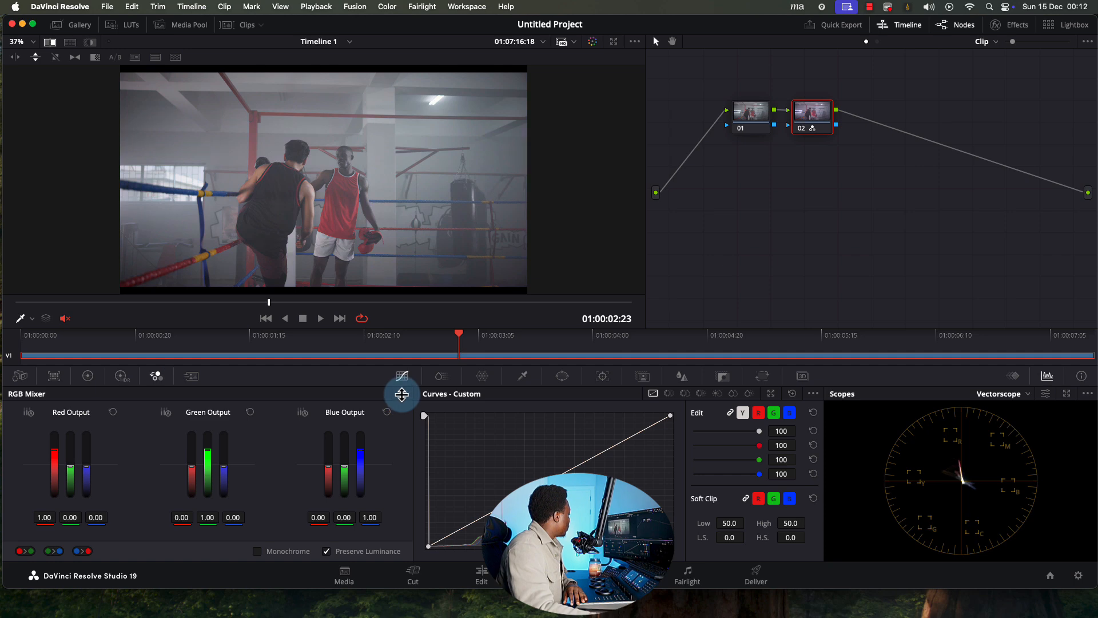
click(191, 376)
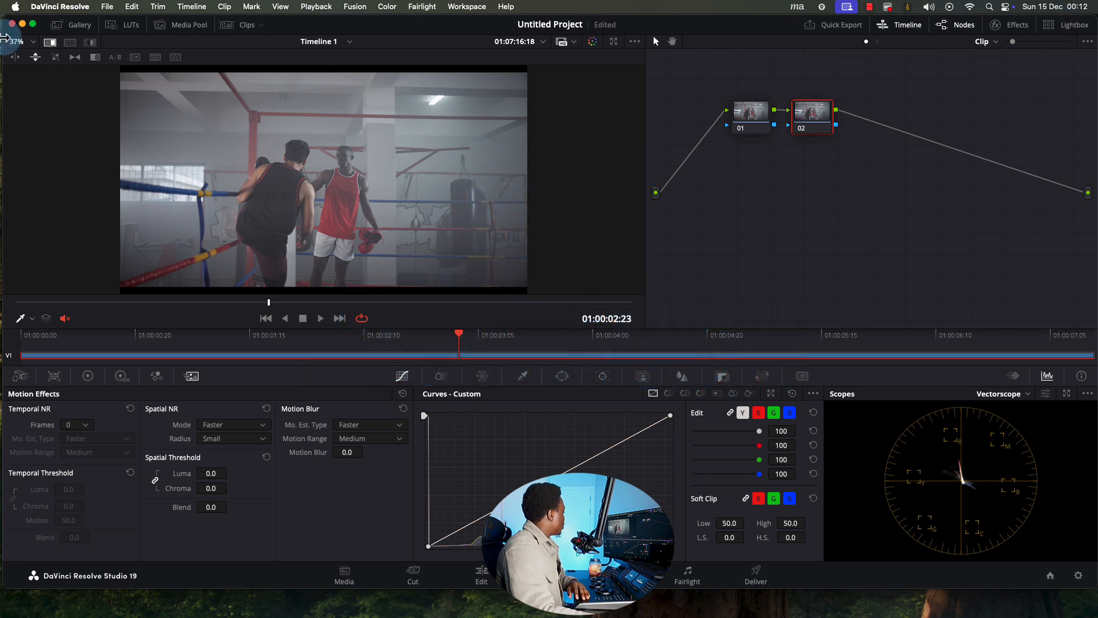
Set Temporal NR to 3 frames with threshold 3.6, and Spatial NR threshold to 6.4
click(79, 424)
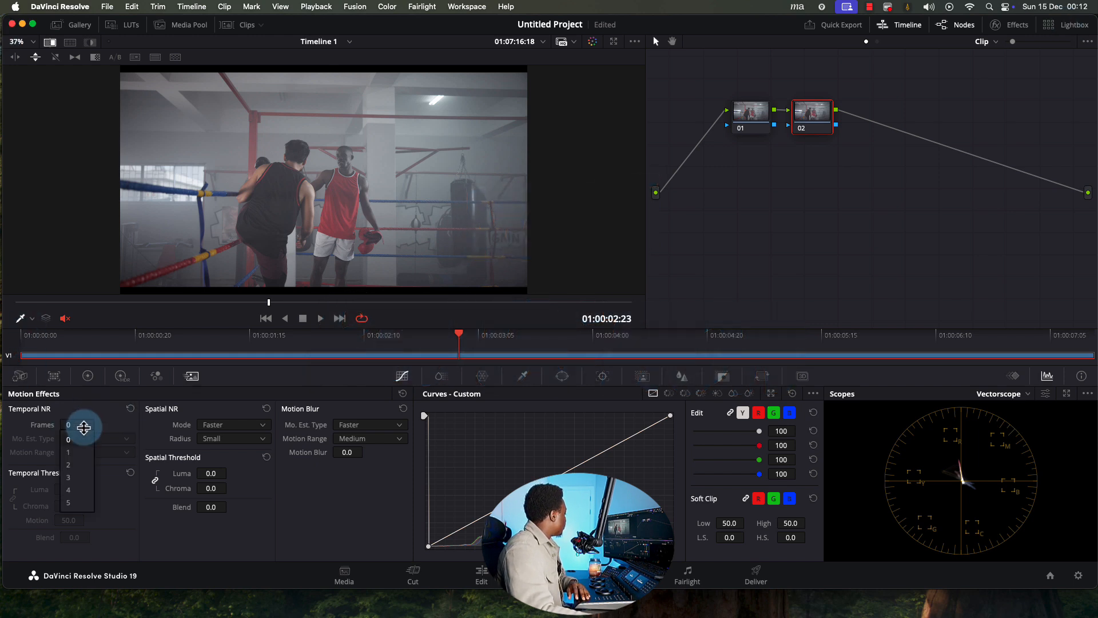
click(77, 475)
drag(66, 490, 93, 490)
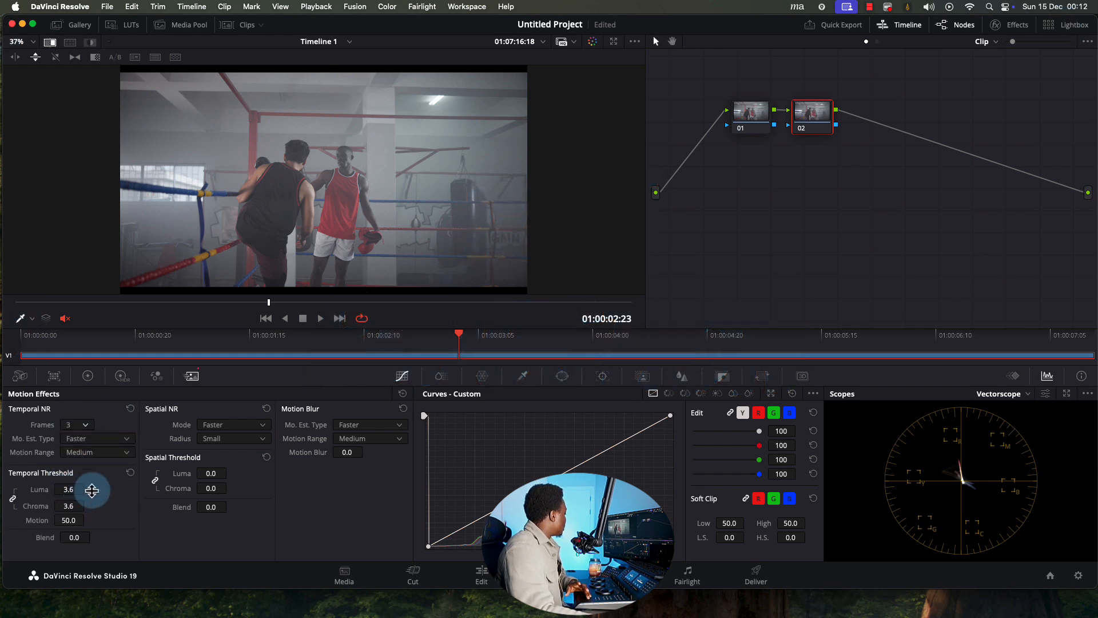
drag(207, 475, 252, 475)
View the noise-reduced shot full-window in the Enhanced Viewer
scroll(336, 204, up, 10)
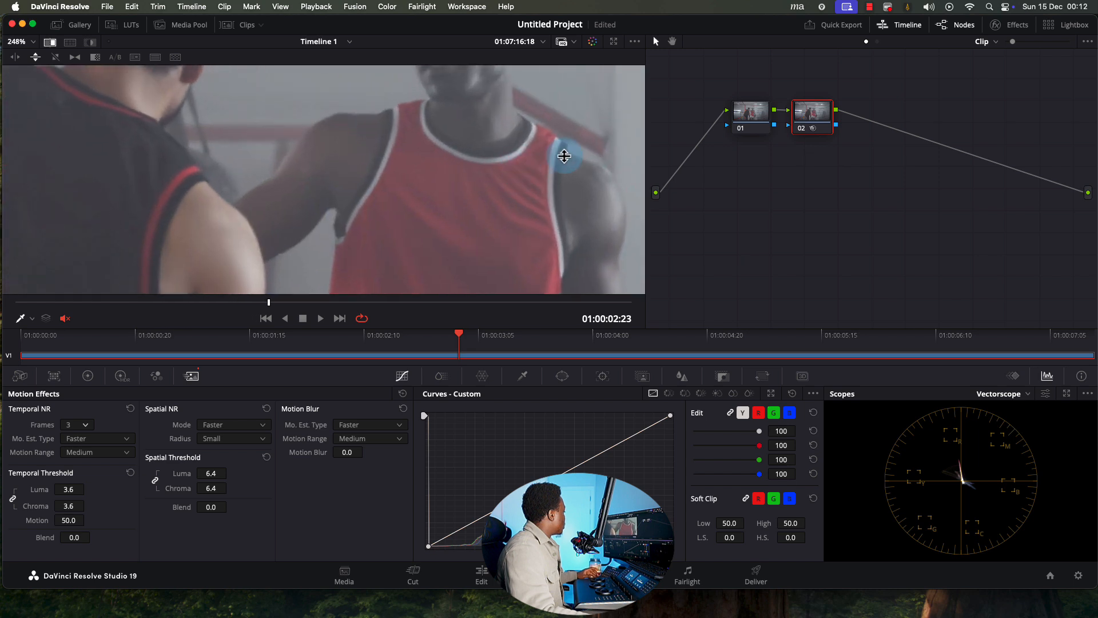
scroll(733, 112, down, 1)
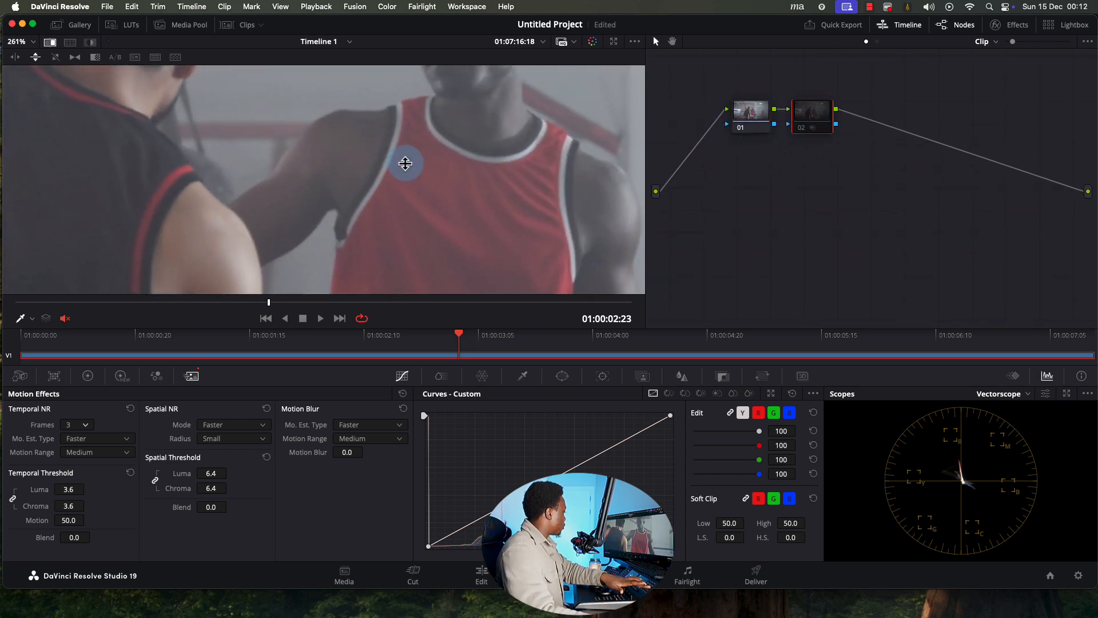
key(alt+f)
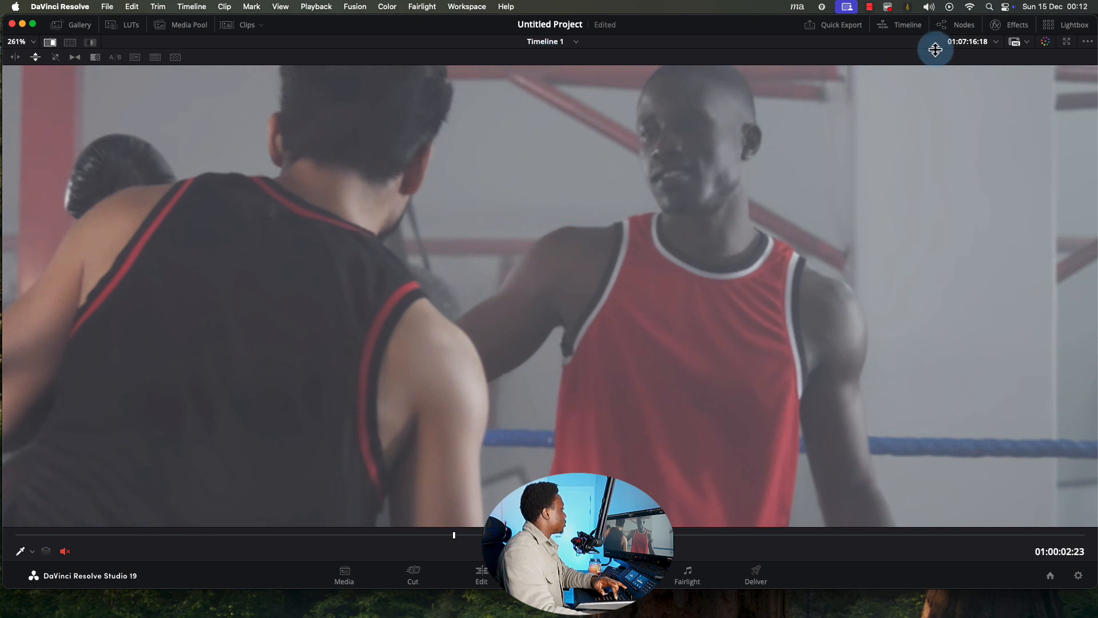
Leave the Enhanced Viewer, undo node 02's noise reduction, and show the Primaries bars
key(alt+f)
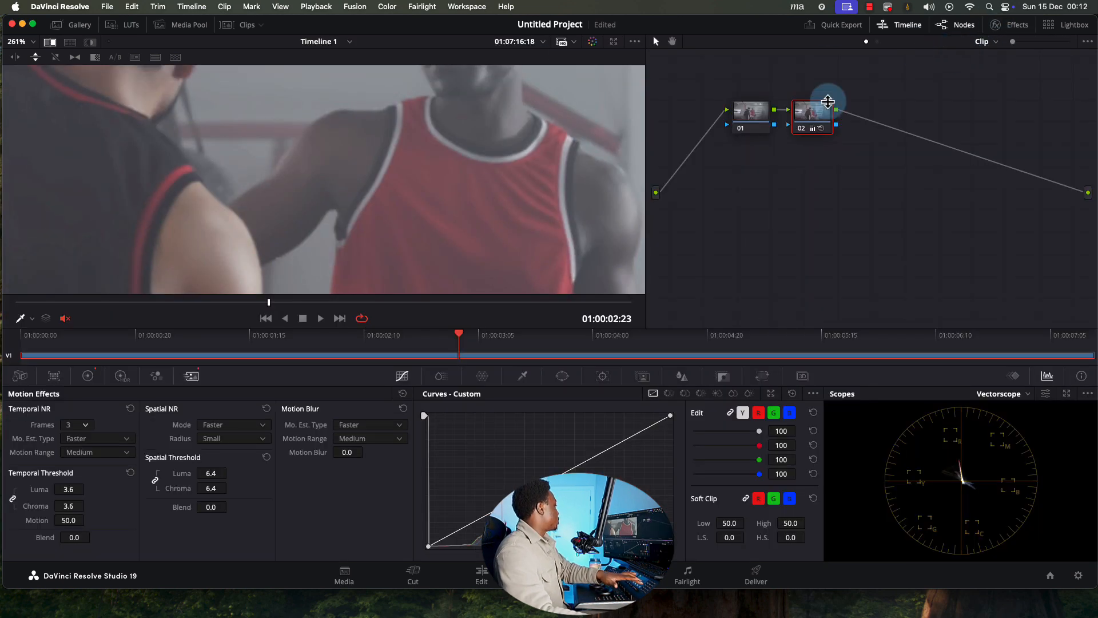
scroll(441, 179, down, 8)
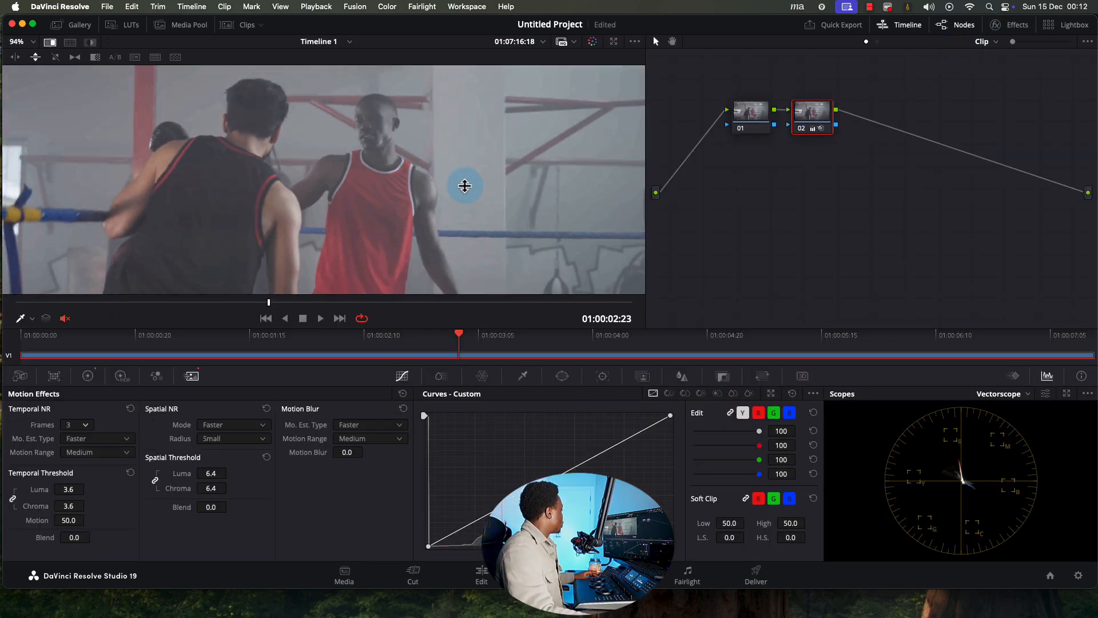
scroll(448, 237, down, 2)
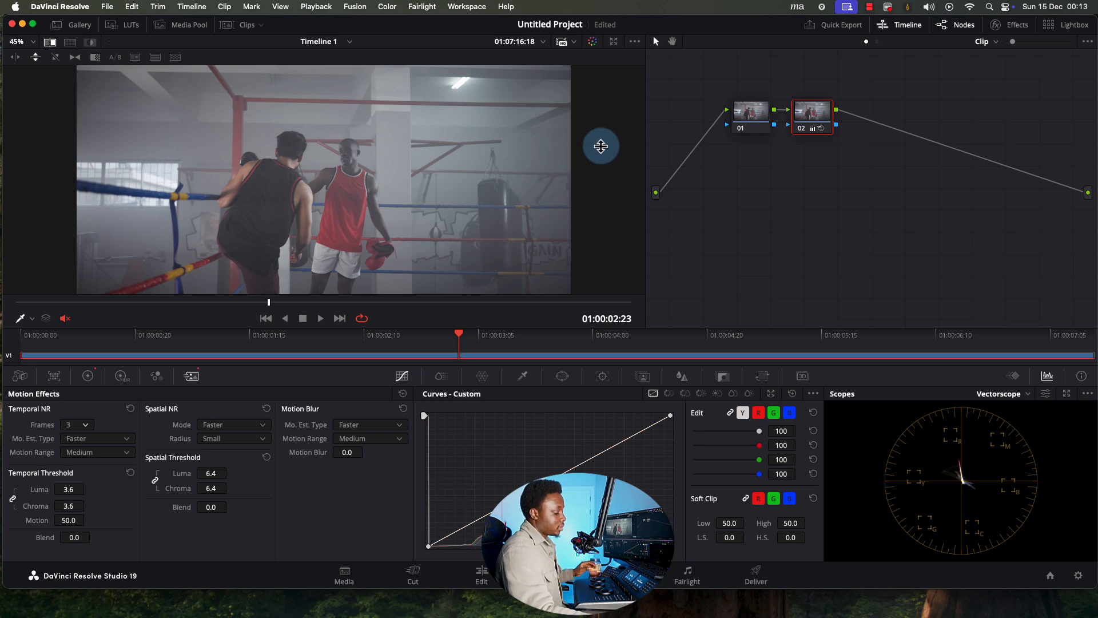
key(super+z)
key(super+z)
key(super+z)
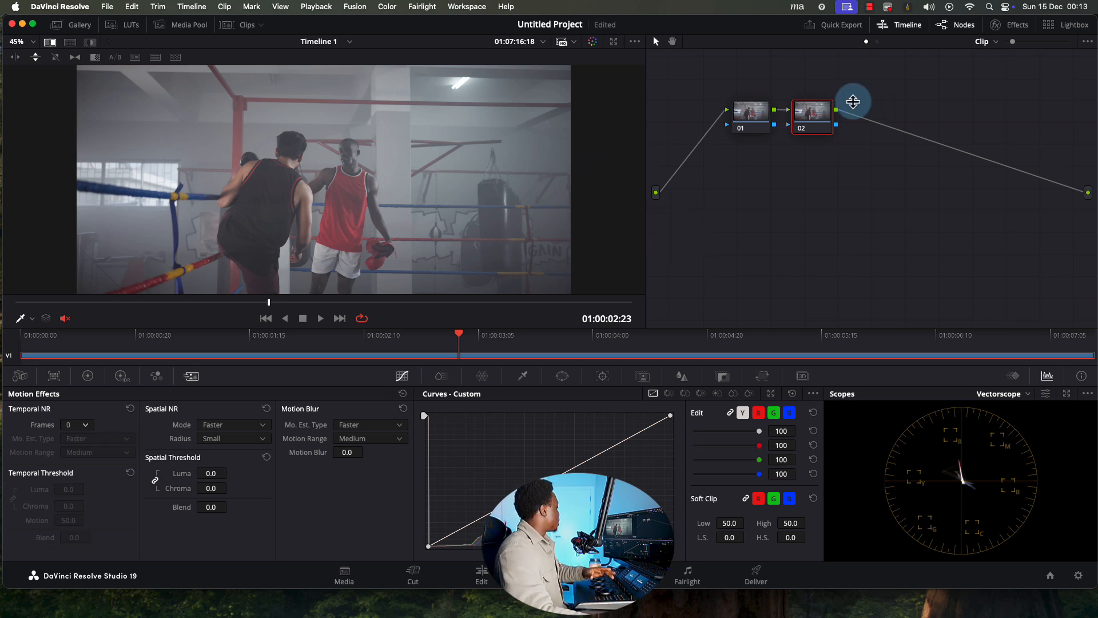
click(87, 376)
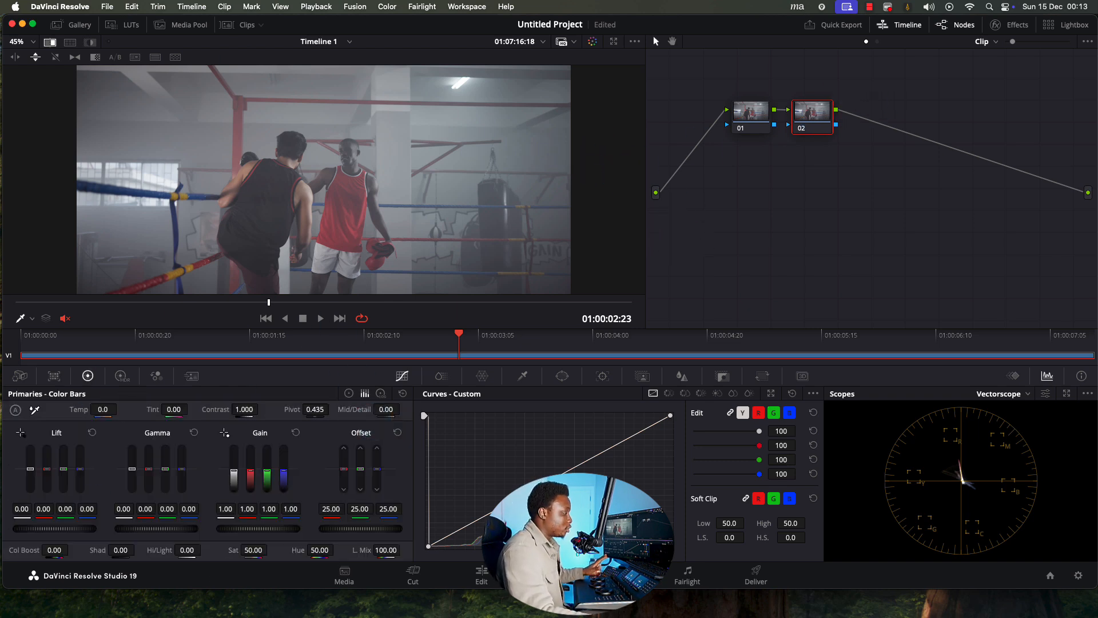